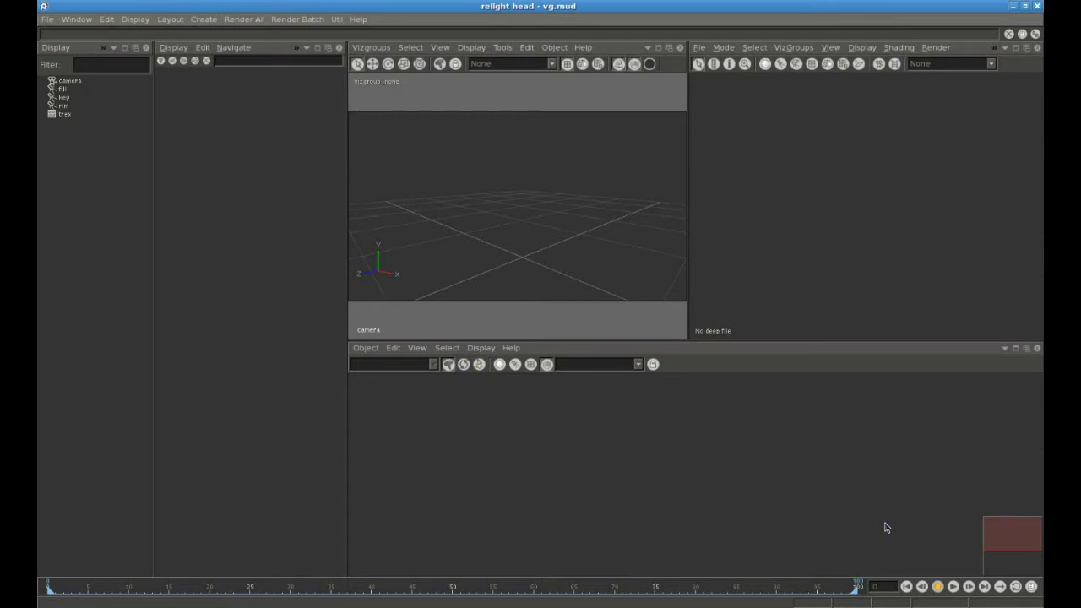
Display the All vizgroup in the 3D view and switch to the perspective camera
click(505, 65)
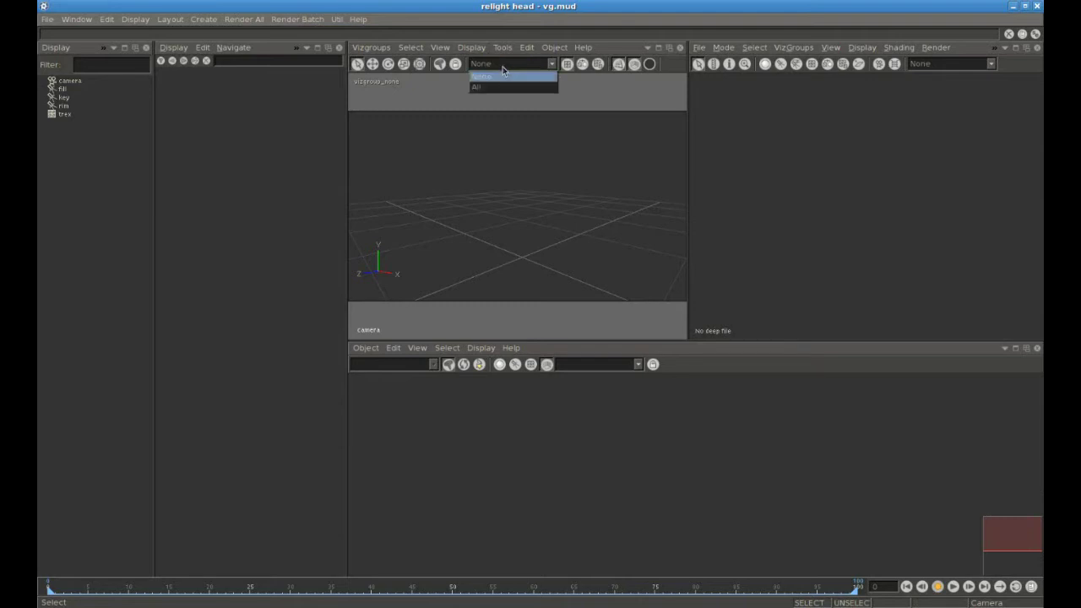
click(496, 87)
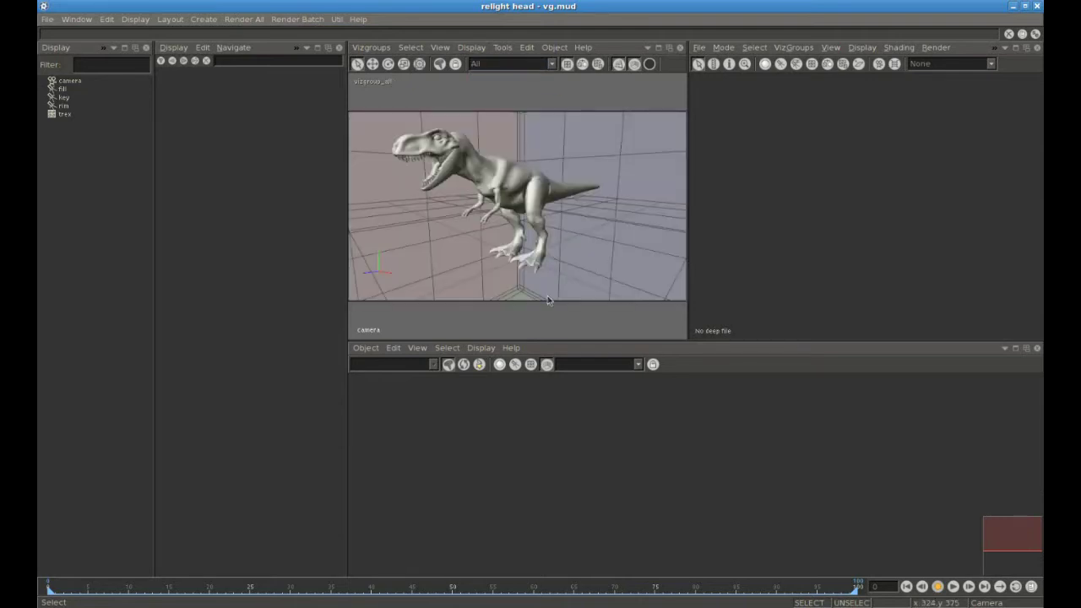
key(p)
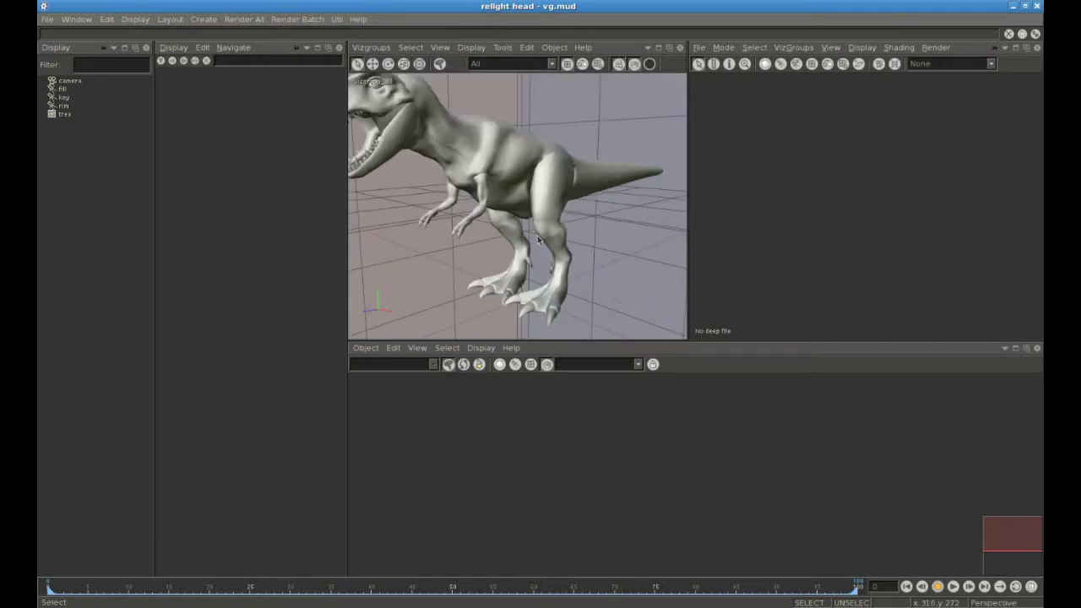
Examine the T-rex and the lights placed around it in an enlarged 3D view, selecting individual lights
click(659, 48)
click(597, 203)
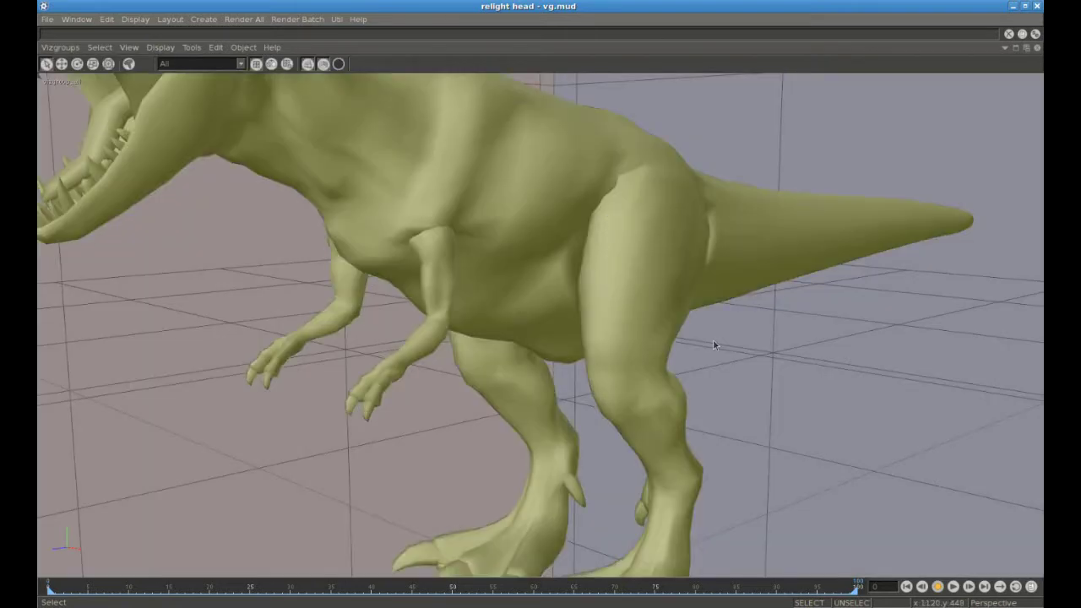
alt+drag(715, 342, 767, 320)
alt+right_drag(767, 320, 101, 308)
click(843, 319)
alt+right_drag(847, 415, 555, 376)
scroll(555, 375, down, 5)
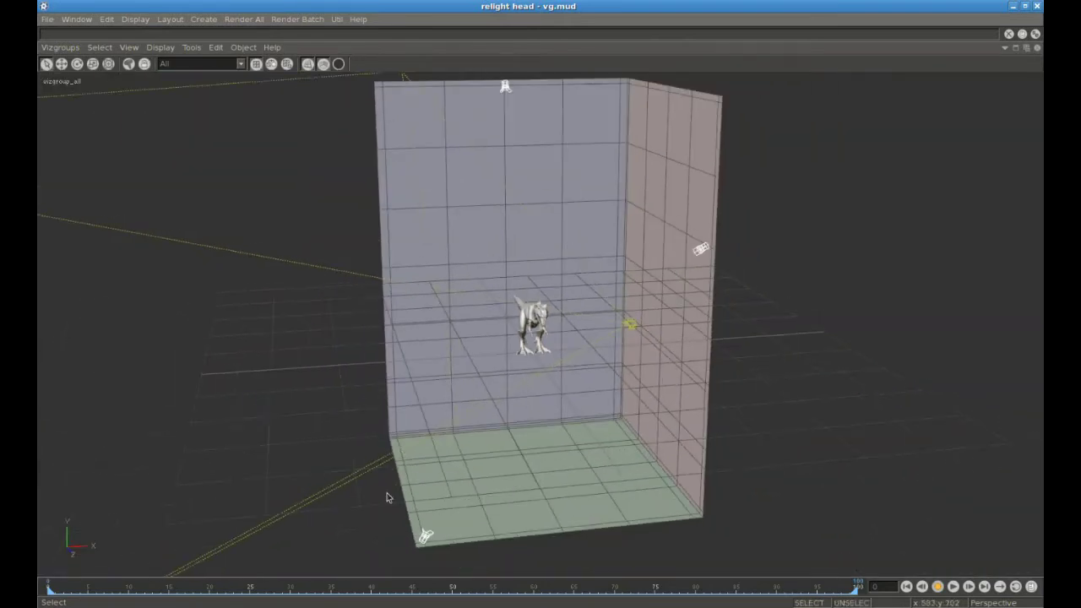
click(698, 249)
click(504, 86)
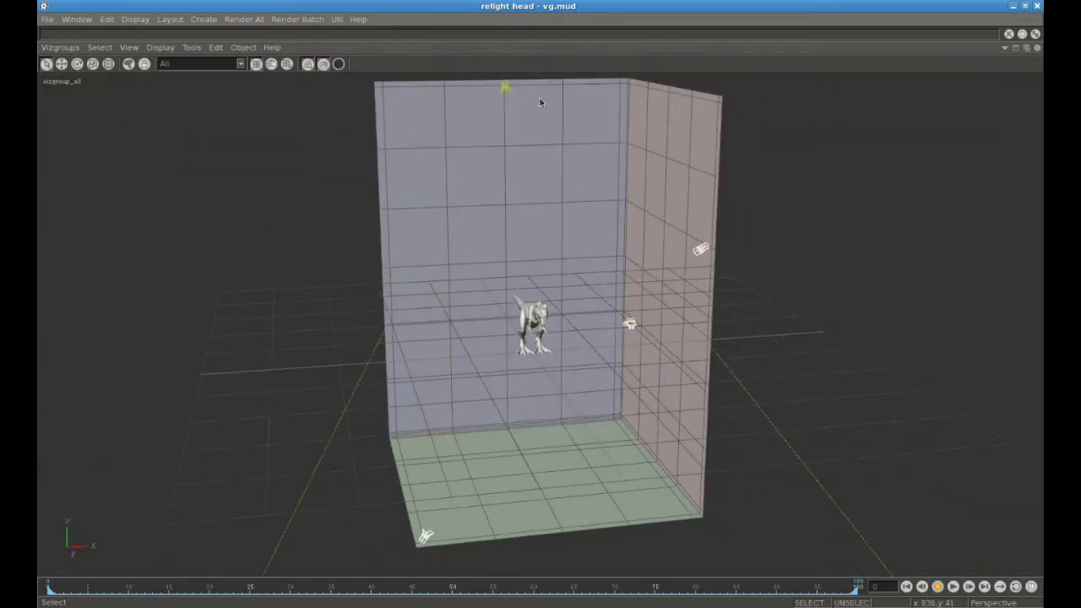
Frame the T-rex, restore the multi-pane layout and view the model from its side
click(531, 328)
key(f)
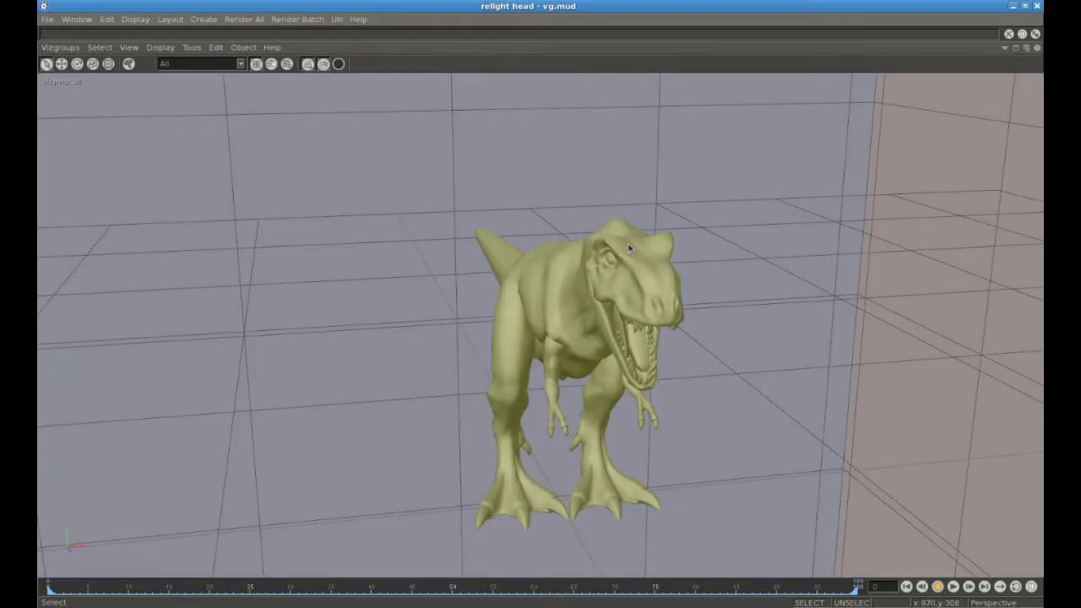
click(1025, 49)
alt+drag(620, 243, 474, 236)
alt+right_drag(474, 236, 628, 214)
click(627, 216)
alt+drag(574, 256, 518, 258)
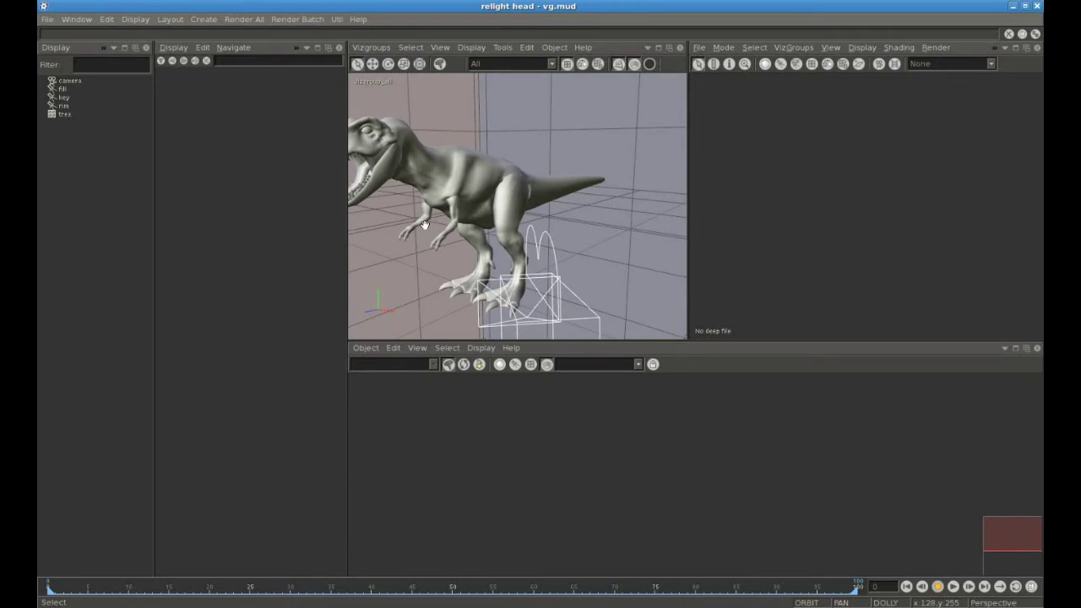
alt+drag(424, 224, 452, 222)
Switch the 3D view to a display mode that shades objects with their assigned materials
click(471, 47)
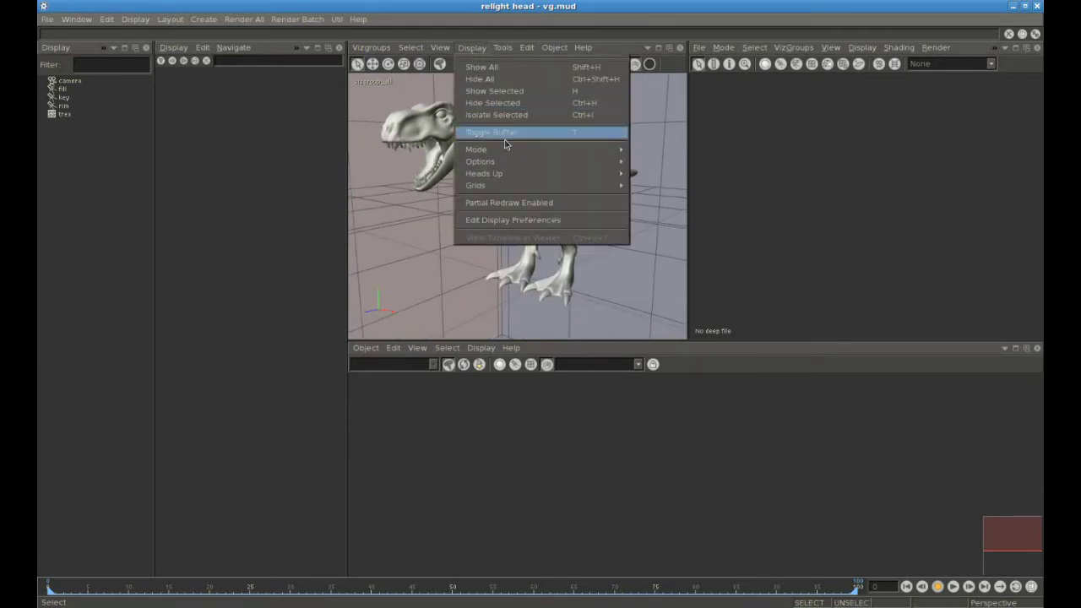
mouse_move(507, 150)
click(680, 184)
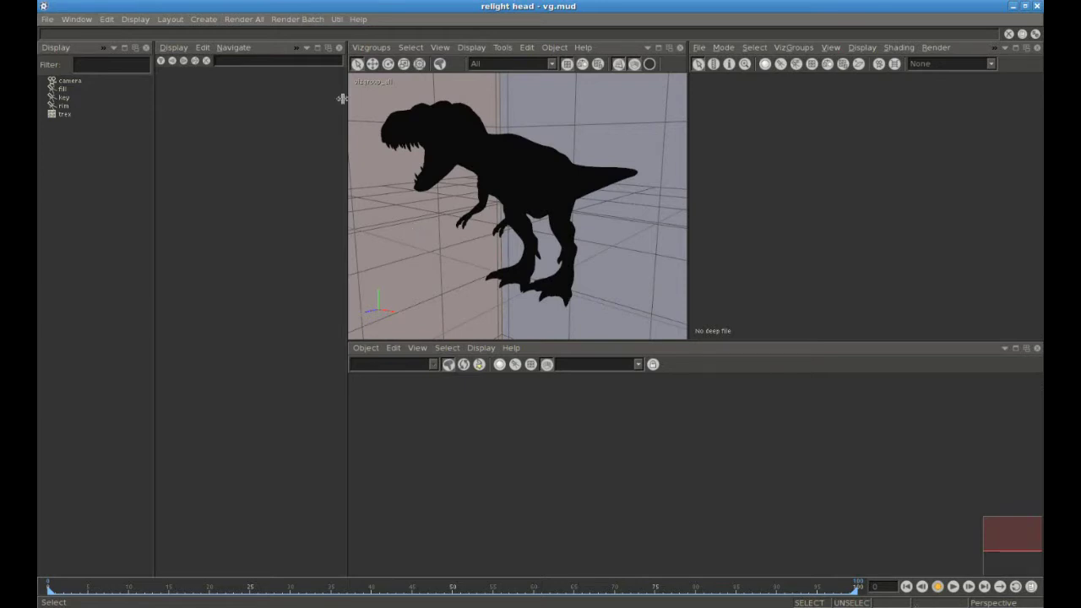
Create a vizgroup named vizgroup_trex
click(211, 21)
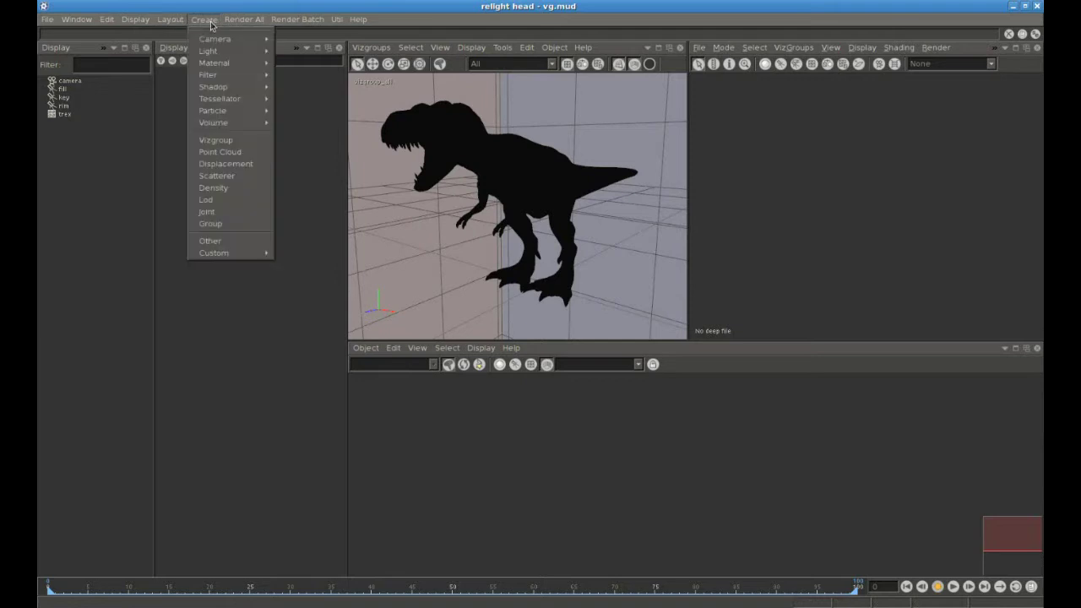
click(215, 141)
text(_trex)
key(Return)
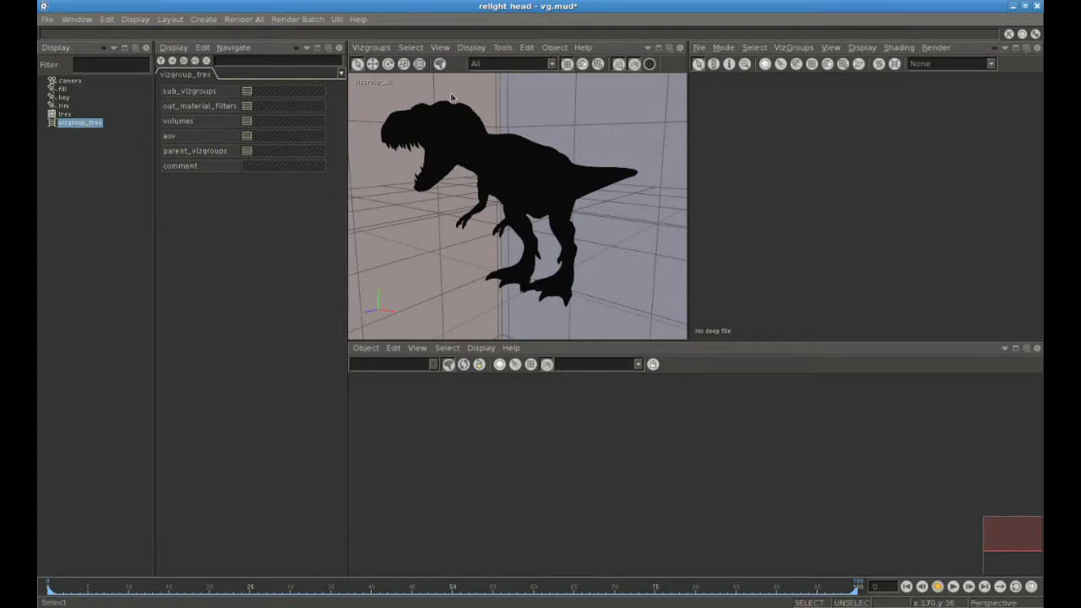
Check the 3D view with vizgroup_trex displayed, and return it to the All vizgroup
click(494, 65)
click(498, 99)
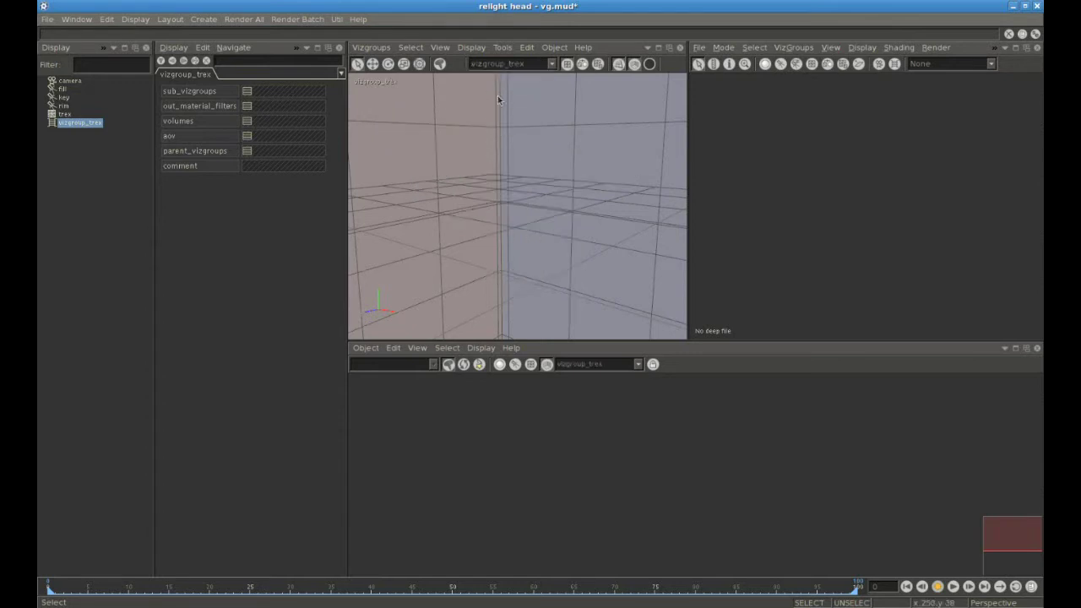
click(523, 68)
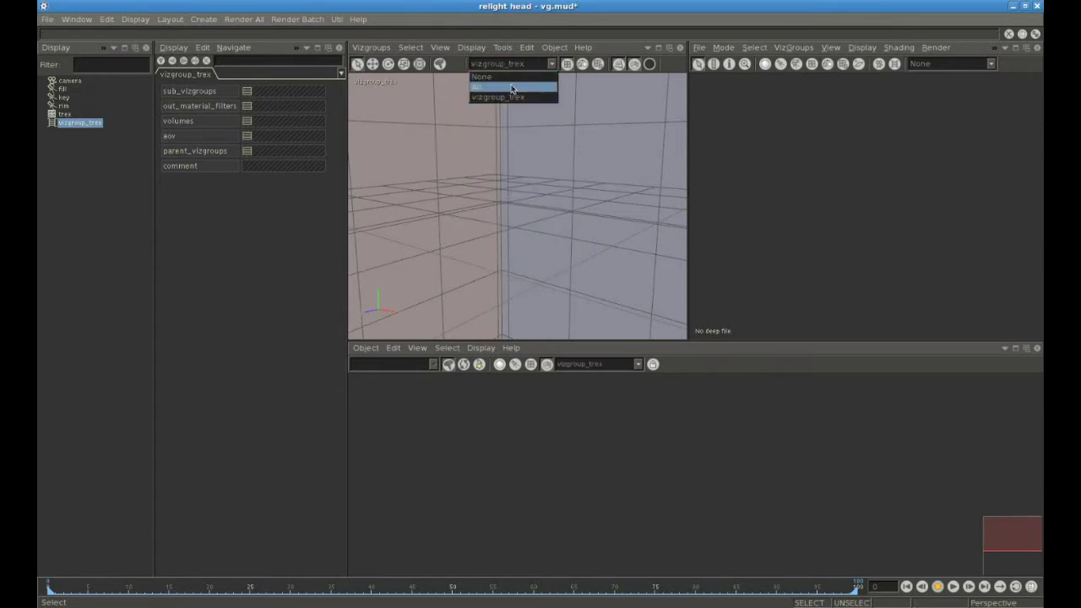
click(513, 88)
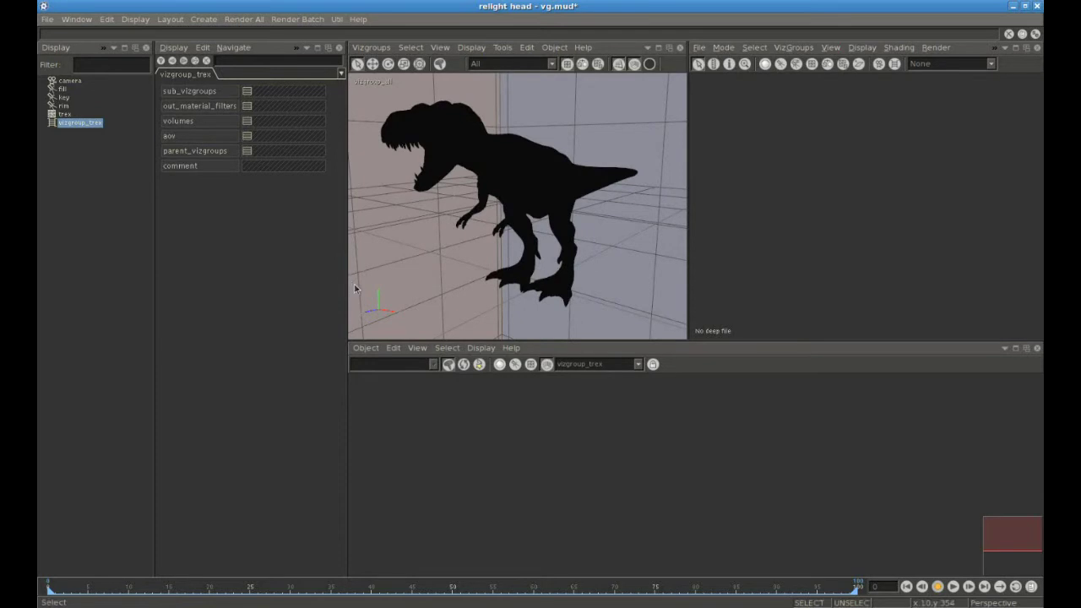
Assign a new Material::Base material to the T-rex within vizgroup_trex
click(498, 196)
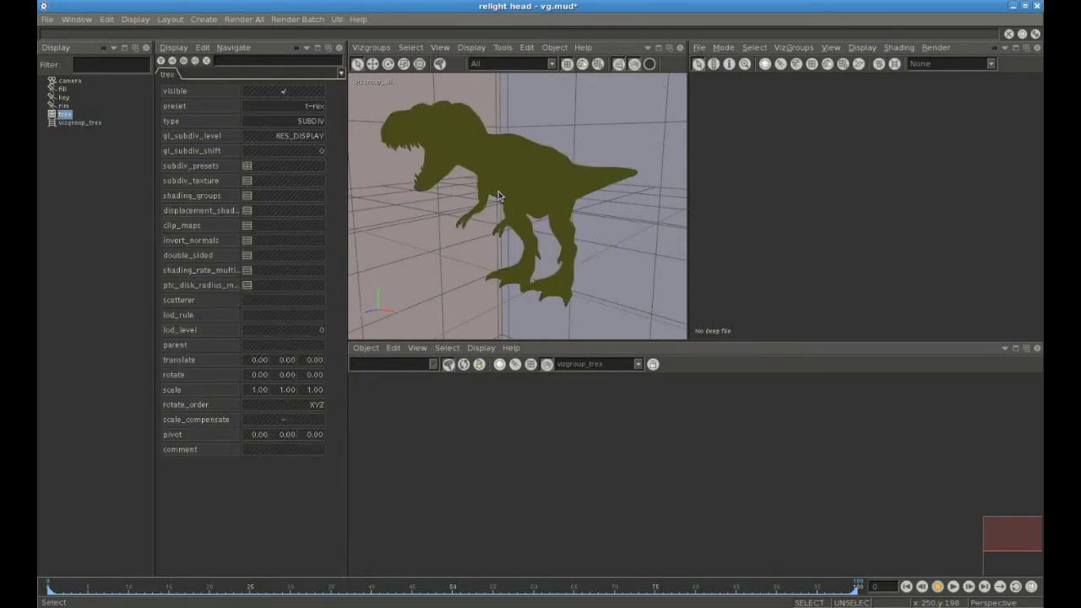
click(527, 48)
click(541, 66)
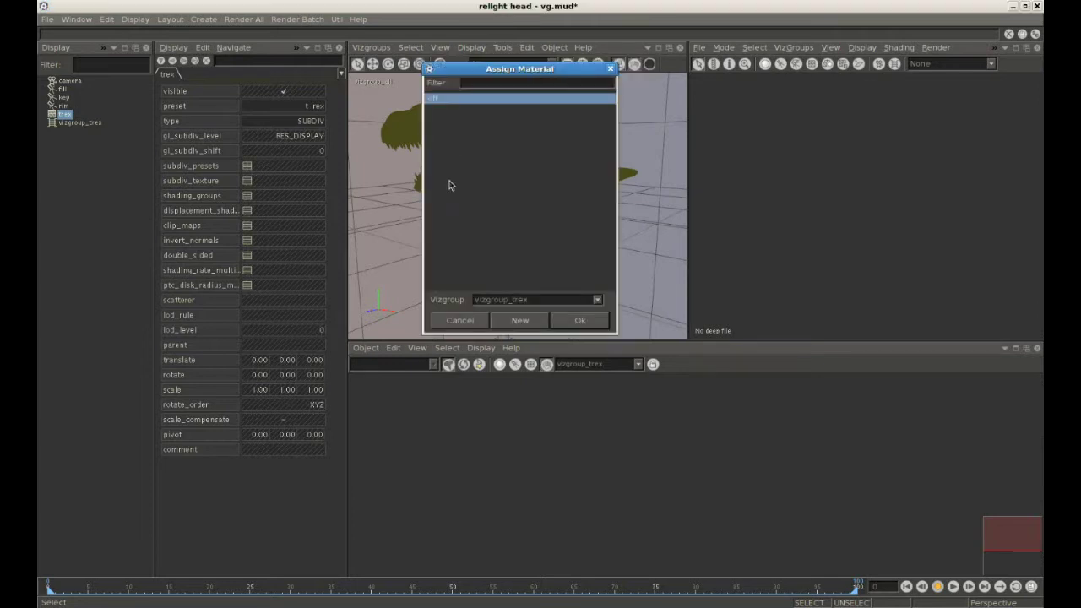
click(534, 320)
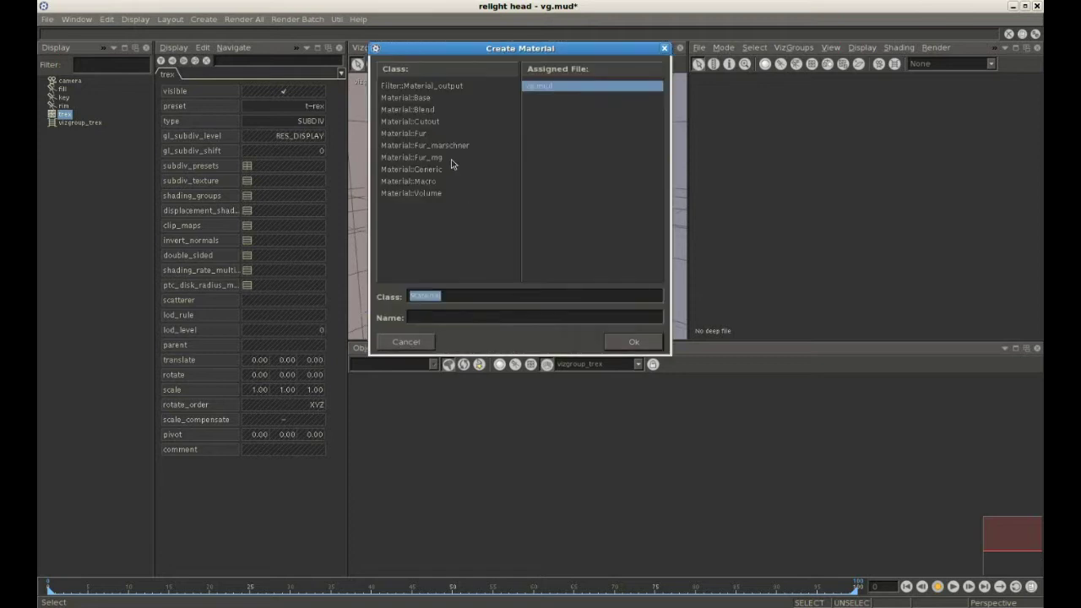
click(401, 98)
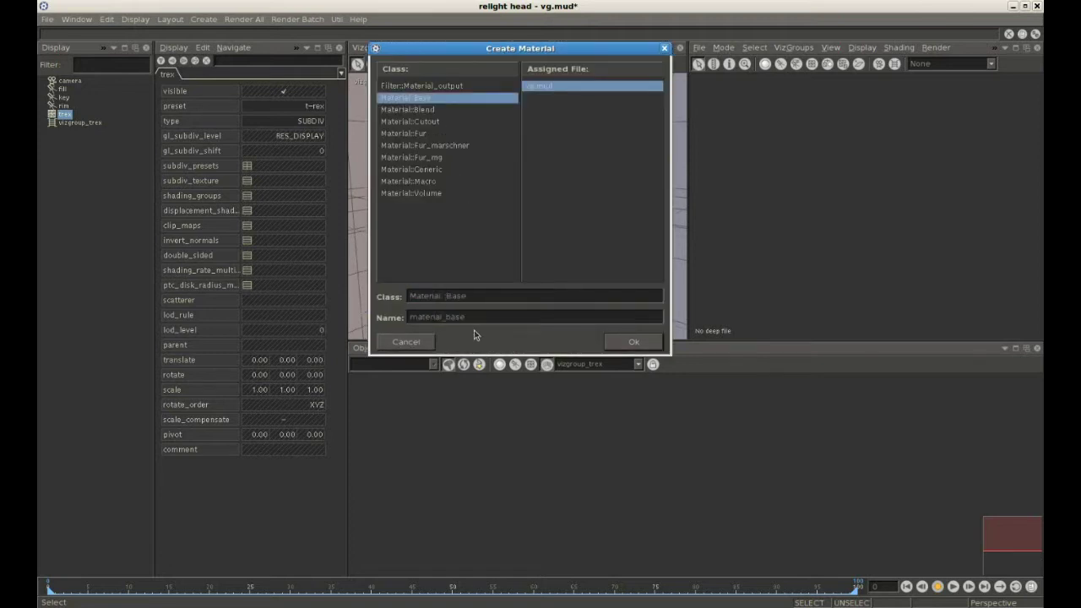
click(642, 342)
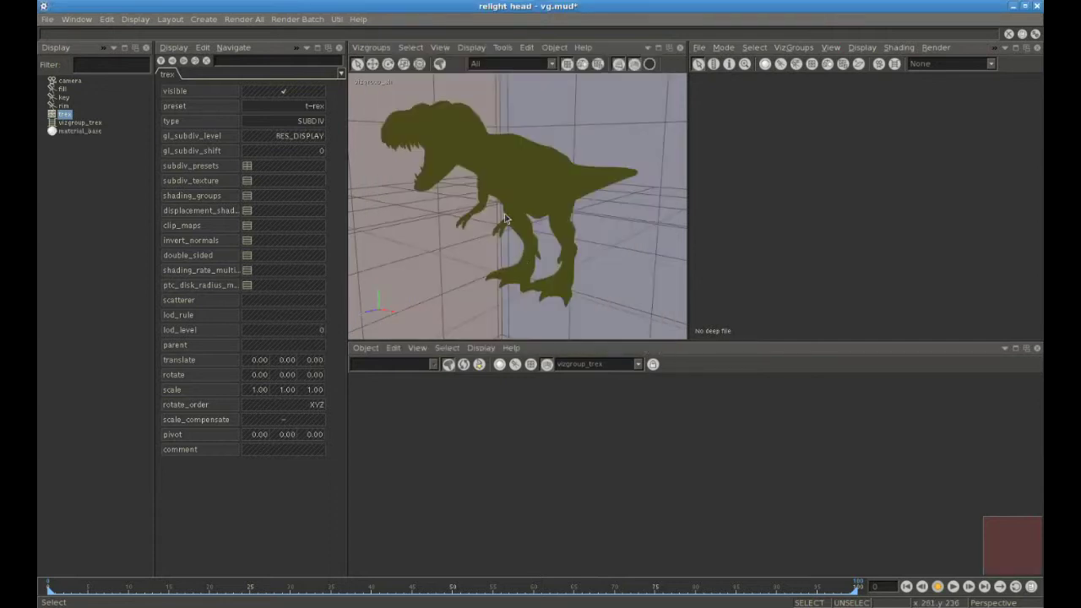
Display vizgroup_trex in the 3D view and deselect the T-rex
click(510, 65)
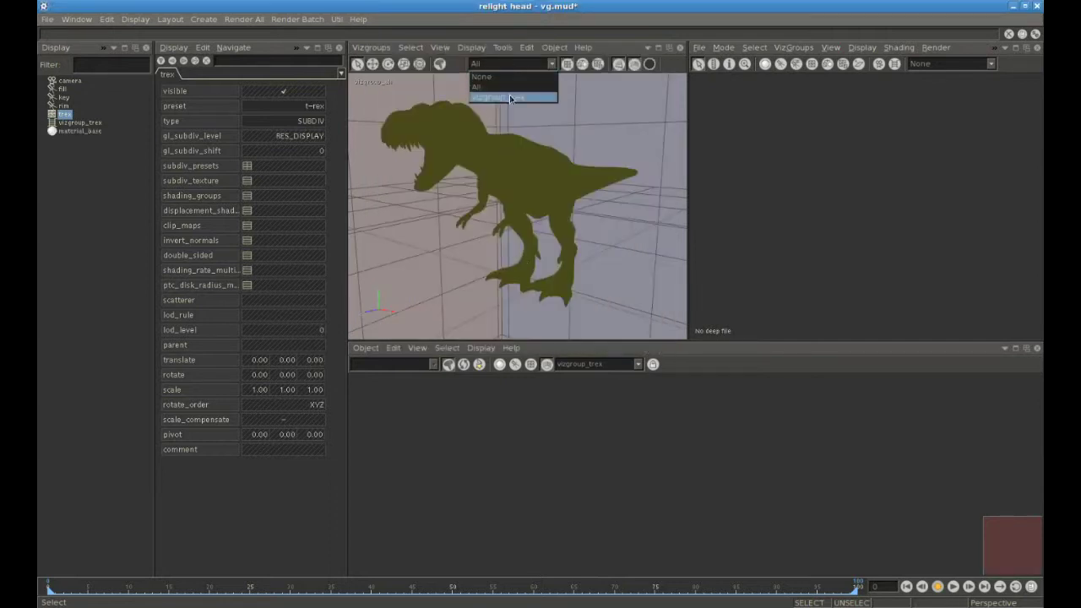
click(510, 98)
click(606, 154)
mouse_move(580, 204)
alt+mouse_down()
mouse_move(493, 201)
mouse_move(572, 200)
alt+mouse_up()
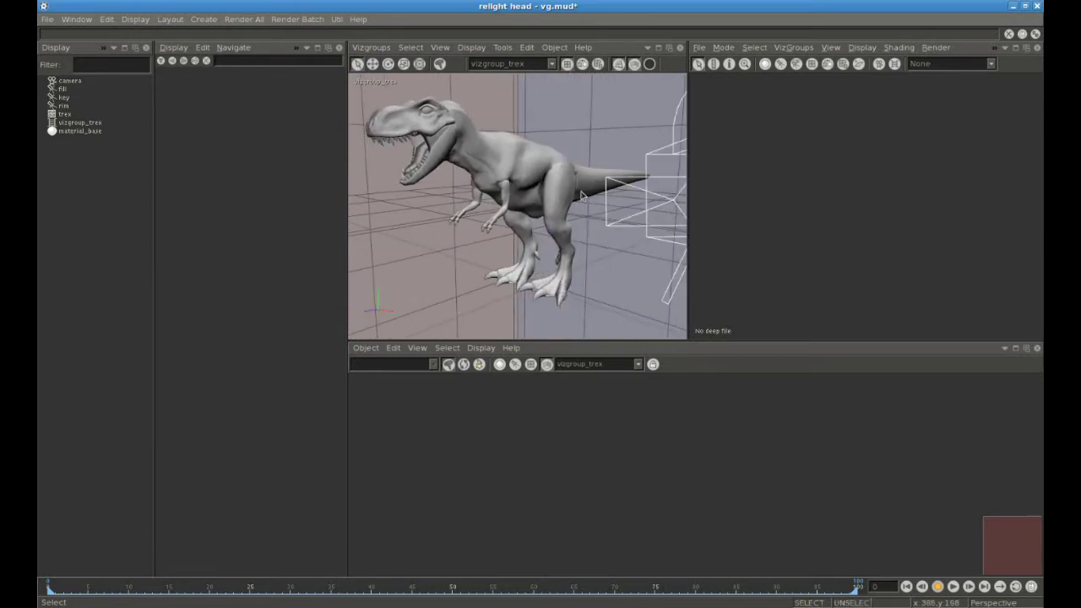
Set the diffuse_color of material_base to green (0.372549 0.8 0.388235)
click(78, 130)
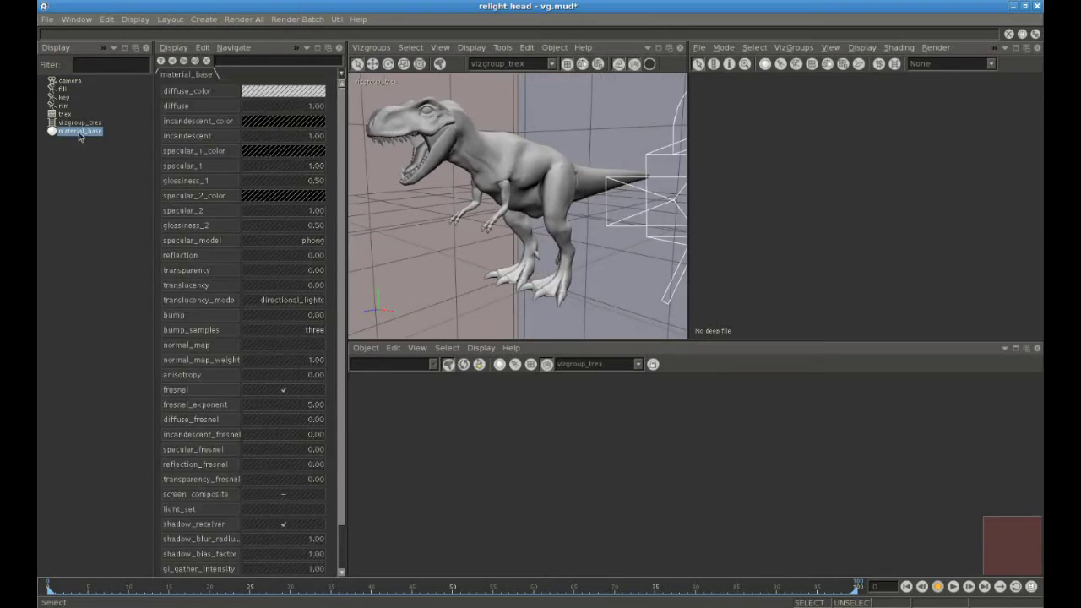
click(269, 91)
click(618, 266)
click(669, 407)
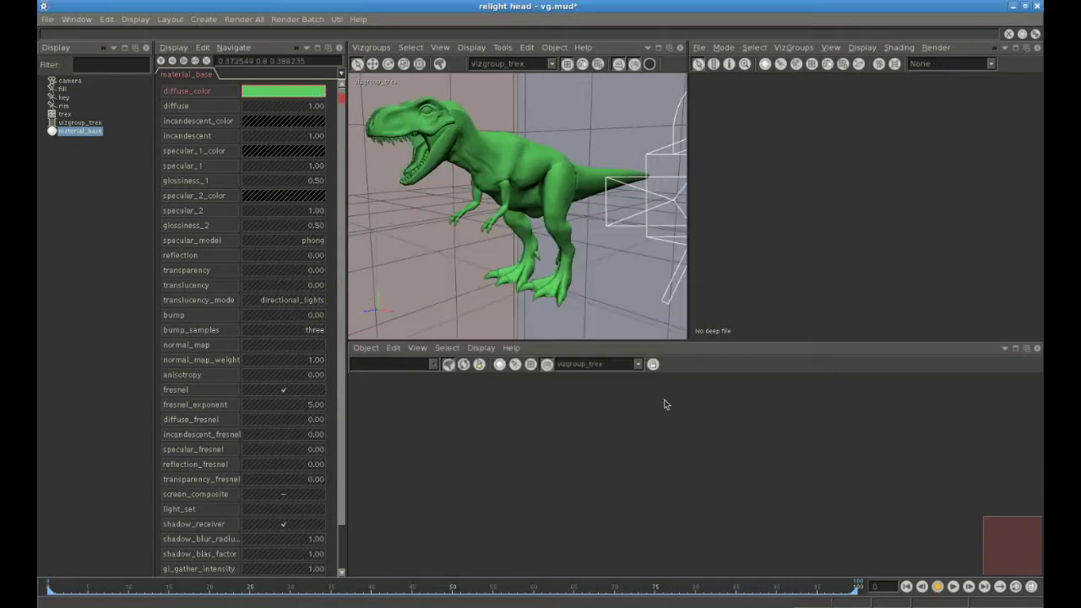
Change the diffuse_color of material_base to a pinkish brown (0.72549 0.560784 0.482353)
click(274, 91)
click(656, 290)
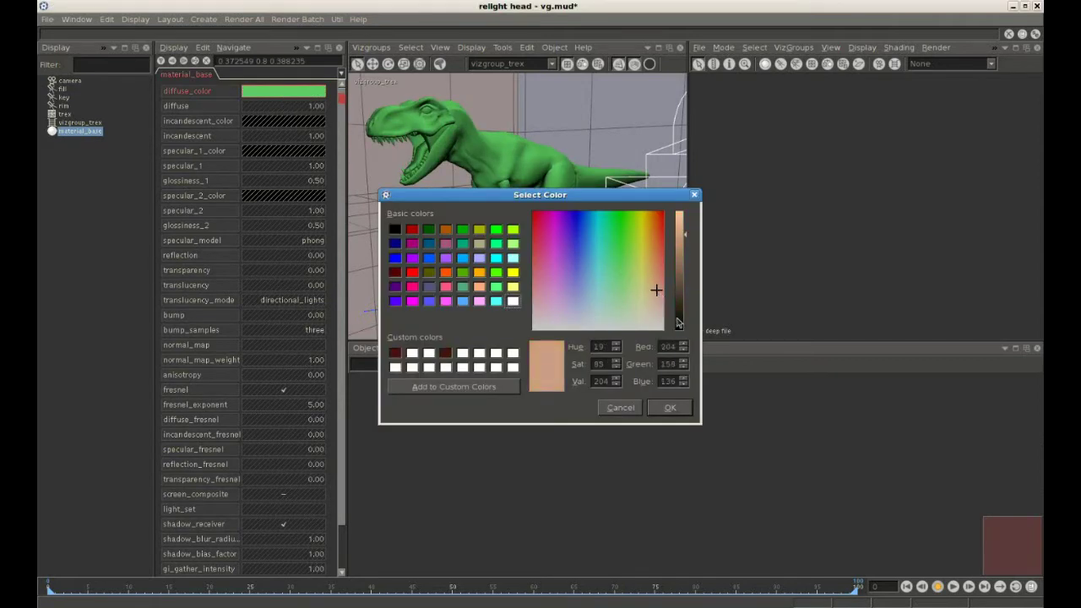
click(684, 244)
click(676, 408)
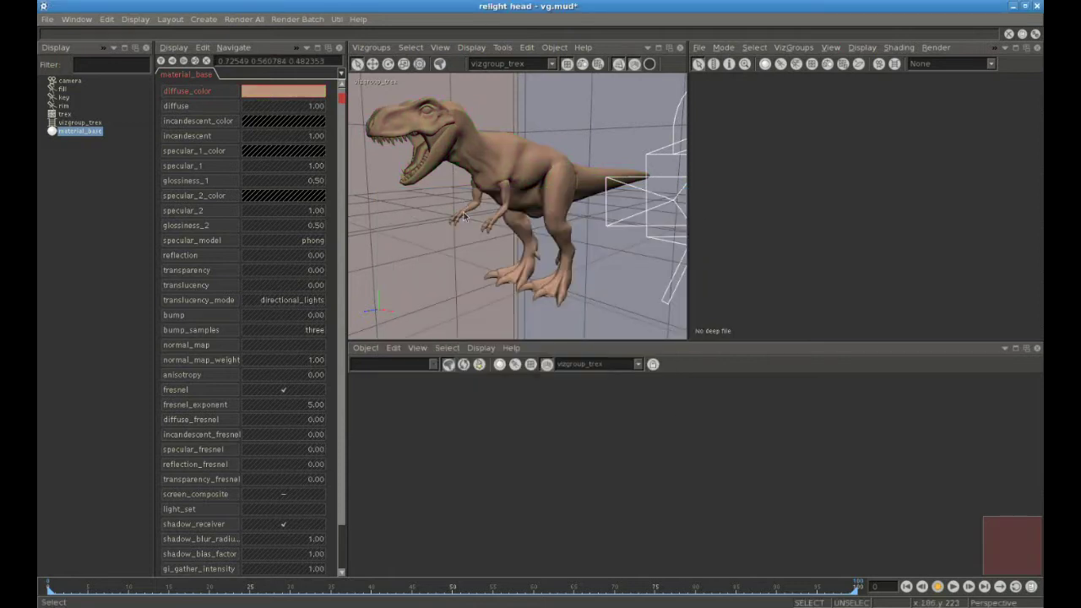
Run Compute All for camera and vizgroup_trex, with shadow maps, point clouds and deep file rasterizing and shading enabled
click(933, 48)
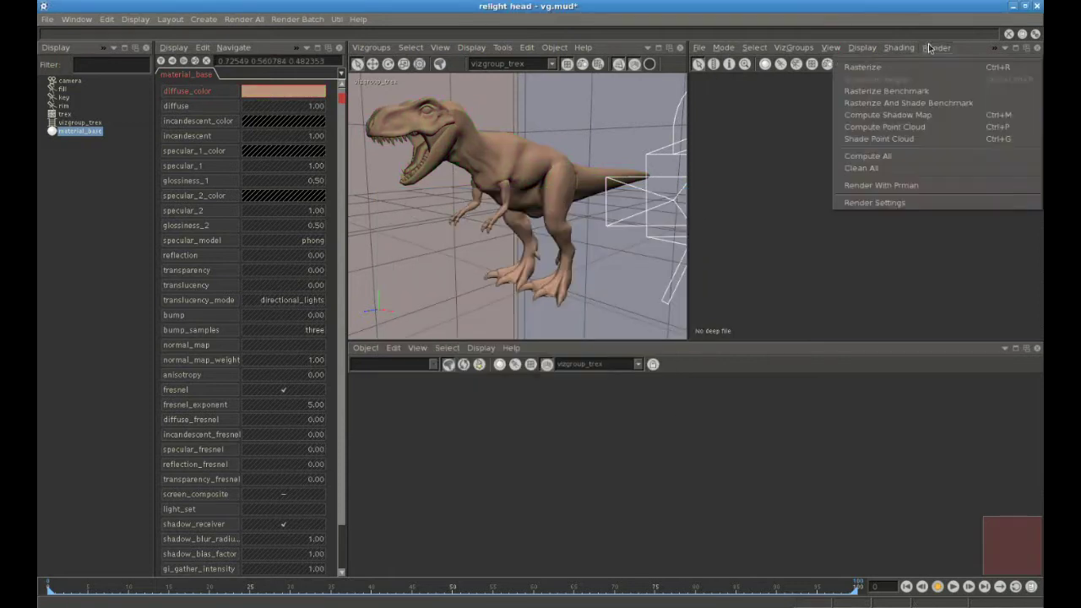
click(906, 153)
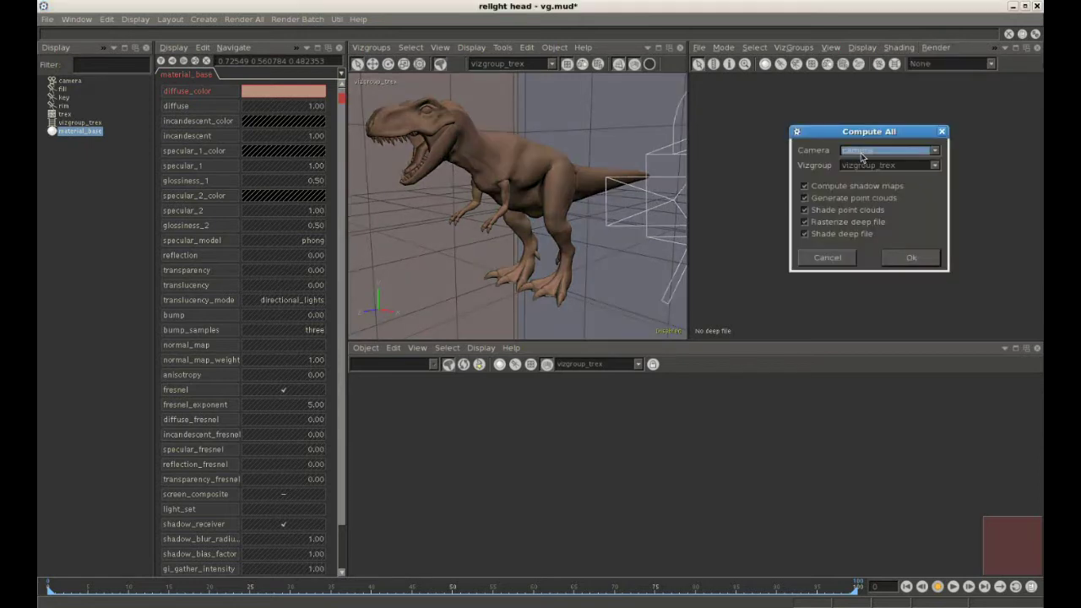
click(869, 166)
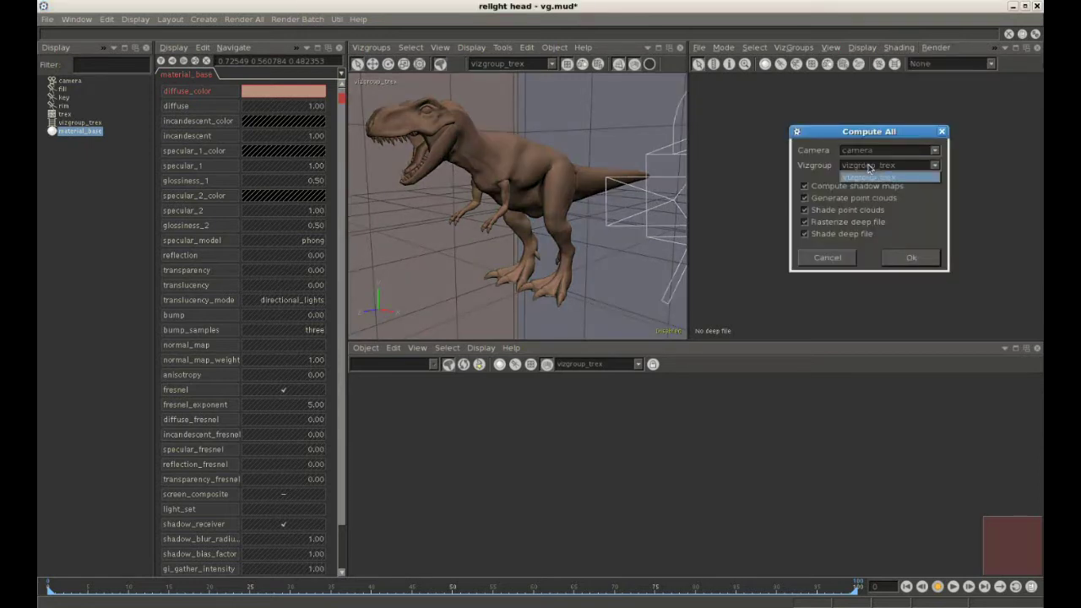
click(871, 177)
click(912, 257)
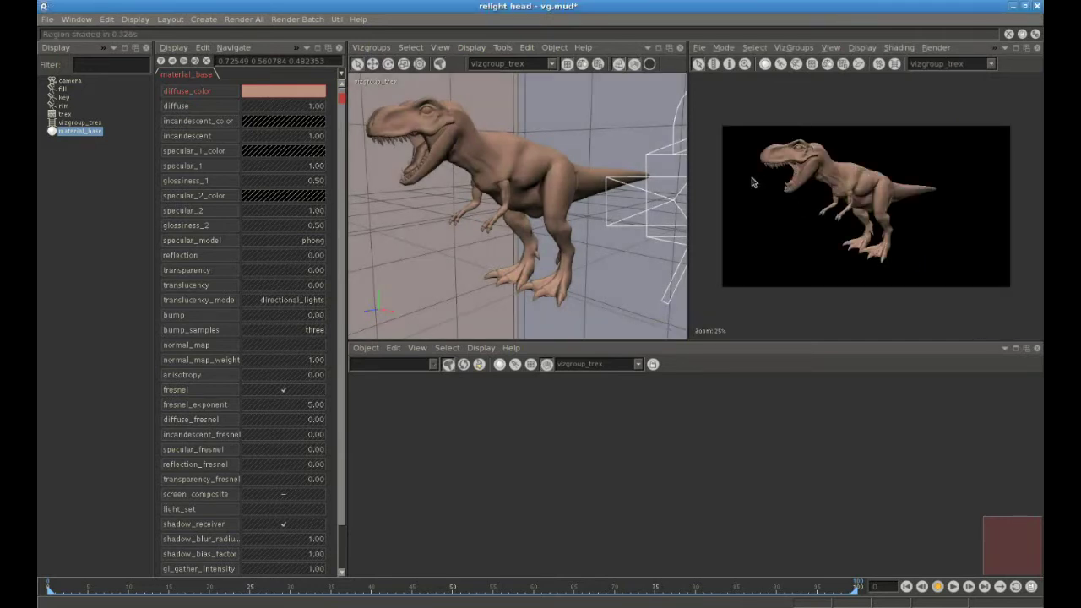
Show the rendered T-rex in the Geometry Group display
scroll(769, 186, up, 1)
middle_drag(880, 209, 811, 189)
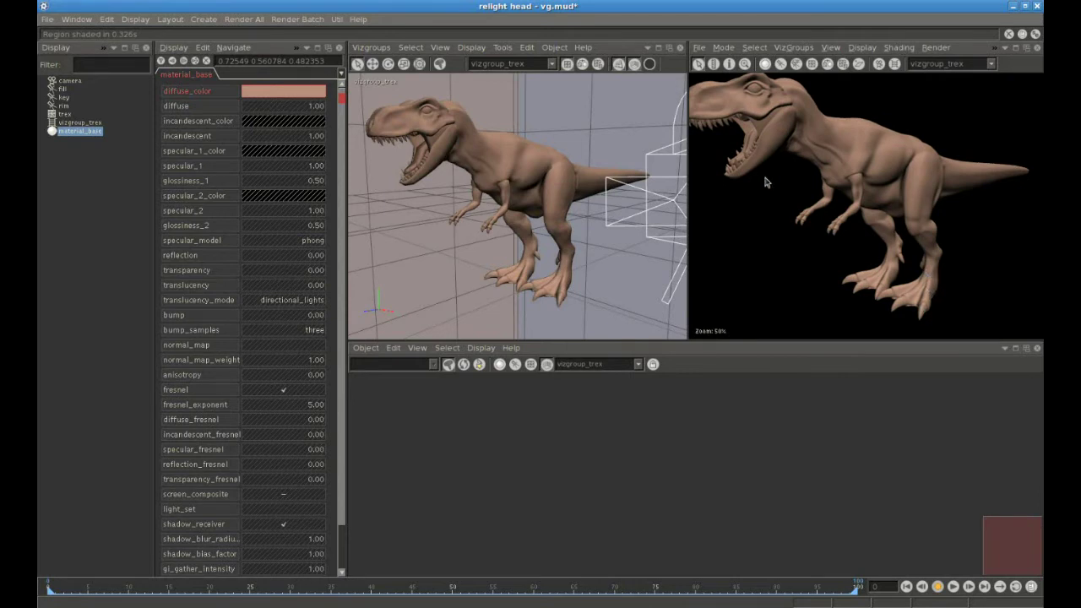
click(859, 48)
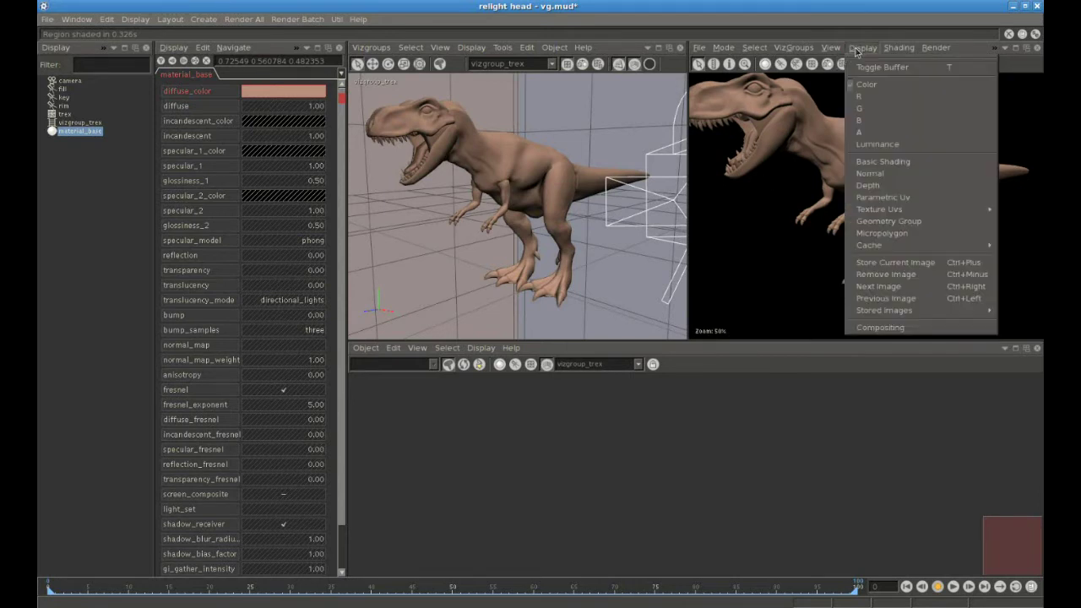
click(886, 222)
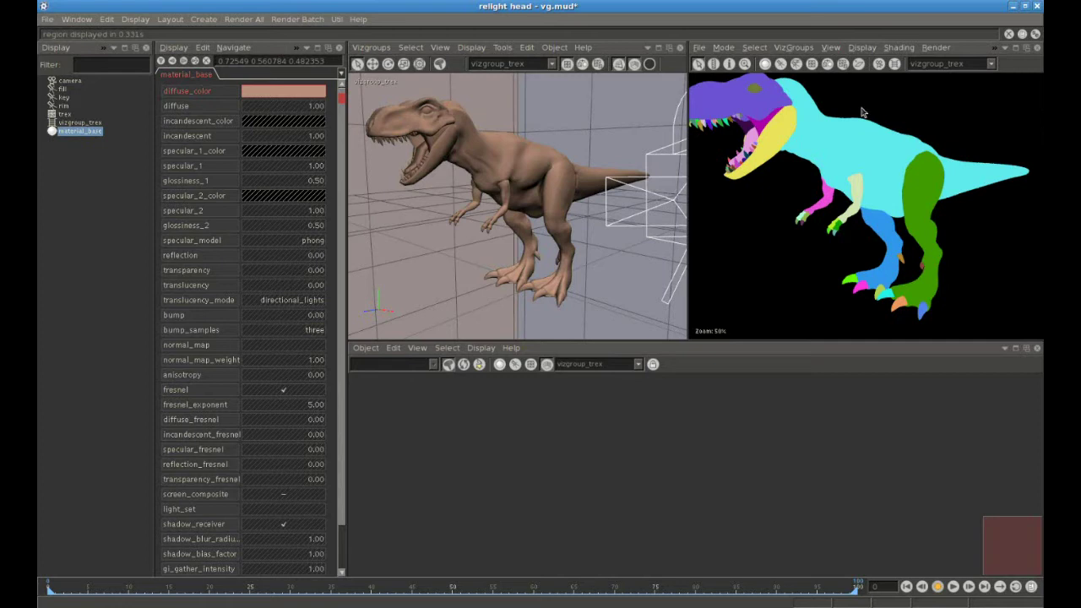
Pick geometry groups in the render, including both legs, to locate them on the T-rex model
click(878, 171)
click(862, 184)
click(925, 194)
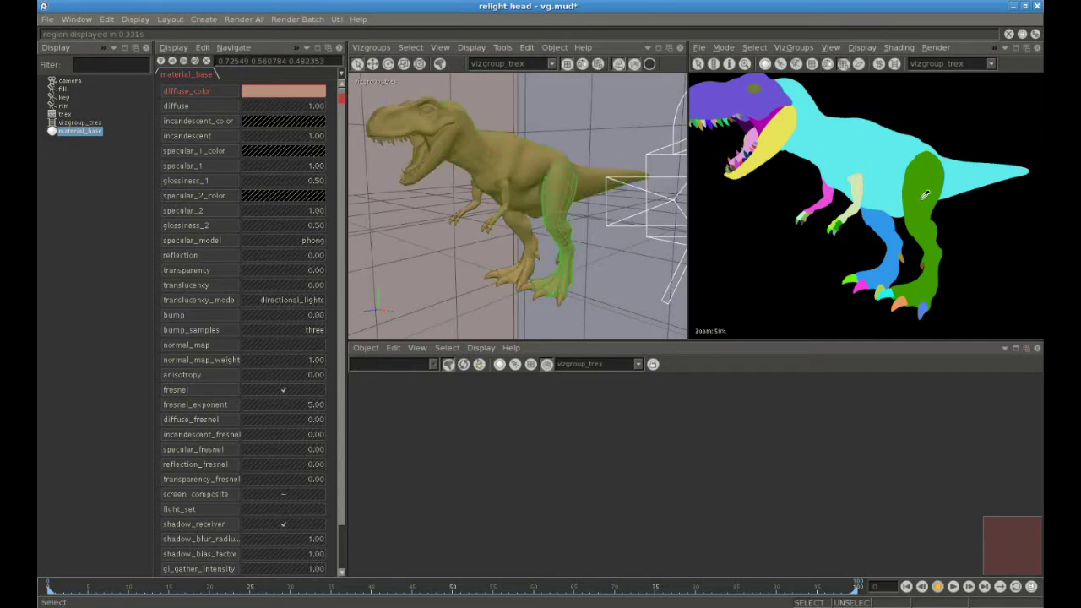
click(899, 229)
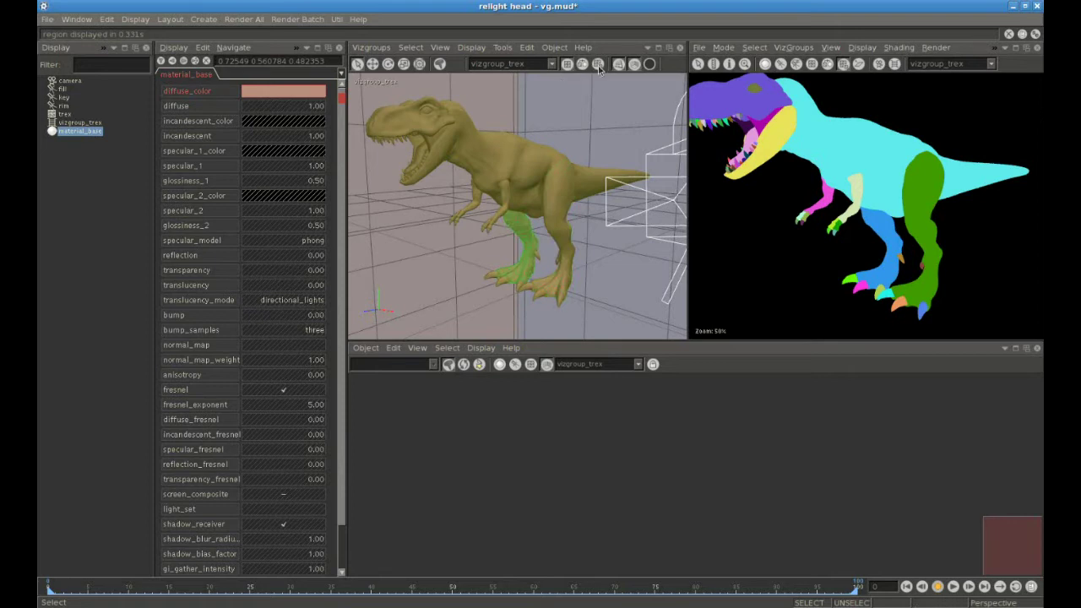
Pick the T-rex's body and arm geometry groups in the 3D view, with picking set to geometry groups, and clear the selection
click(567, 214)
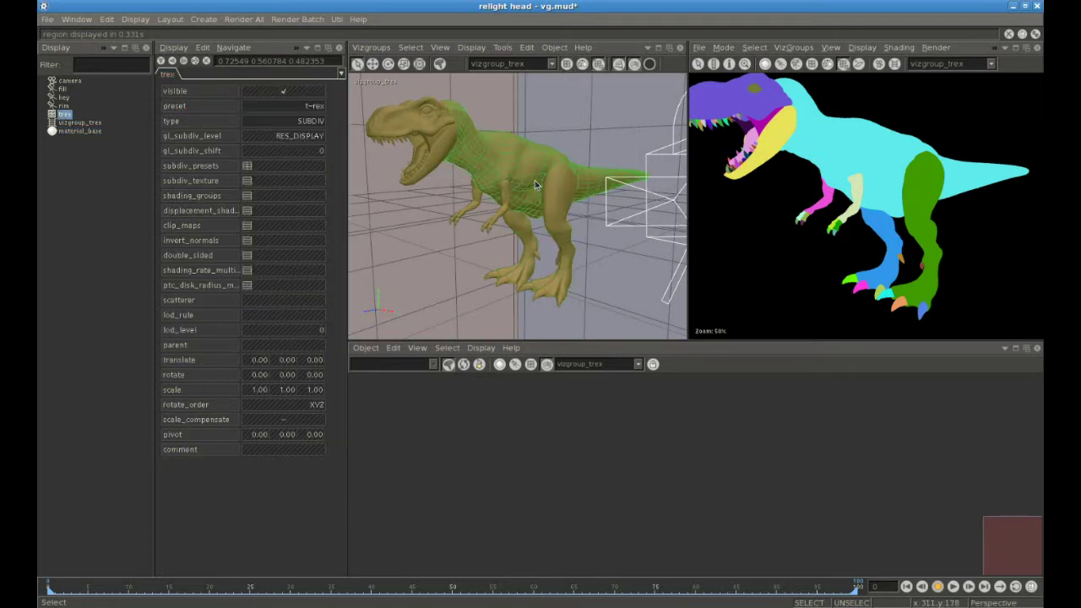
click(506, 206)
right_click(617, 247)
click(622, 253)
right_click(623, 247)
click(638, 276)
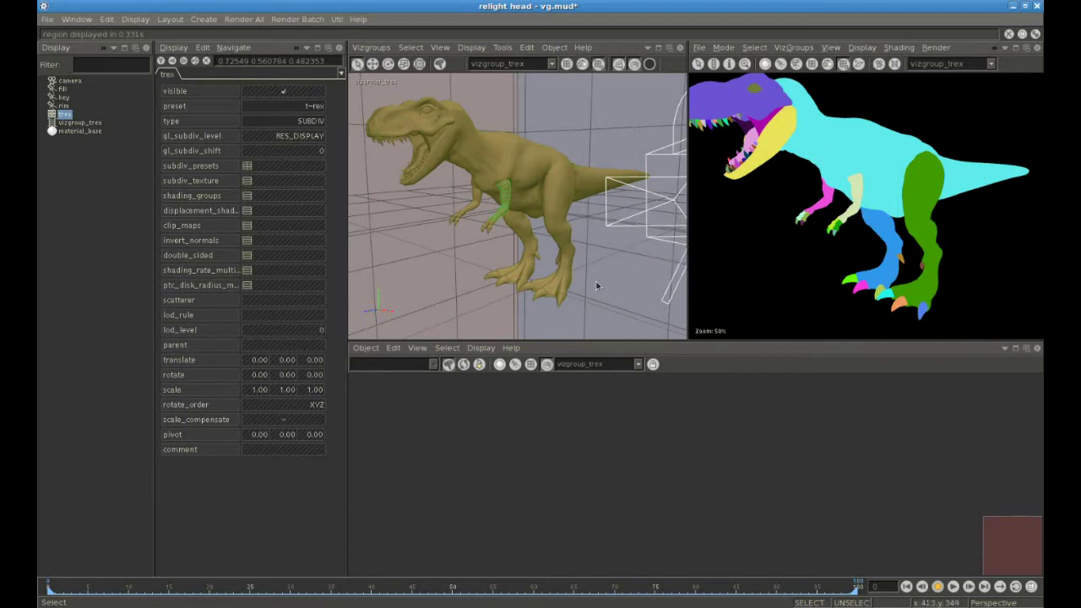
click(606, 292)
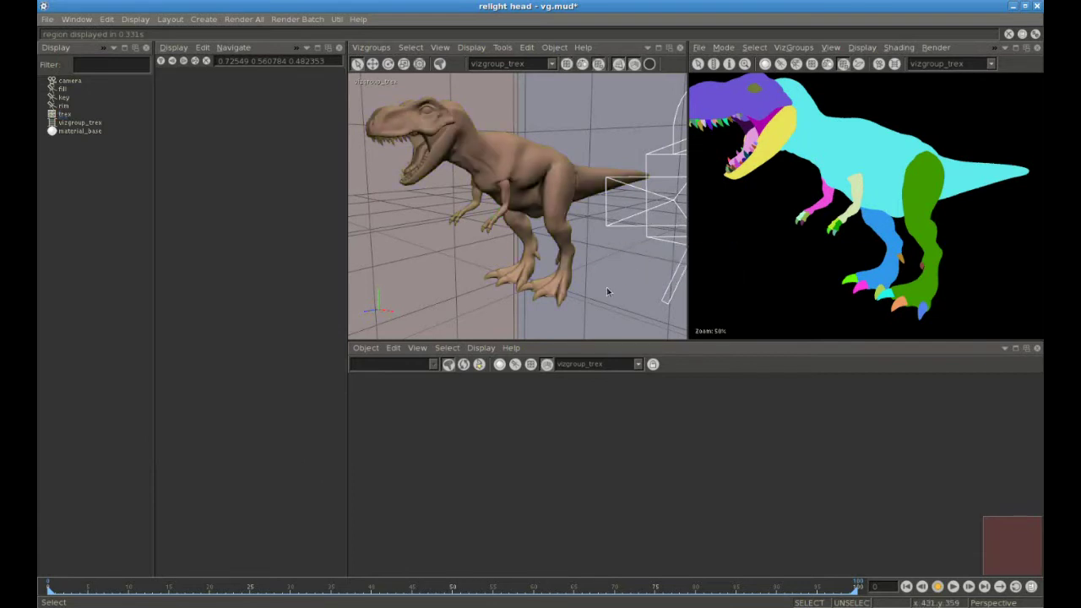
Select the geometry groups of all the claws on the T-rex's feet and hands in the enlarged 3D view
click(669, 47)
middle_drag(659, 266, 794, 431)
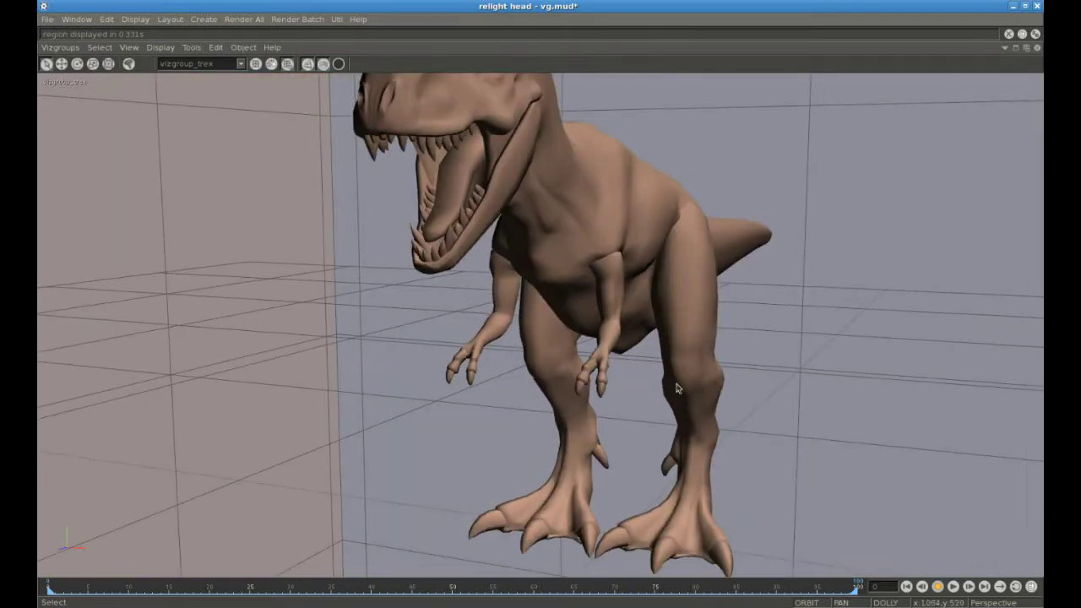
middle_drag(678, 386, 741, 541)
click(704, 540)
shift+click(644, 539)
shift+click(603, 523)
shift+click(581, 518)
mouse_move(518, 517)
mouse_down()
mouse_move(532, 519)
mouse_move(554, 498)
mouse_move(494, 508)
mouse_up()
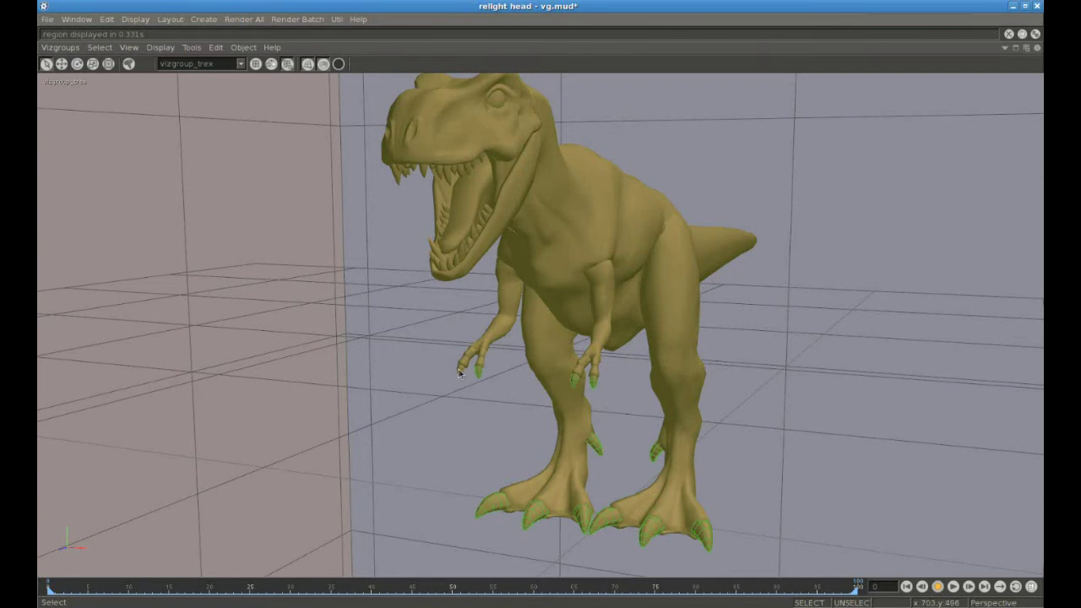
key(f)
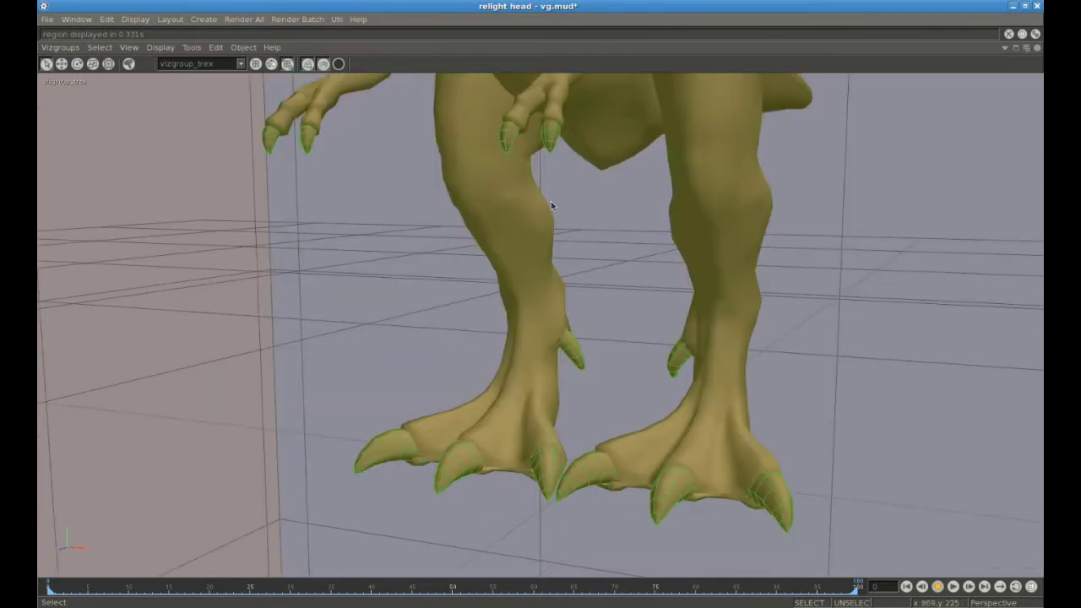
Create a Material::Base named claws and assign it to the selected claws in vizgroup_trex
click(218, 51)
click(268, 67)
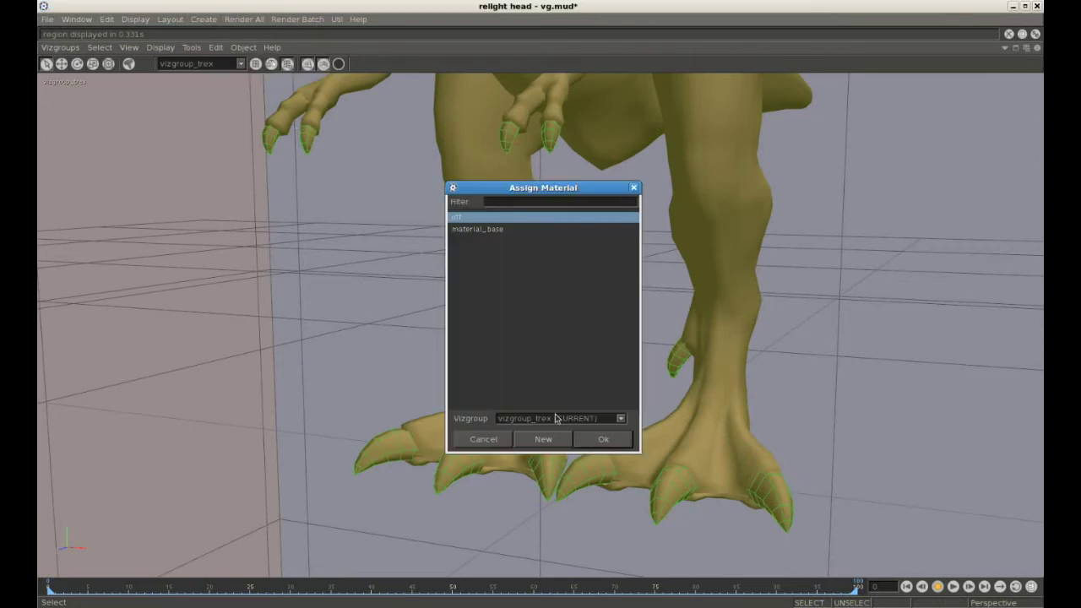
click(545, 440)
click(429, 217)
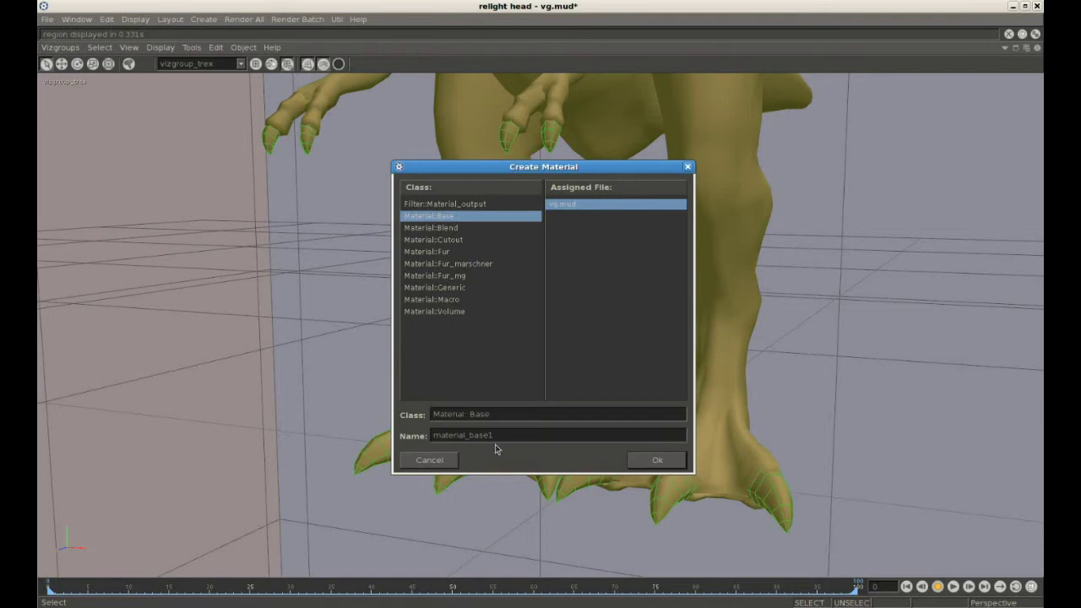
double_click(475, 436)
text(claws)
click(659, 460)
click(1017, 49)
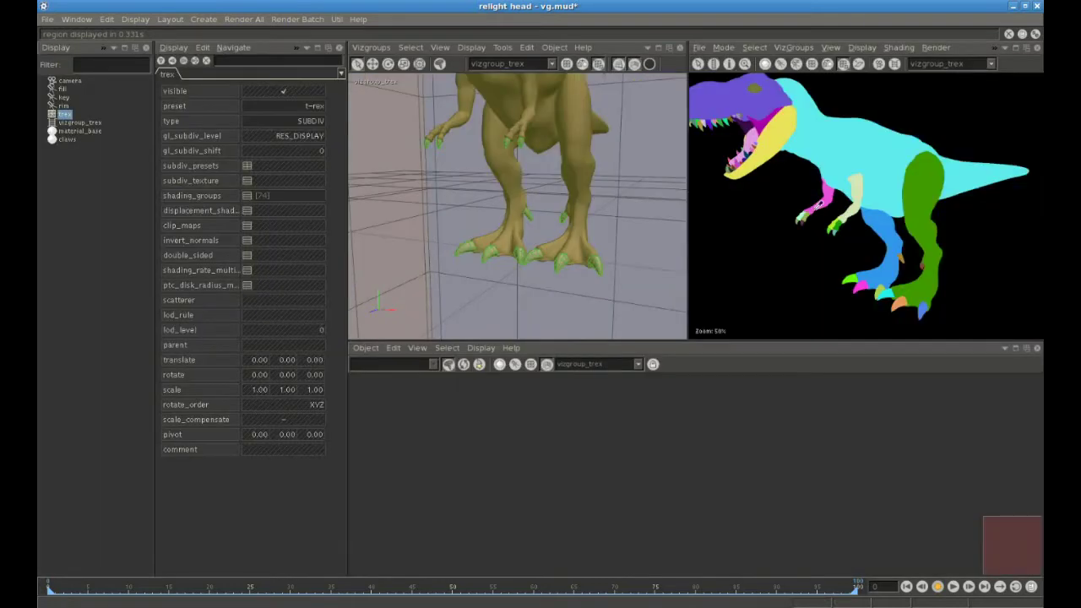
Set the diffuse_color of the claws material to a pale yellow (0.8 0.780392 0.537255)
middle_drag(519, 181, 459, 177)
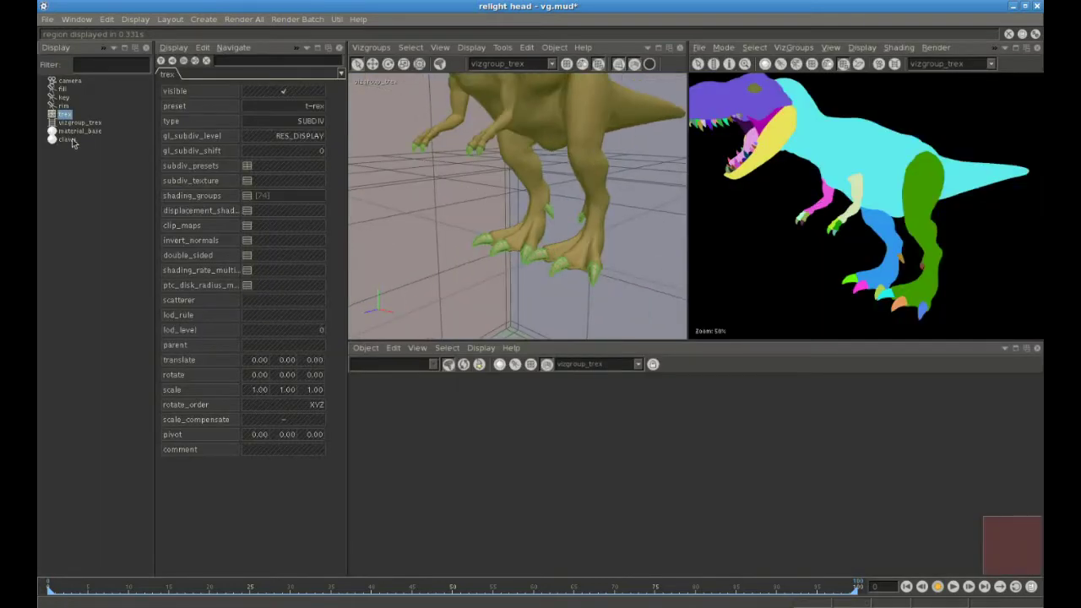
click(69, 139)
click(269, 98)
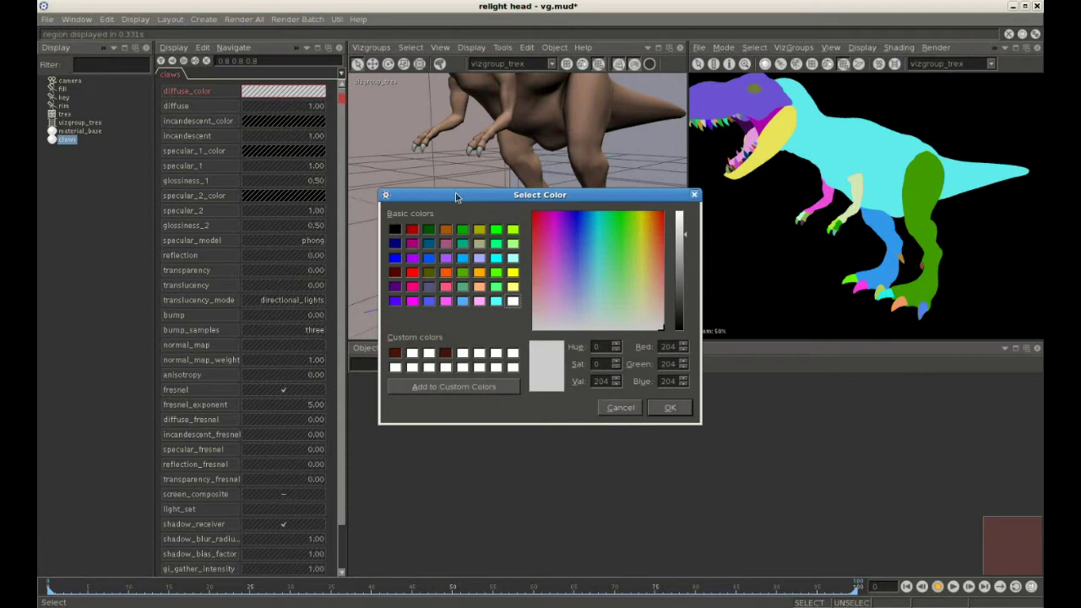
click(643, 291)
click(670, 408)
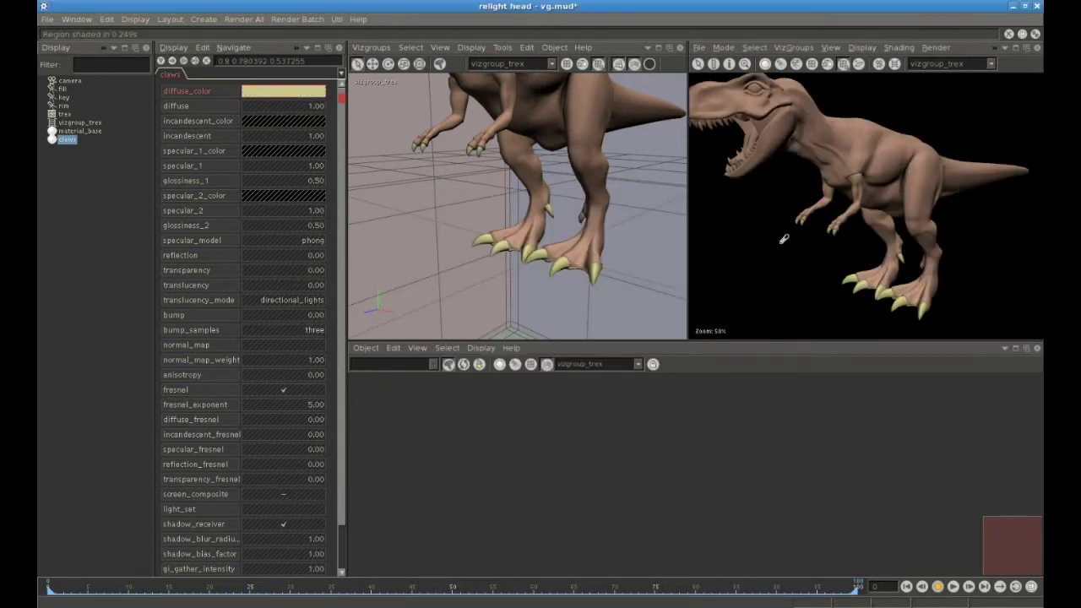
Select the T-rex's tongue geometry group and assign it a new Material::Base named tongue in vizgroup_trex
mouse_move(490, 176)
alt+mouse_down()
mouse_move(495, 251)
mouse_move(495, 200)
mouse_move(532, 184)
mouse_move(483, 157)
alt+mouse_up()
right_click(482, 154)
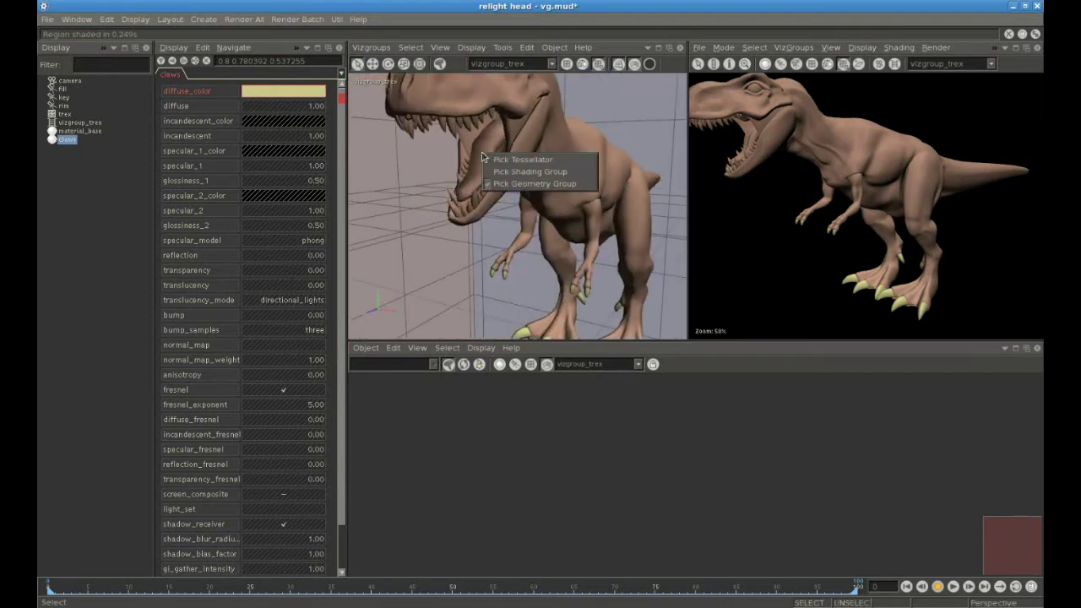
click(482, 160)
click(480, 165)
click(527, 47)
click(537, 68)
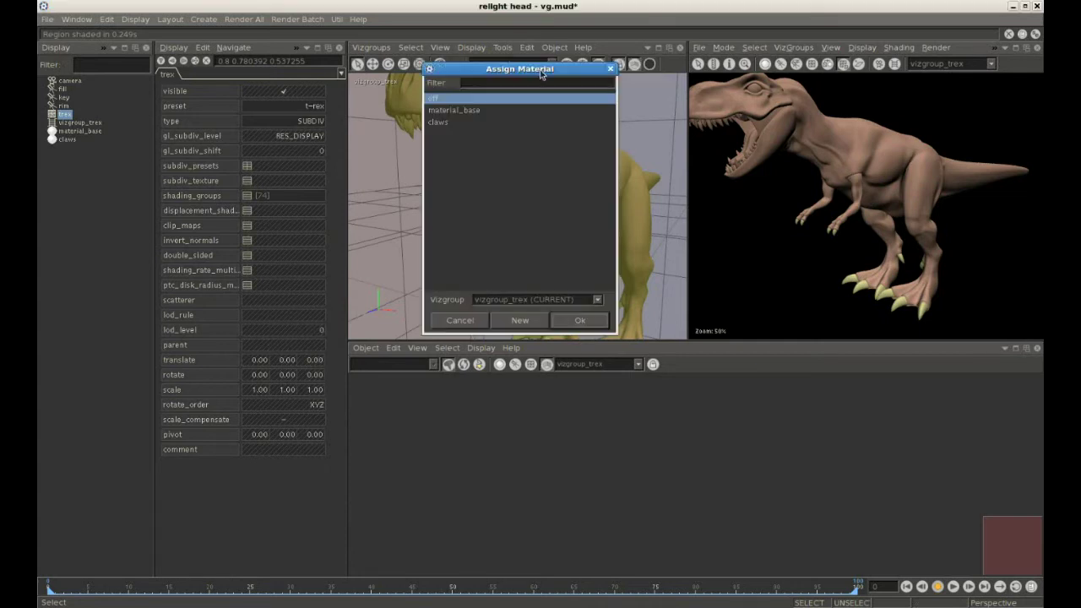
click(514, 323)
click(430, 98)
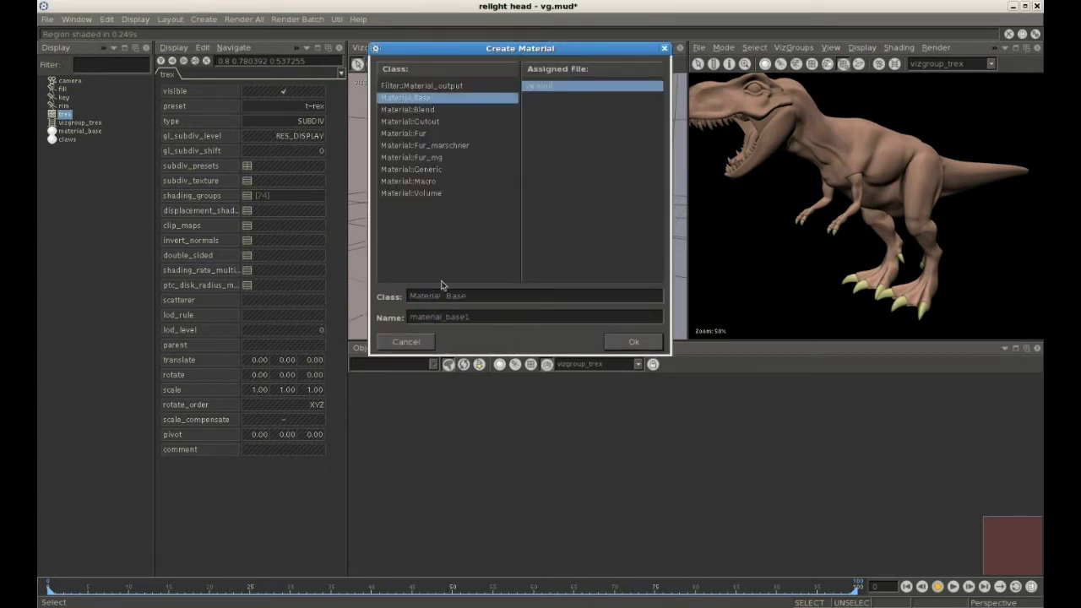
drag(481, 319, 404, 317)
text(ongue)
click(622, 343)
Set the diffuse_color of the tongue material to red (0.8 0.0509804 0.0509804)
click(67, 148)
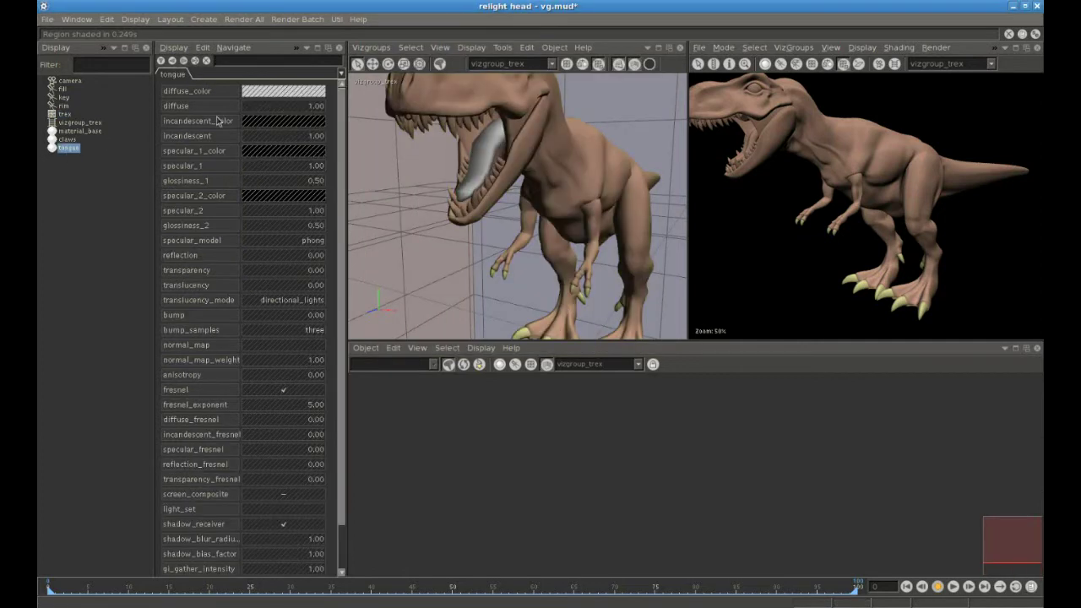
click(266, 91)
click(639, 251)
click(662, 221)
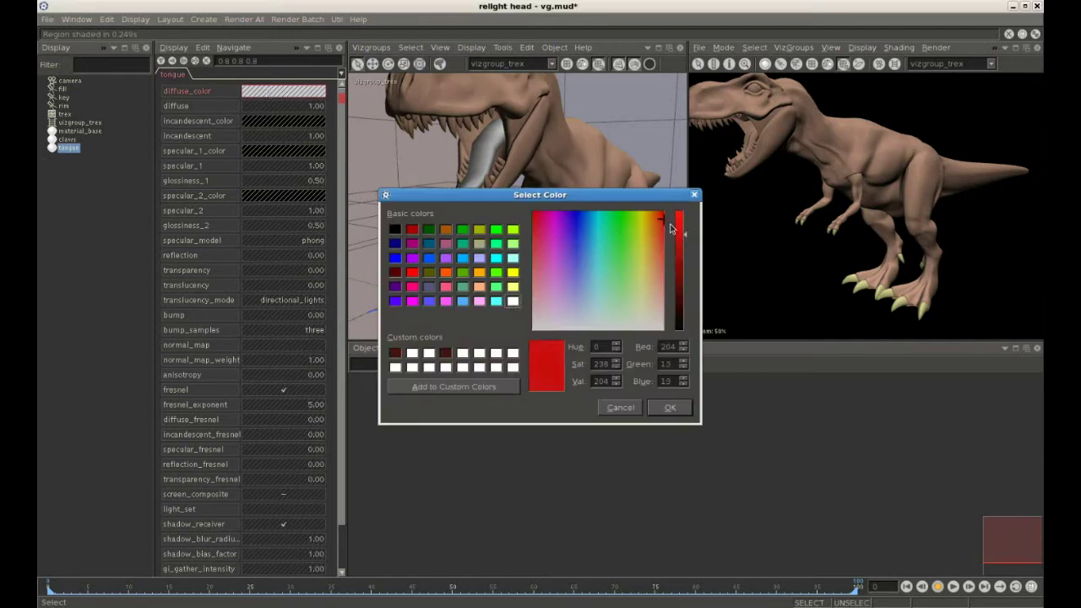
click(670, 407)
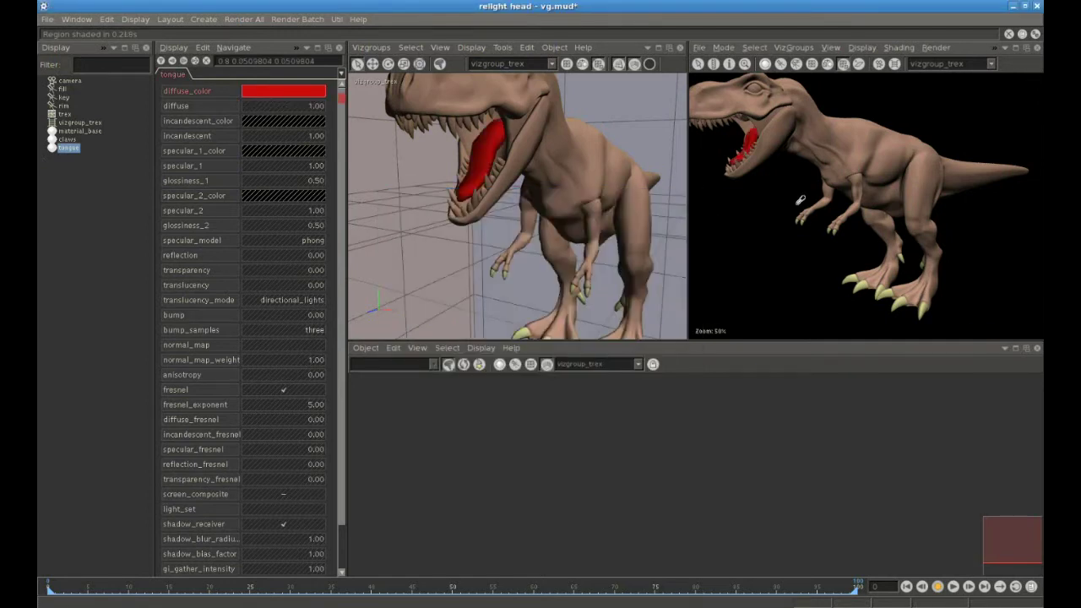
Select only the geometry groups of the T-rex's upper and lower teeth, leaving out the head, and frame them
click(659, 47)
right_click(484, 326)
click(485, 339)
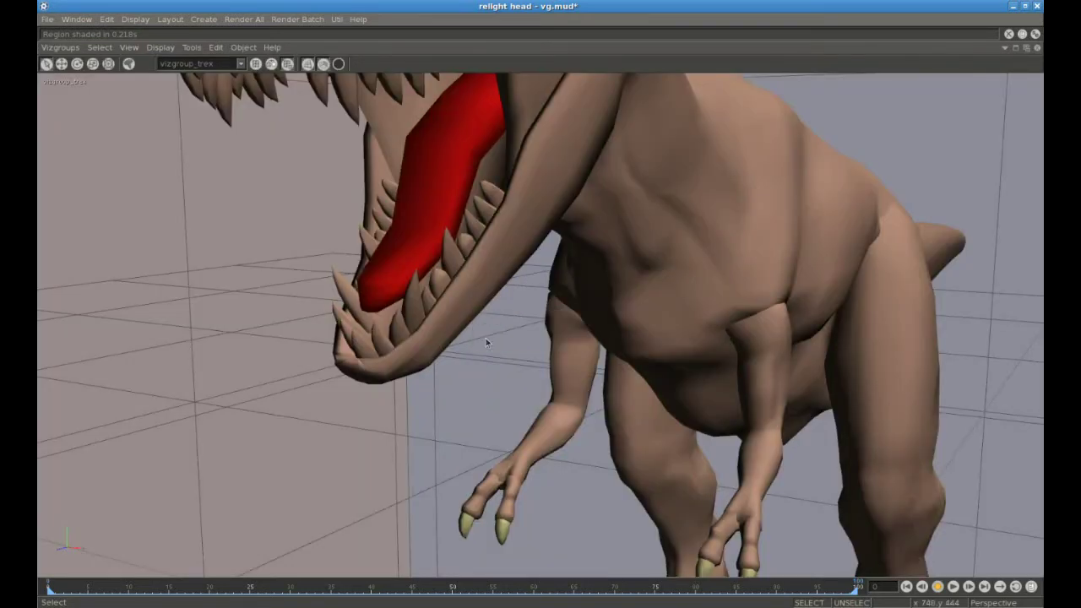
alt+drag(524, 315, 255, 315)
alt+right_drag(256, 318, 205, 232)
alt+middle_drag(205, 231, 348, 278)
alt+drag(348, 279, 377, 304)
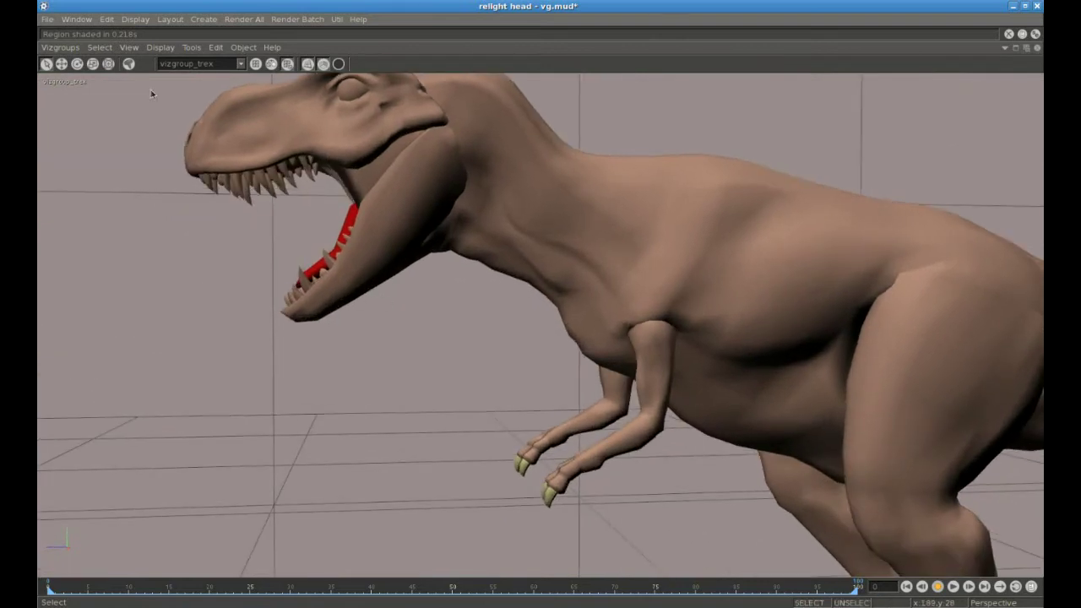
click(330, 223)
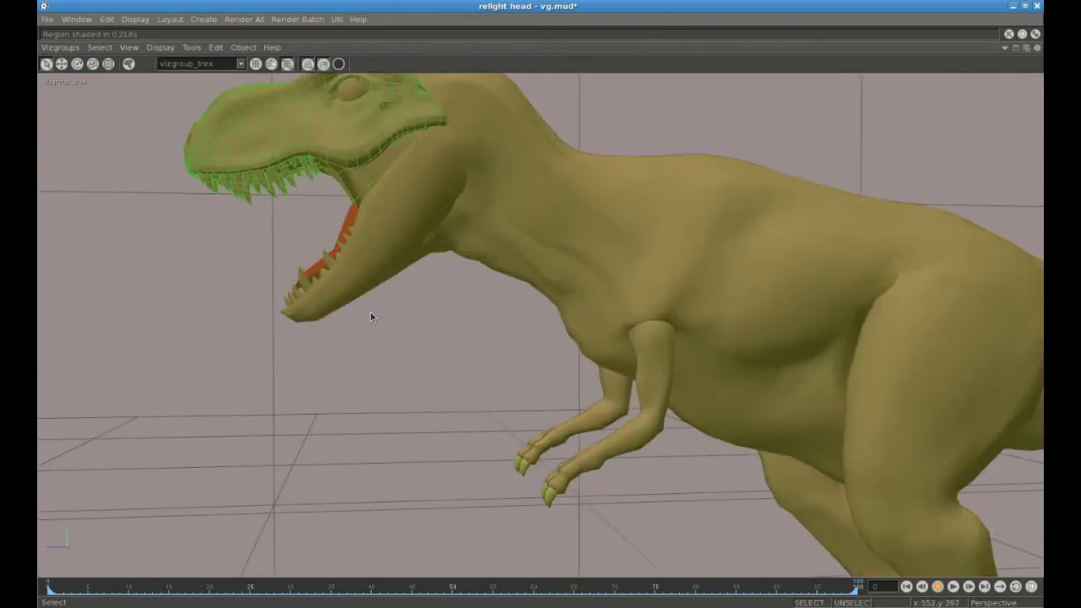
click(363, 257)
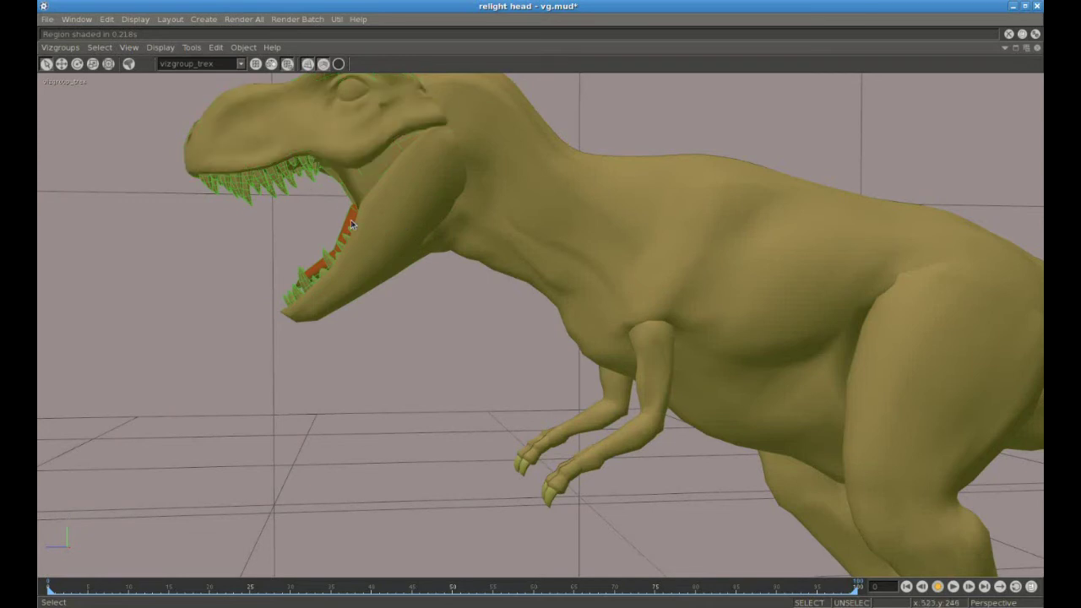
alt+right_drag(356, 216, 429, 225)
alt+drag(370, 218, 450, 203)
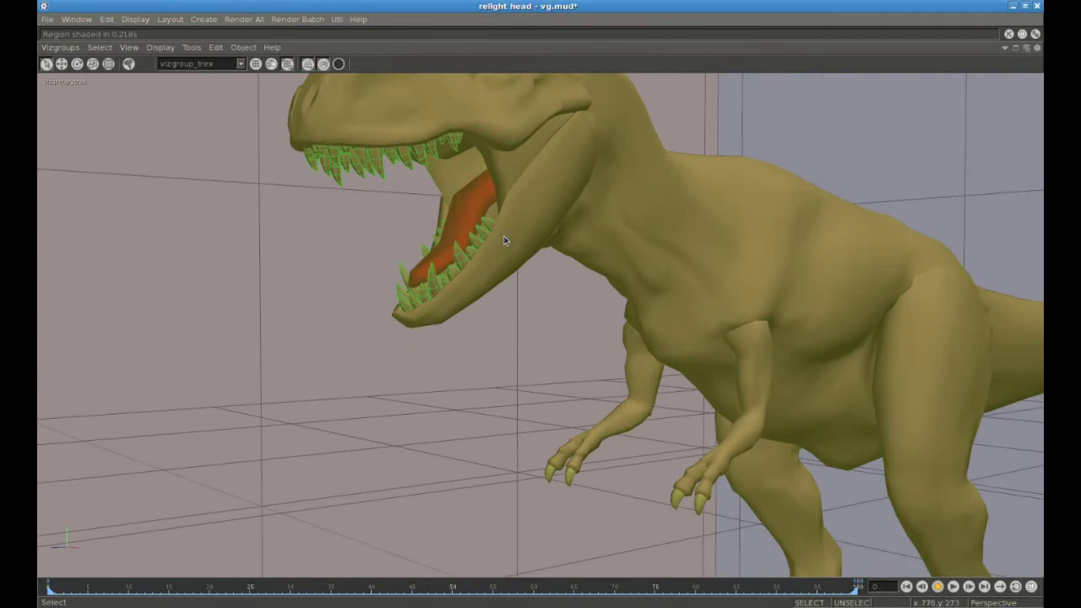
key(f)
Create a Material::Base named teeth and assign it to the selected teeth in vizgroup_trex
click(217, 48)
click(245, 66)
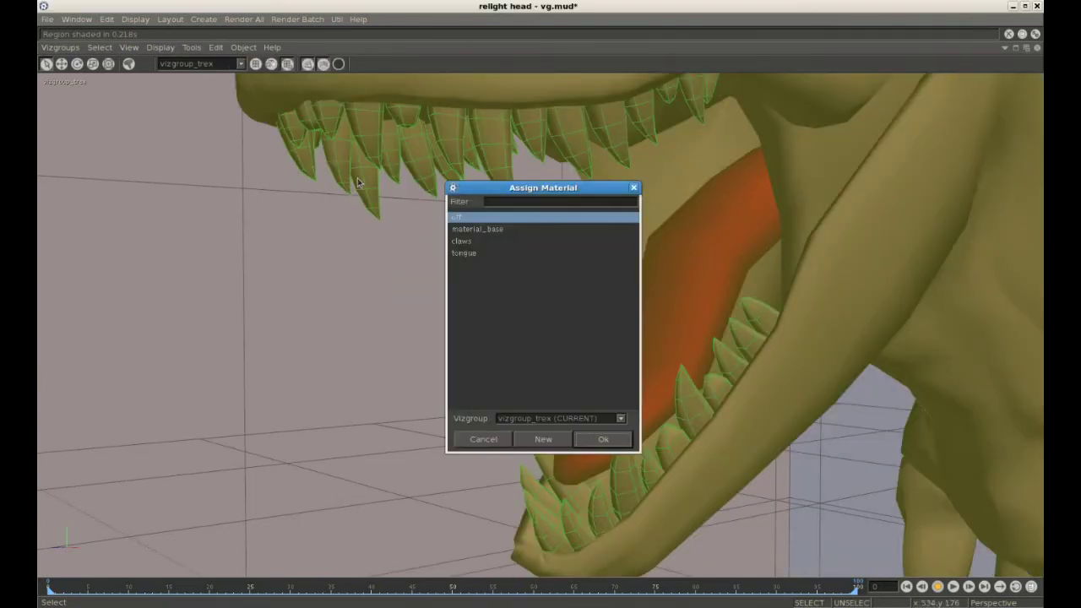
click(560, 444)
click(452, 217)
double_click(504, 439)
text(teeth)
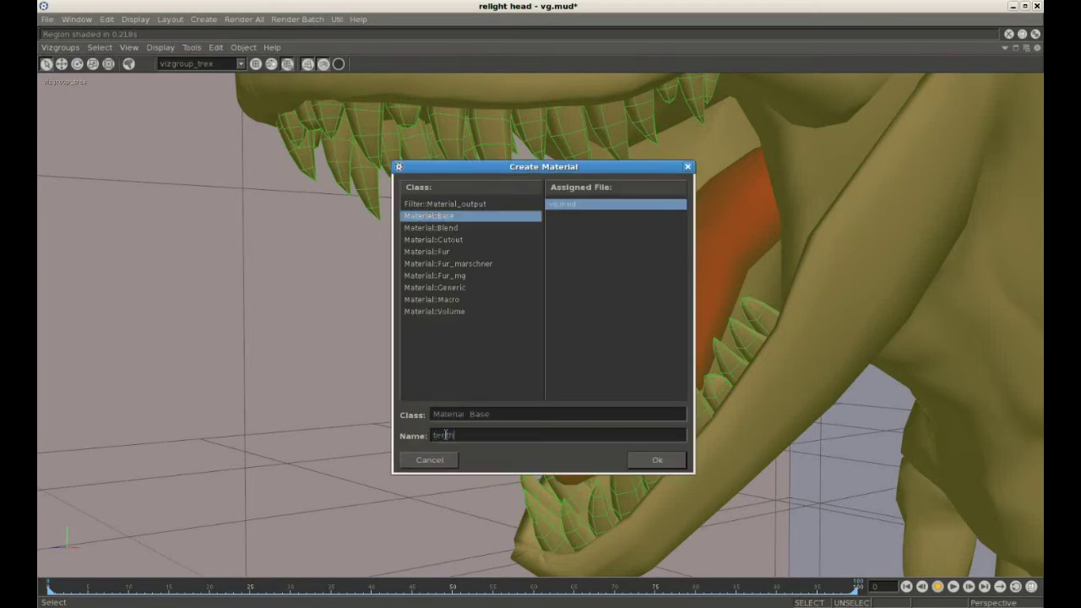
click(657, 461)
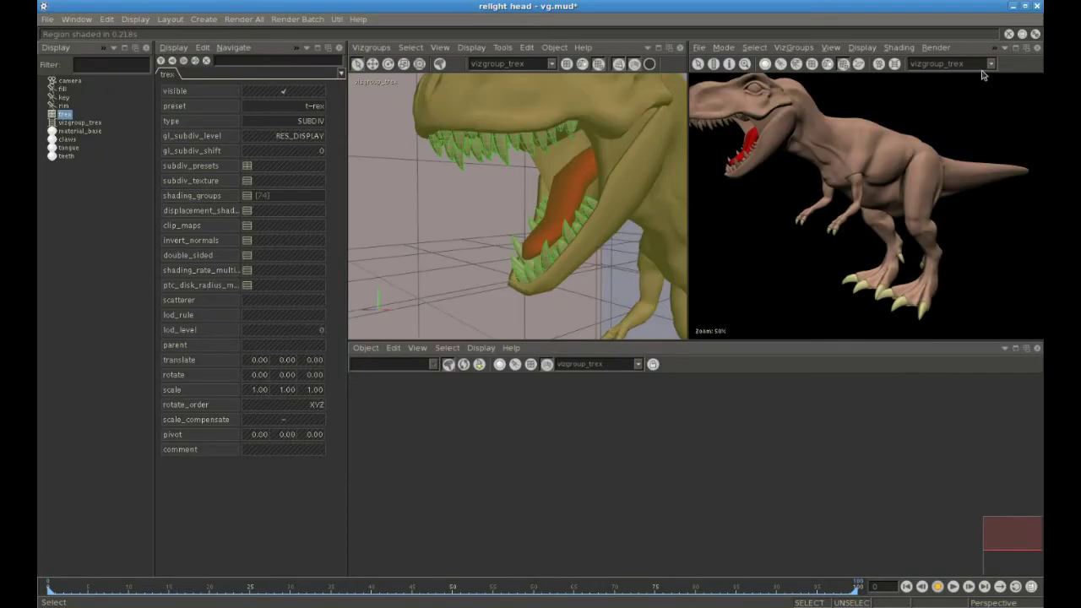
click(1017, 47)
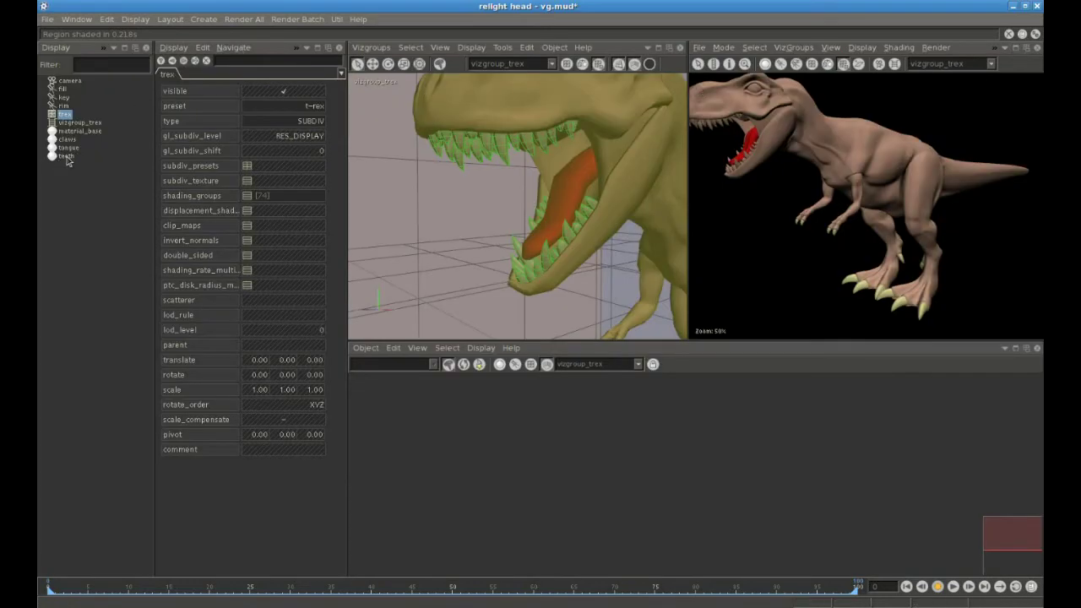
Set the diffuse_color of the teeth material to white (1 1 1) and widen the render view
click(66, 157)
text(1 1 1)
key(Return)
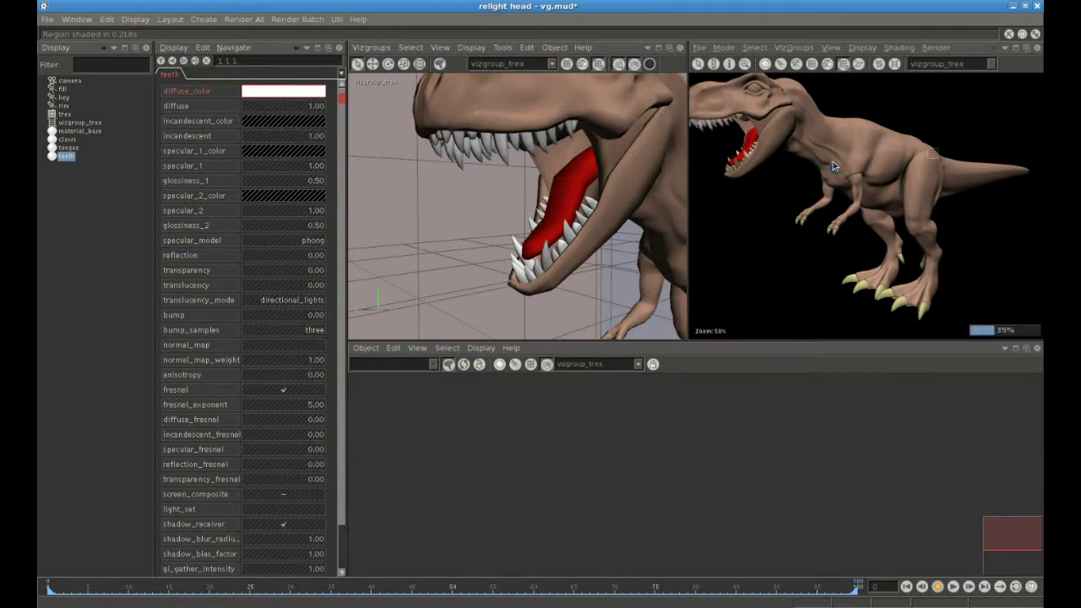
drag(686, 201, 567, 201)
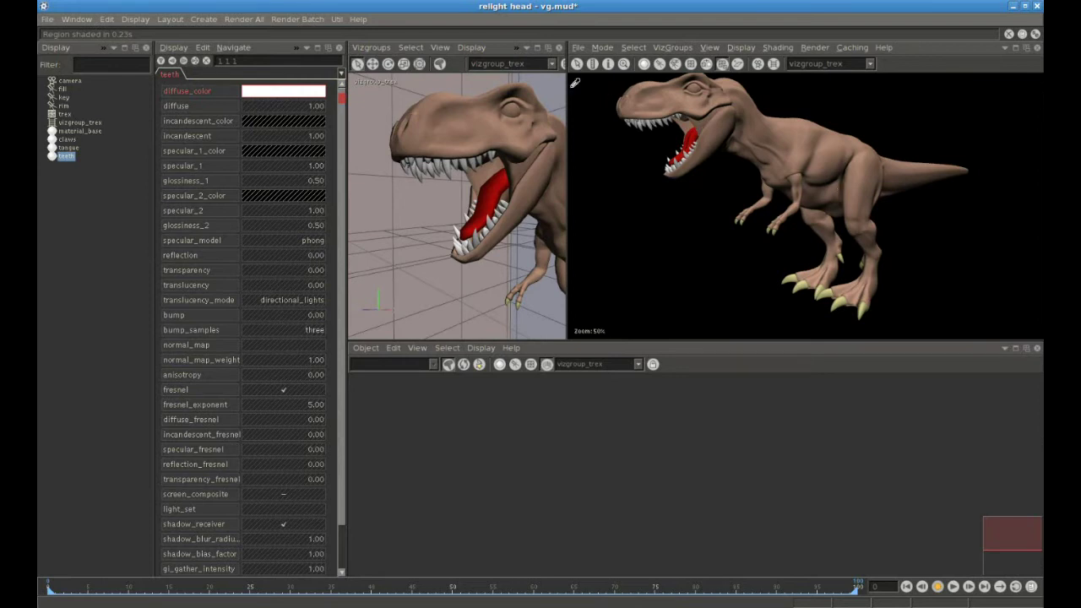
Switch the enlarged 3D view's picking mode to shading groups
click(538, 49)
alt+right_drag(770, 269, 329, 377)
alt+drag(854, 412, 688, 321)
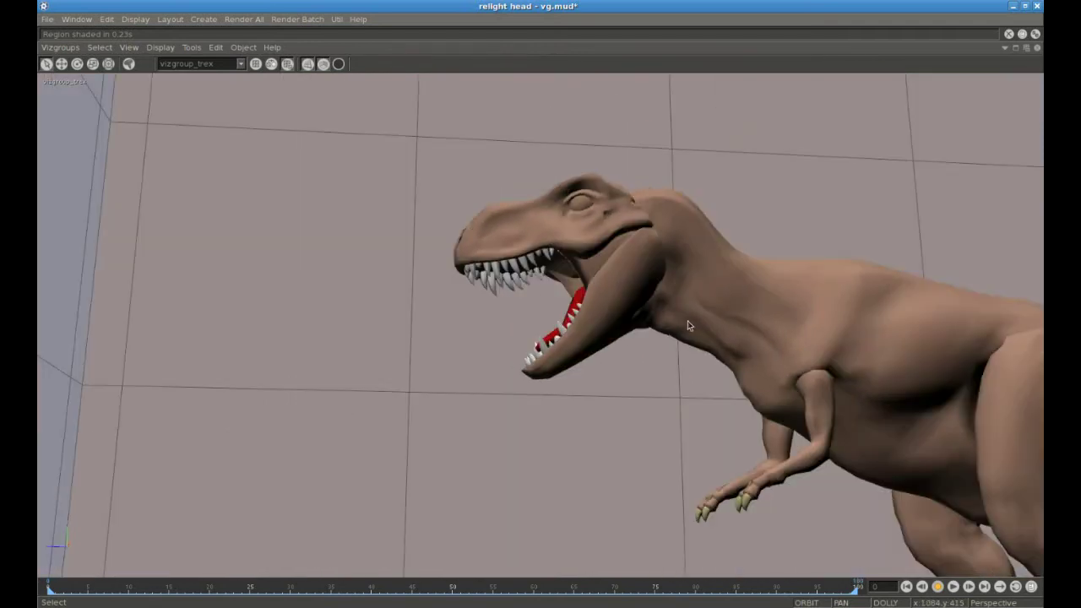
alt+right_drag(850, 452, 681, 422)
alt+middle_drag(681, 423, 604, 402)
alt+drag(604, 402, 447, 419)
right_click(445, 420)
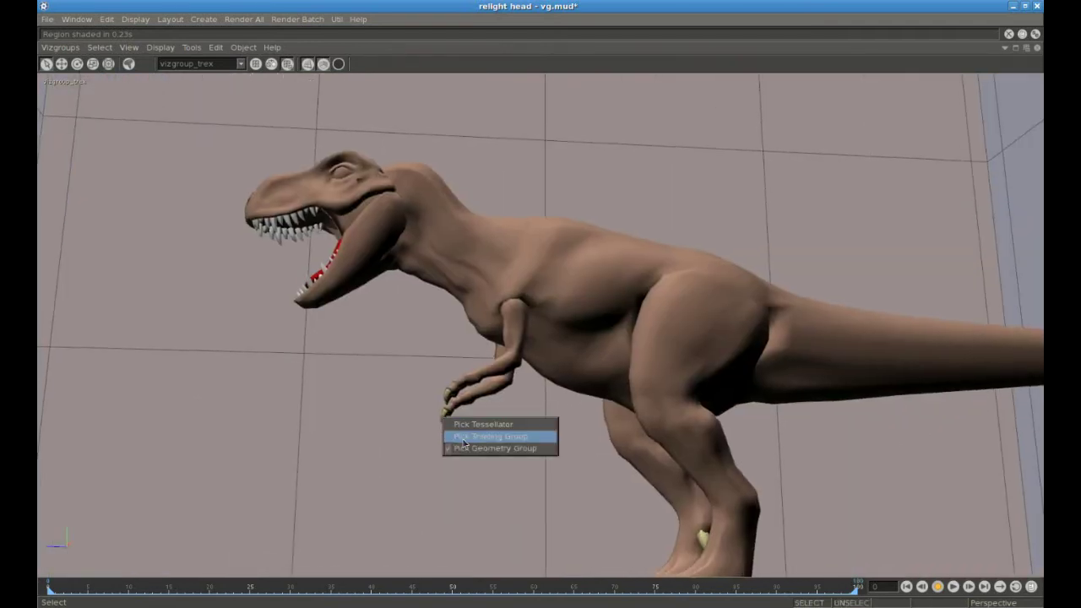
click(463, 437)
Pick the shading groups of the claws, body and mouth parts to check the material assignments, and restore the full layout
alt+drag(618, 476, 660, 564)
click(657, 561)
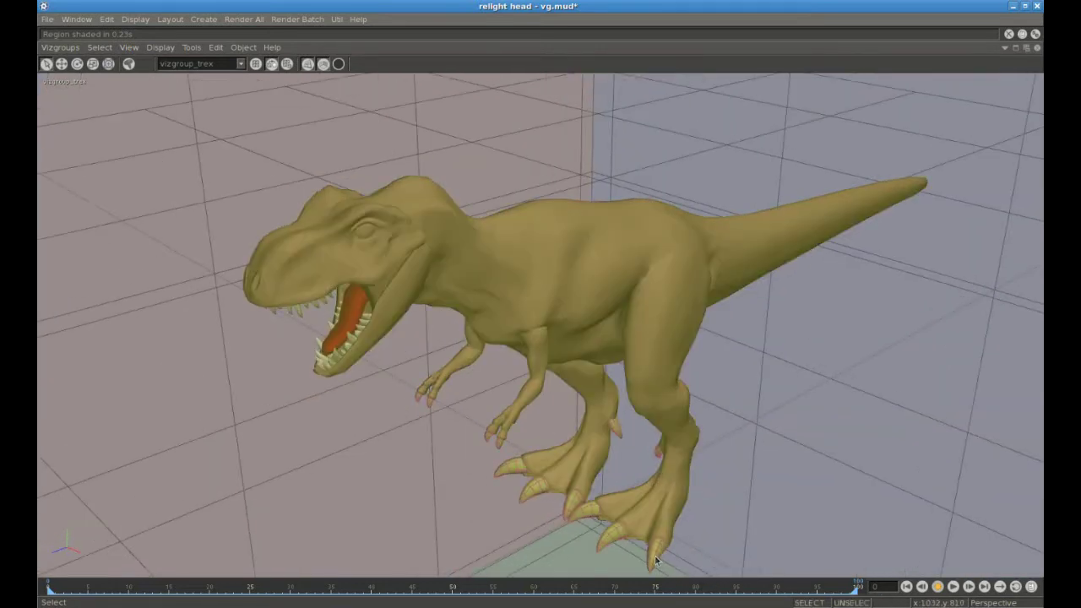
click(514, 288)
alt+drag(441, 341, 323, 278)
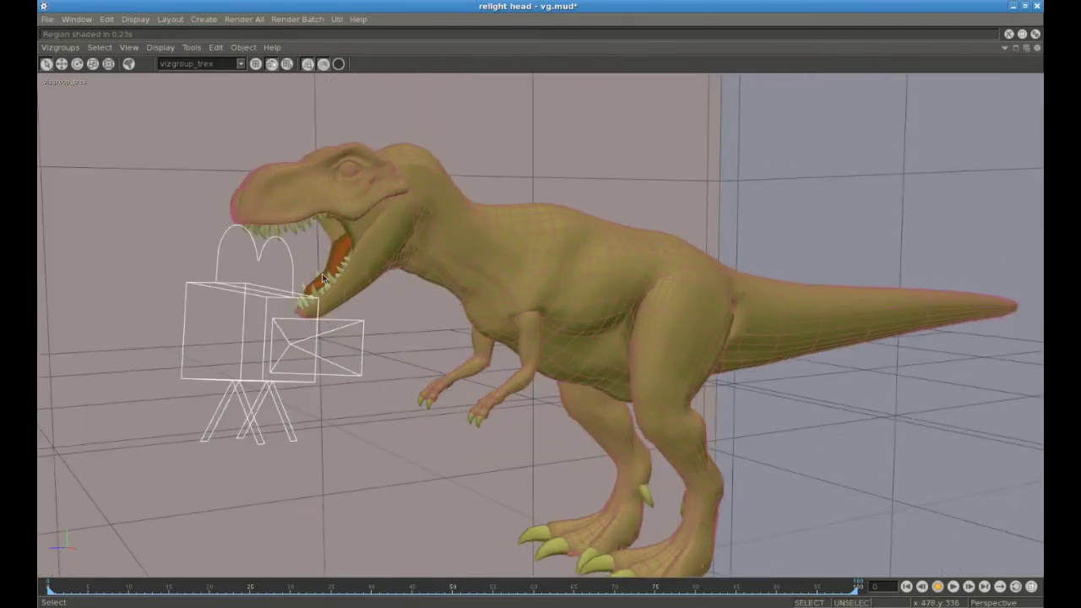
click(332, 282)
click(340, 247)
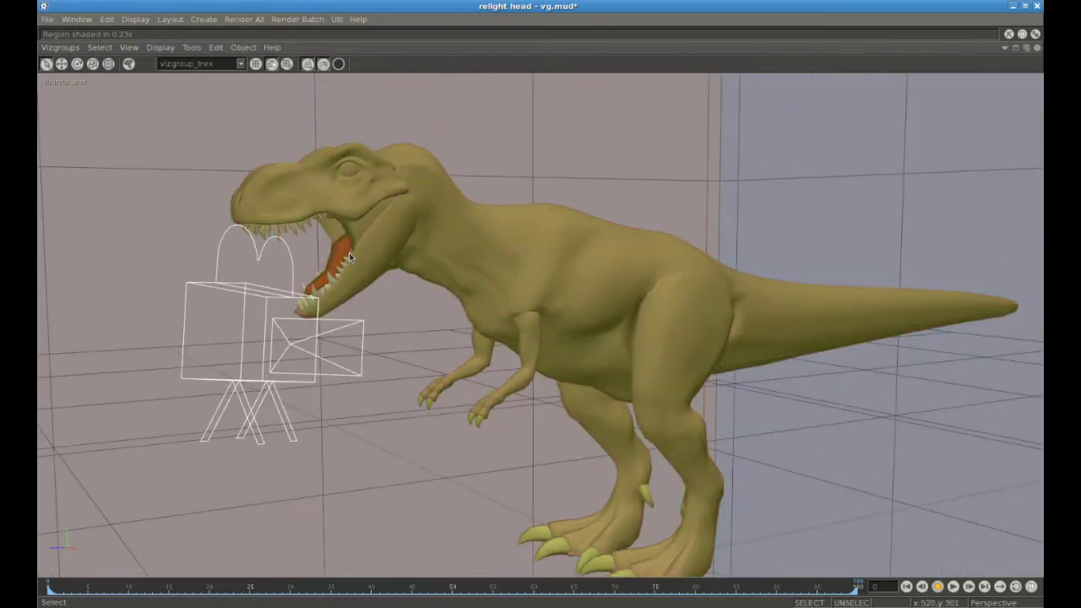
click(1015, 48)
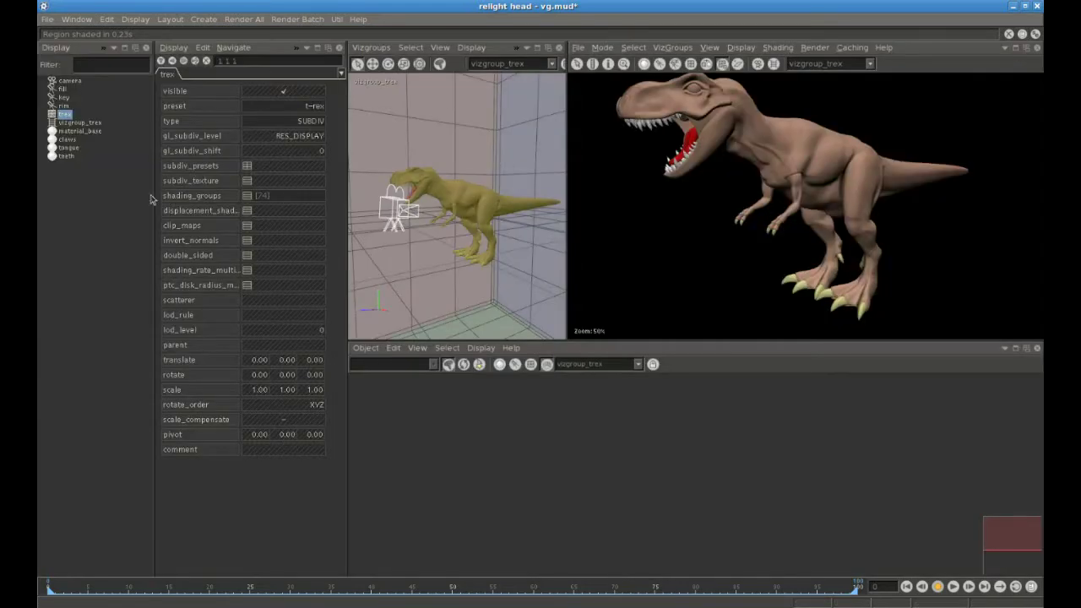
Open the trex object's shading_groups in the Shading Group Editor, look through the whole list of geometry groups, and close it
click(272, 199)
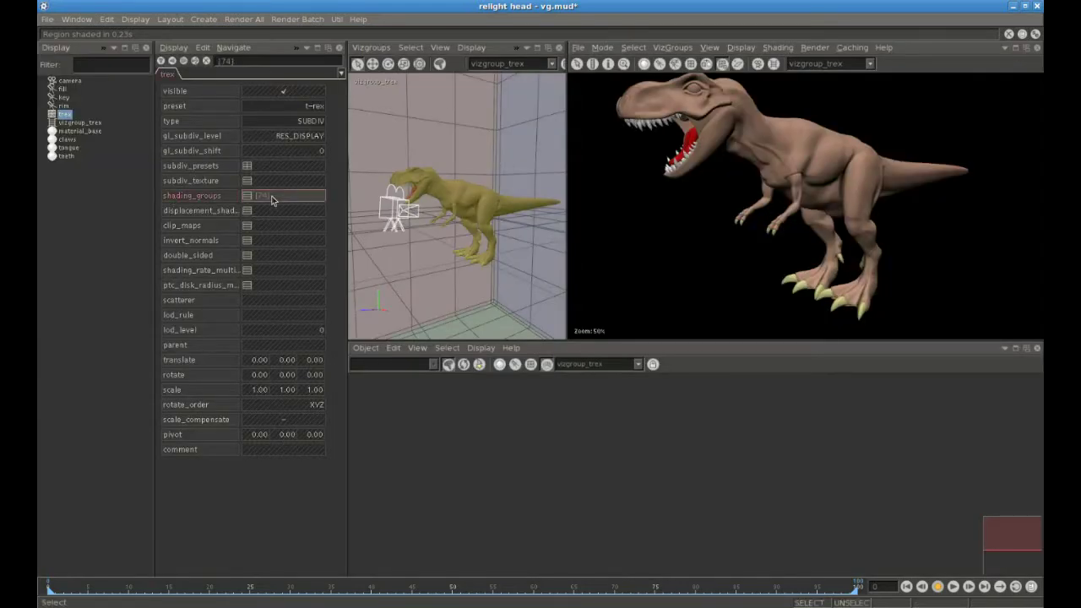
double_click(272, 200)
drag(141, 247, 189, 372)
mouse_move(257, 197)
mouse_down()
mouse_move(193, 45)
mouse_move(204, 55)
mouse_up()
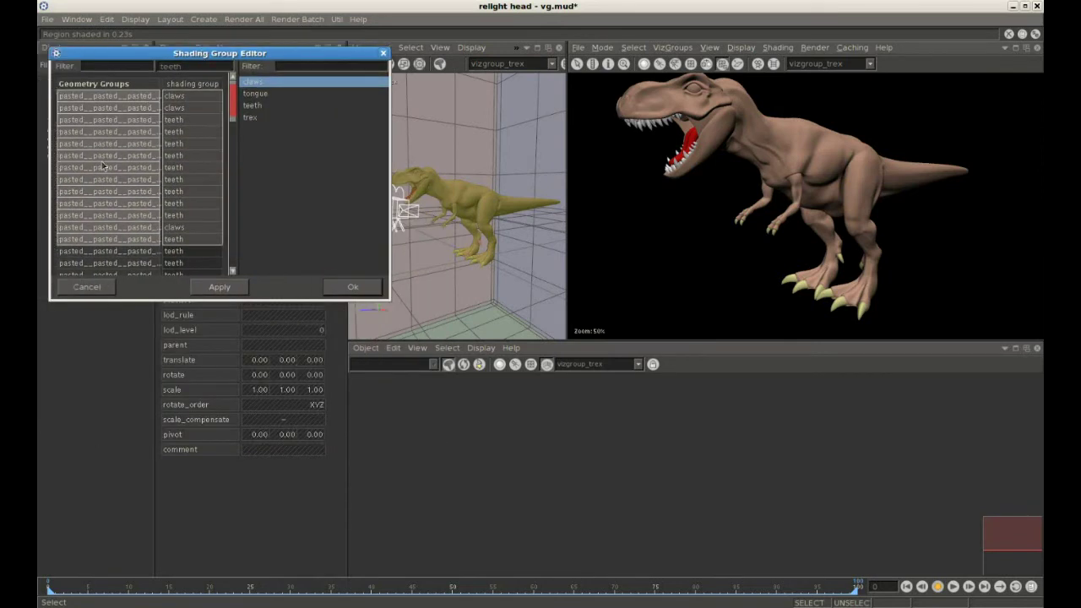
scroll(135, 169, down, 5)
drag(146, 589, 154, 542)
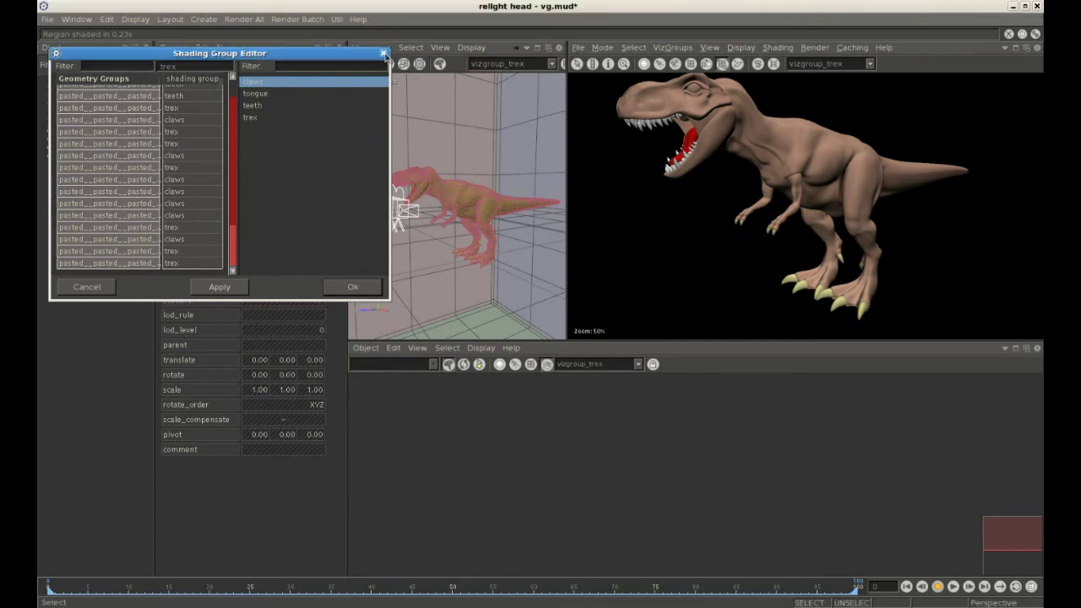
click(383, 53)
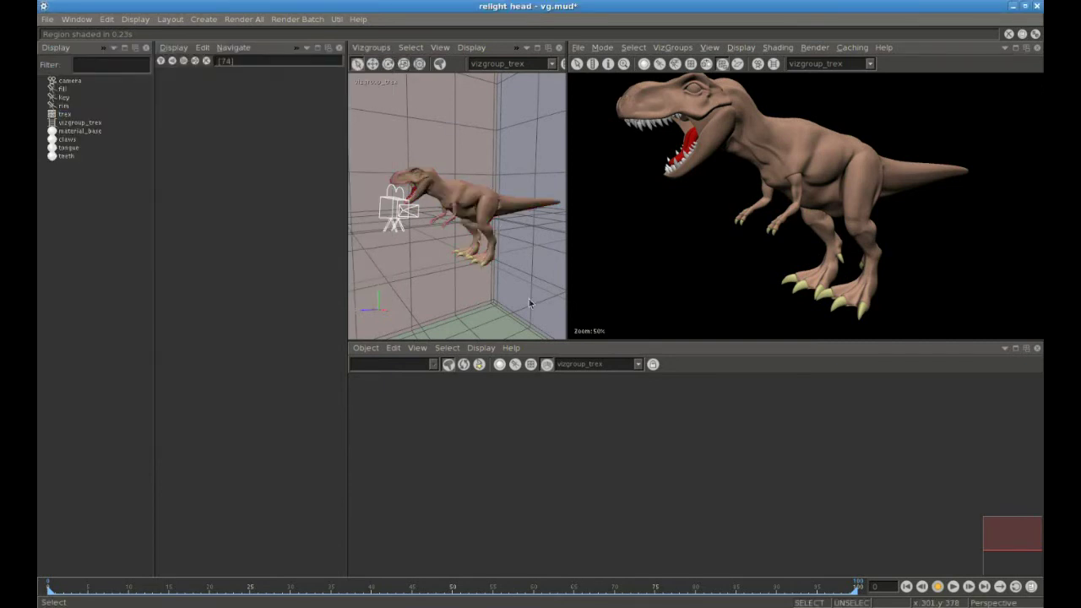
Switch the pane below the 3D view to the Vizgroup Editor, list all shading groups in one table, and widen the vizgroup_trex column
click(1005, 348)
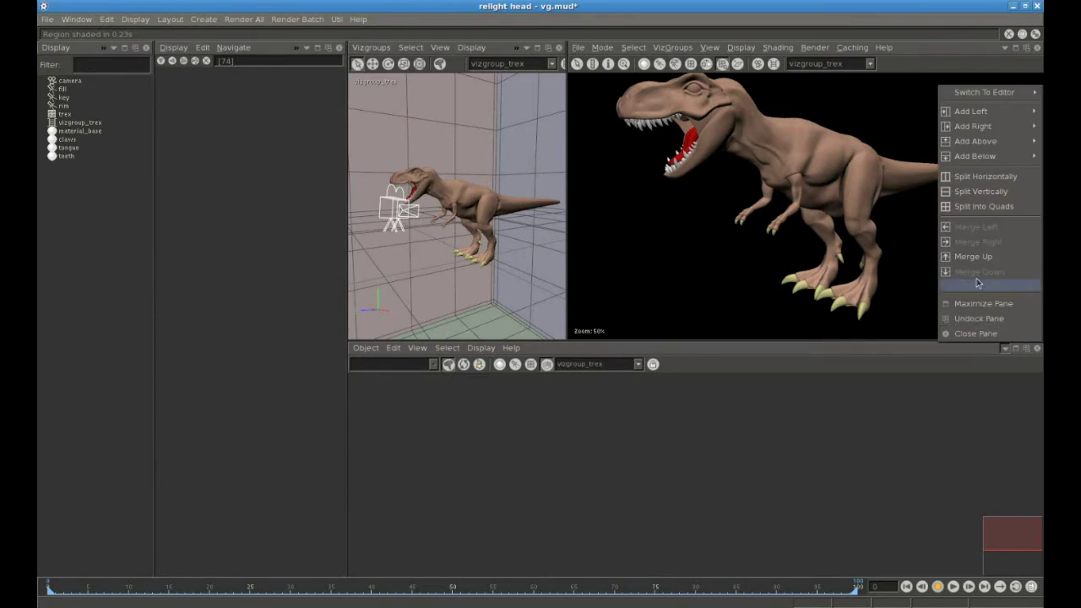
mouse_move(980, 92)
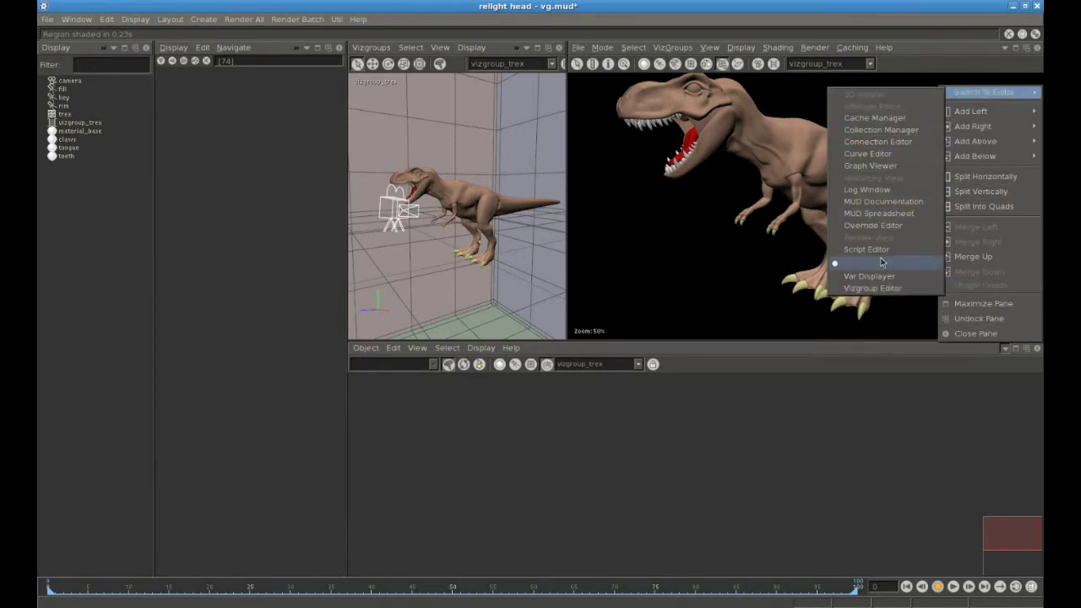
click(875, 290)
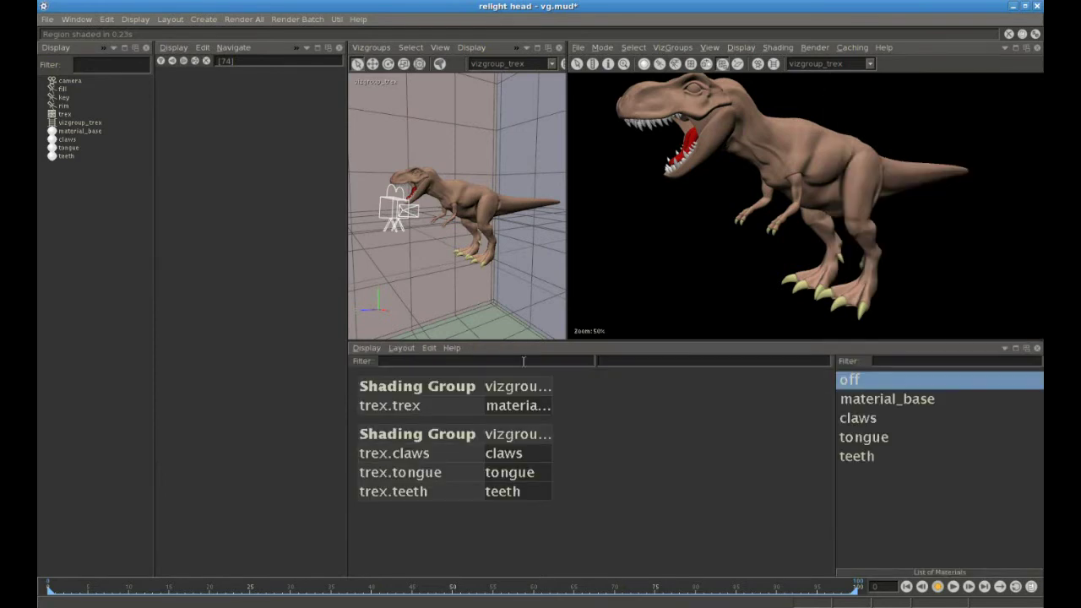
click(401, 348)
click(414, 411)
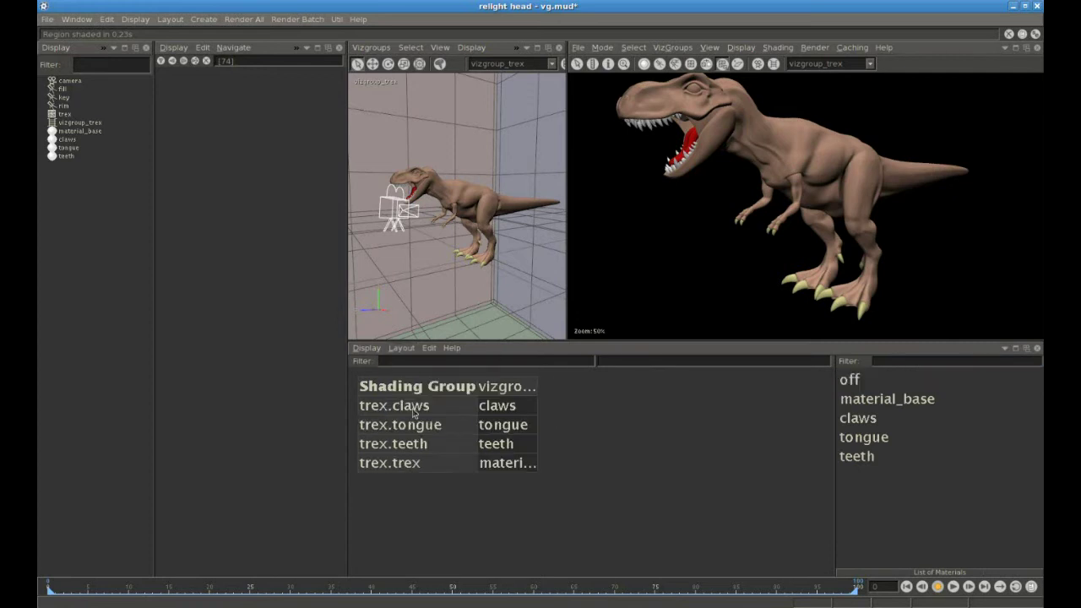
double_click(474, 389)
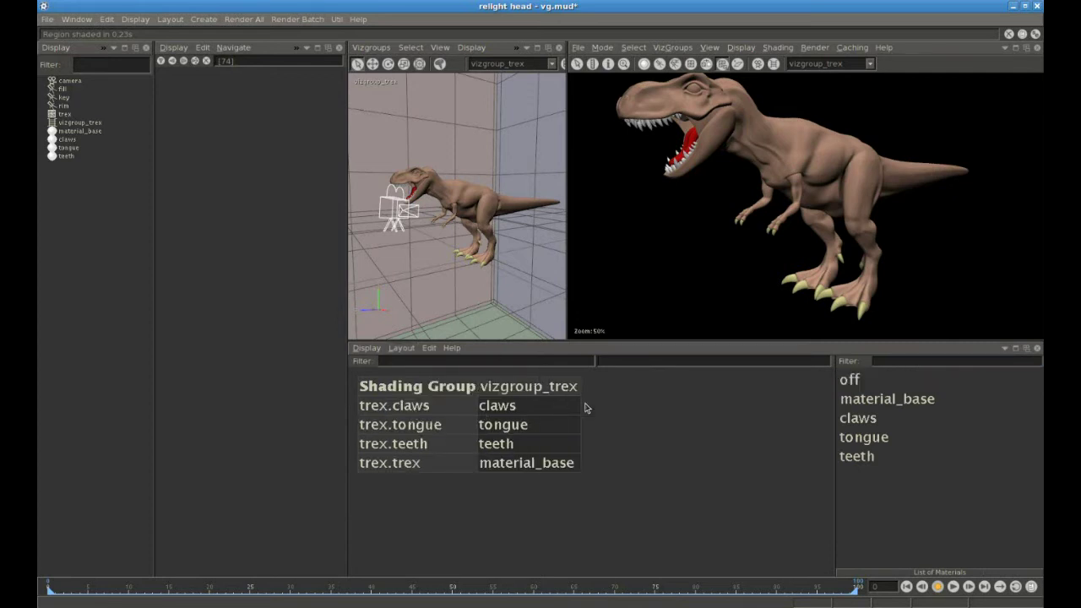
Select the claws, tongue, teeth and trex shading groups and their vizgroup_trex materials in turn to examine the matching model parts
click(415, 413)
click(422, 427)
click(417, 446)
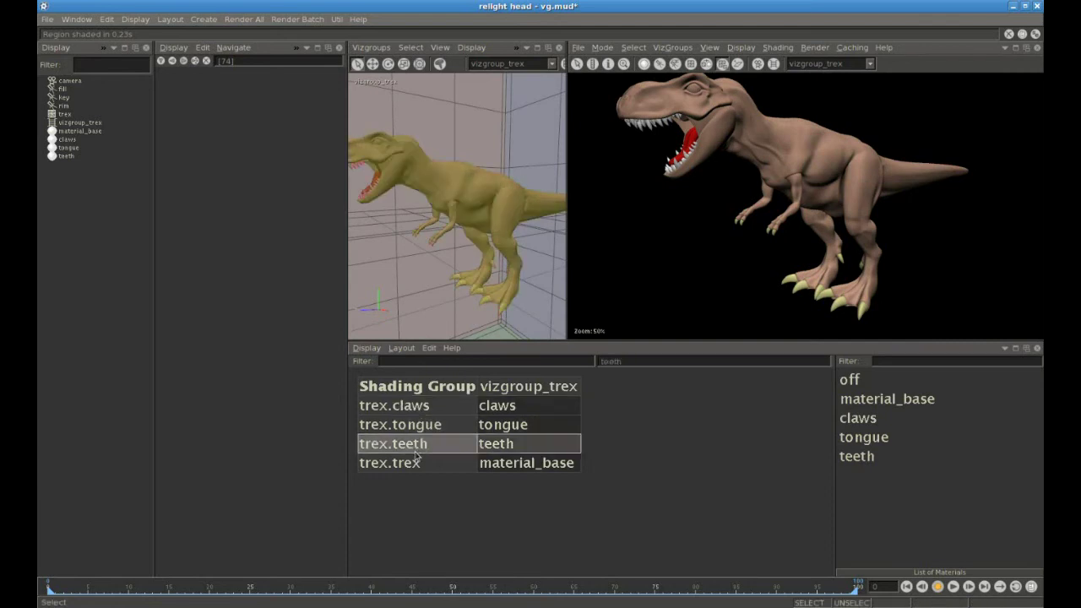
click(411, 464)
click(529, 405)
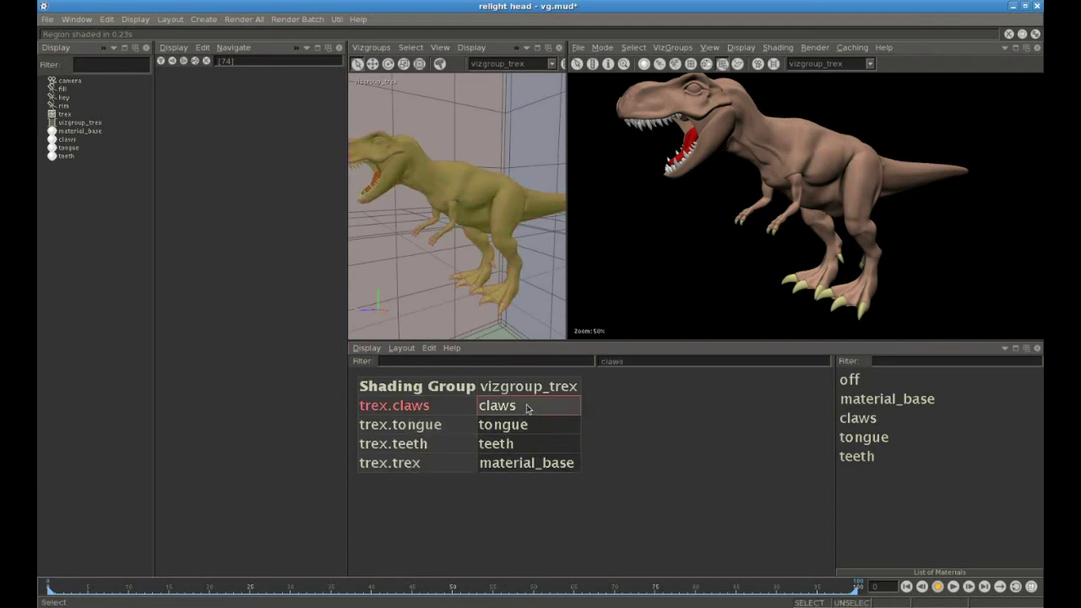
click(529, 425)
click(529, 444)
click(529, 463)
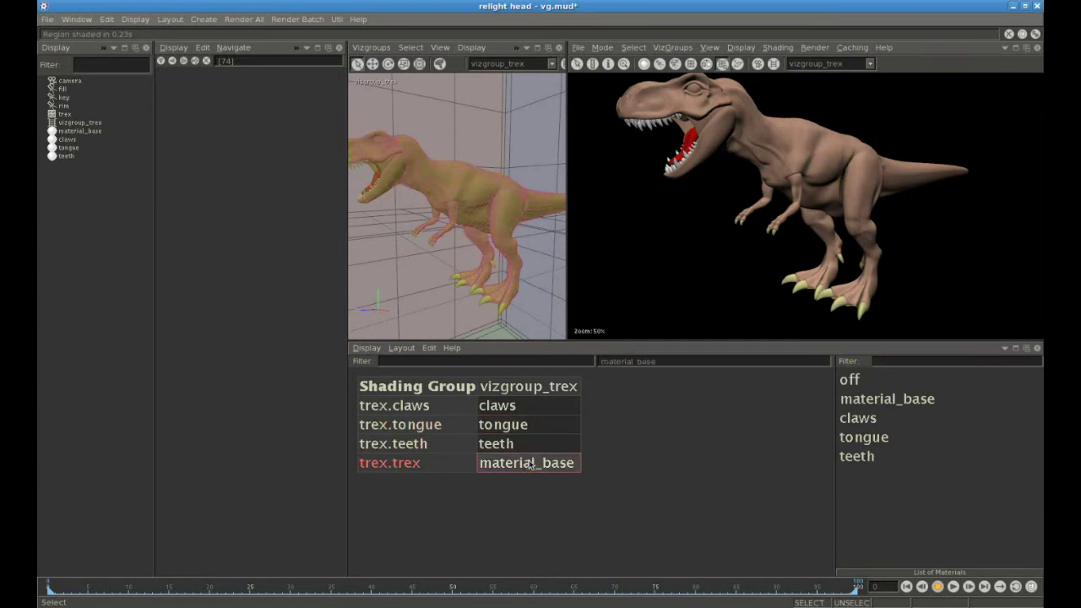
click(617, 454)
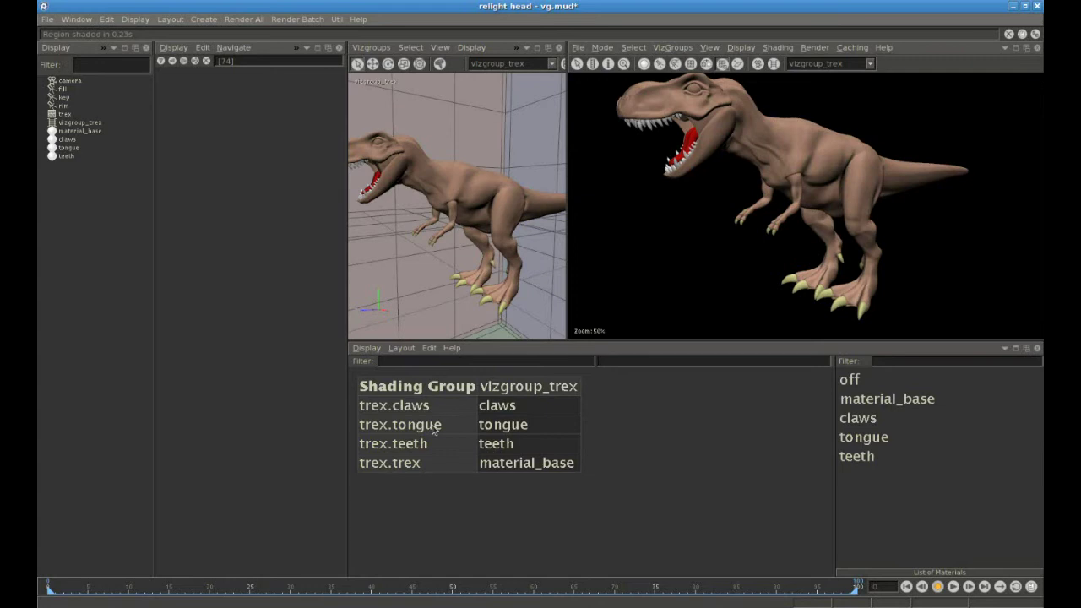
Try the tongue material and off on trex.claws in vizgroup_trex, and reassign the claws material
click(504, 312)
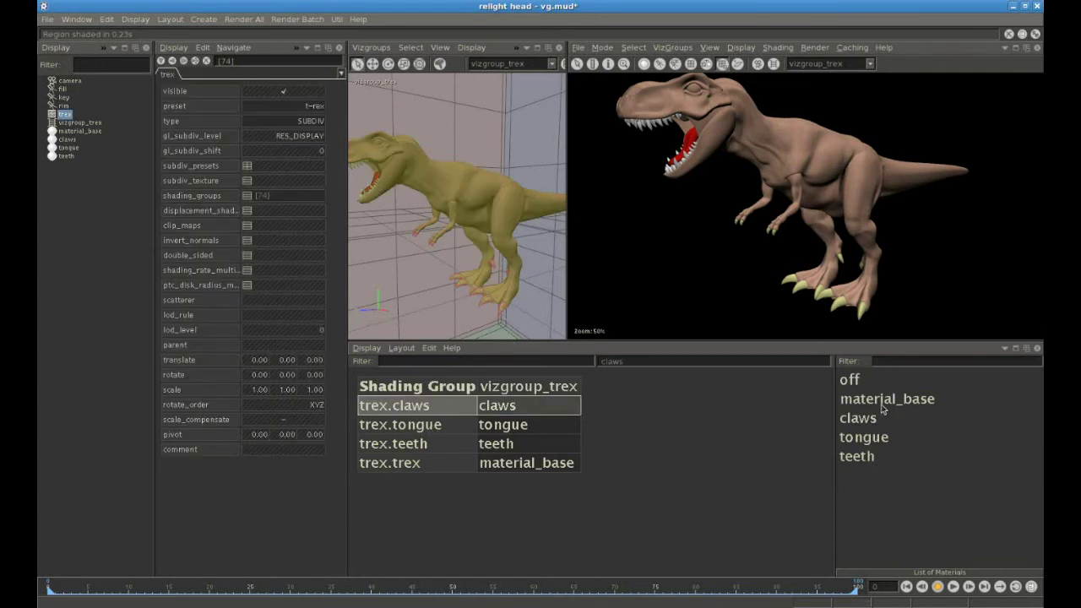
click(866, 443)
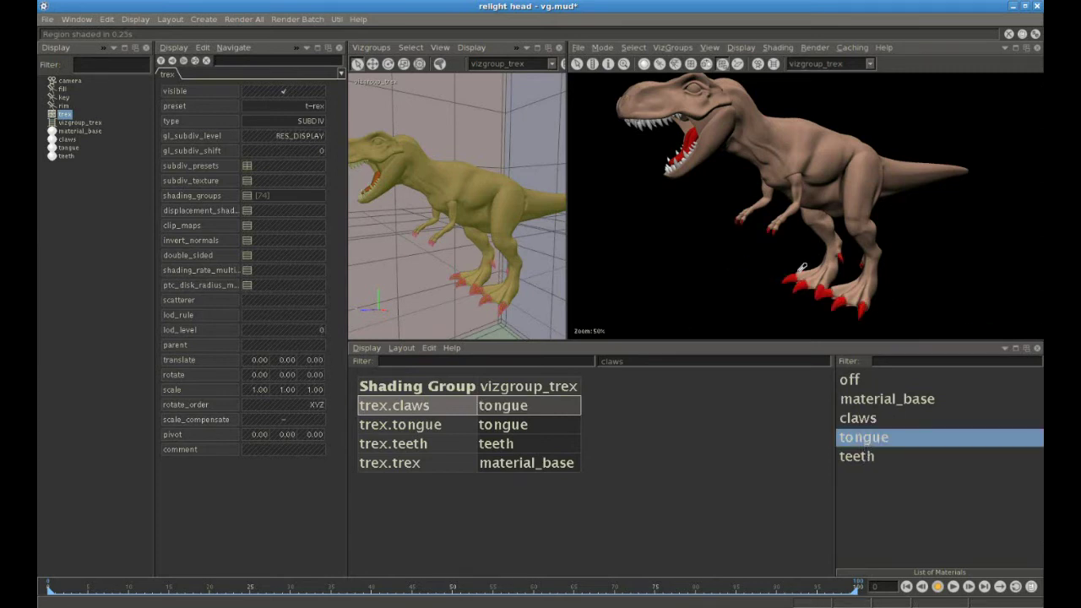
click(850, 381)
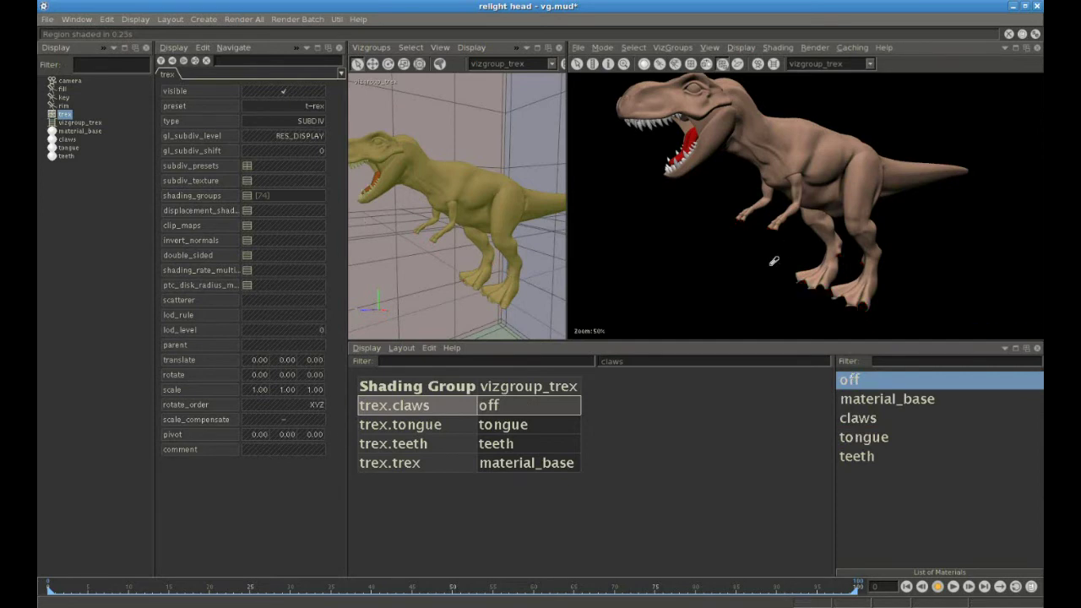
click(857, 421)
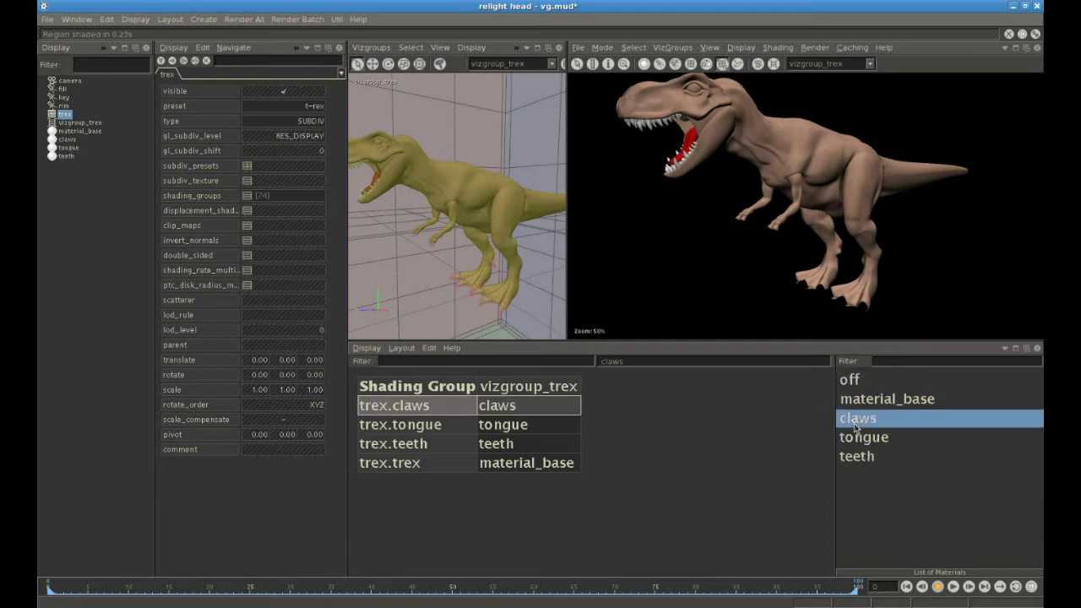
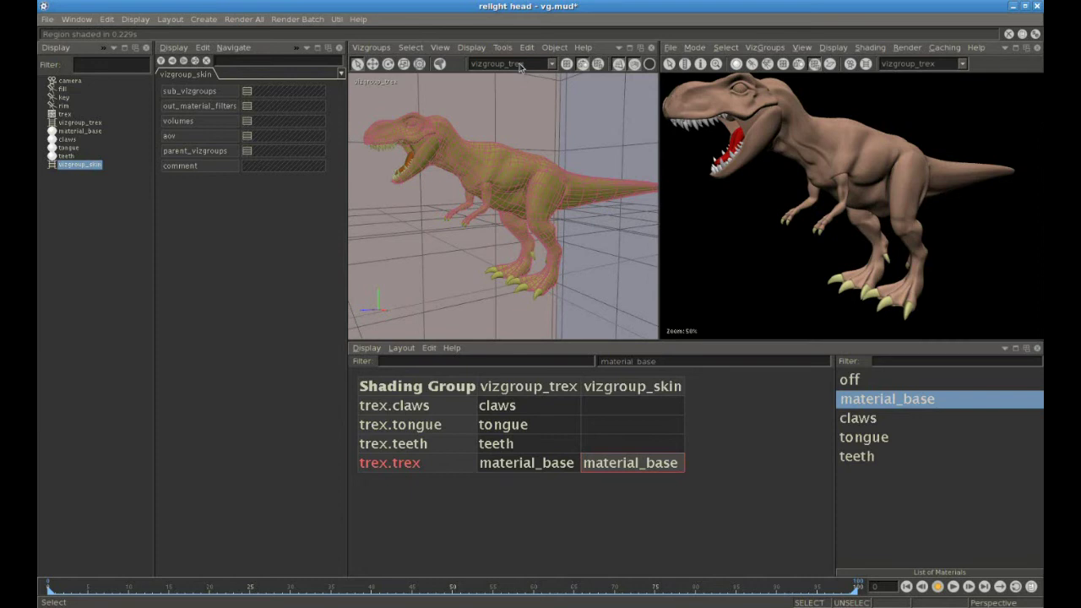
Show vizgroup_skin in the 3D view and remove the material_base assignment of trex.trex from vizgroup_skin
click(516, 107)
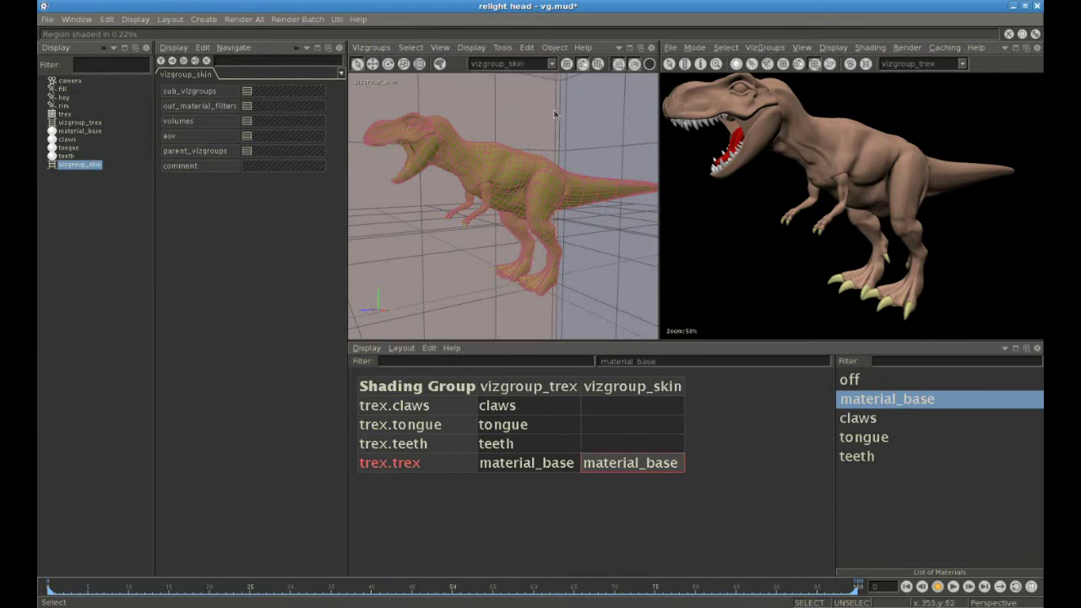
click(586, 265)
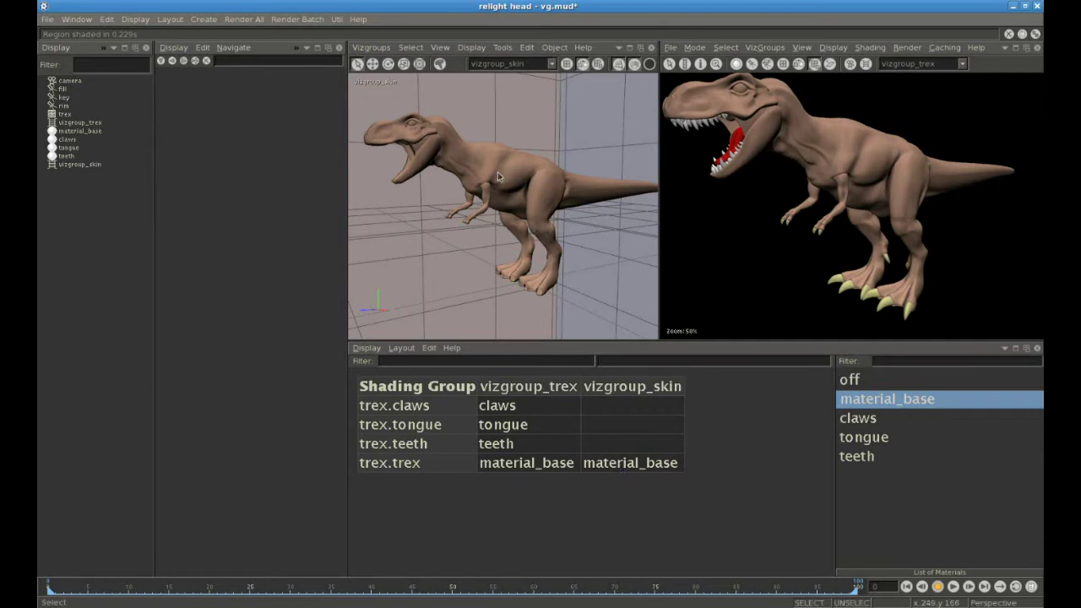
click(636, 466)
key(Delete)
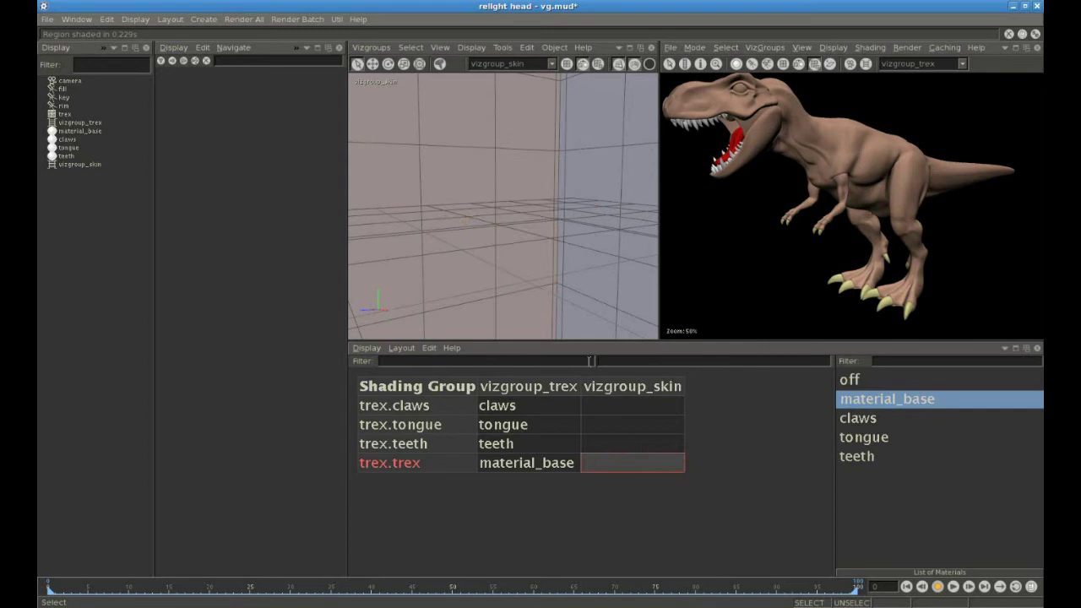
Add vizgroup_trex to the sub_vizgroups of vizgroup_skin
click(91, 164)
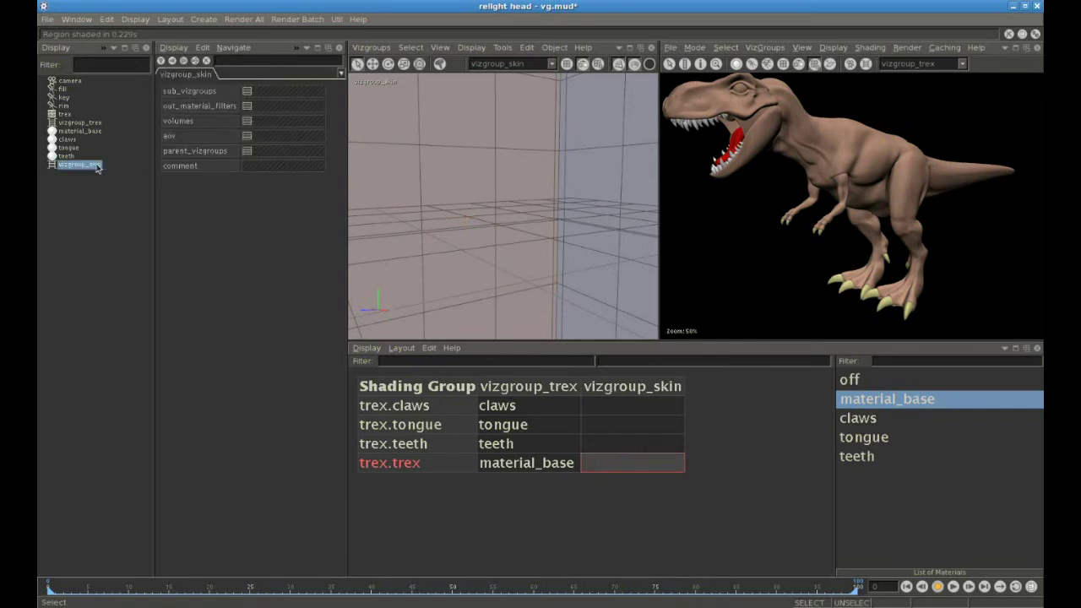
double_click(265, 94)
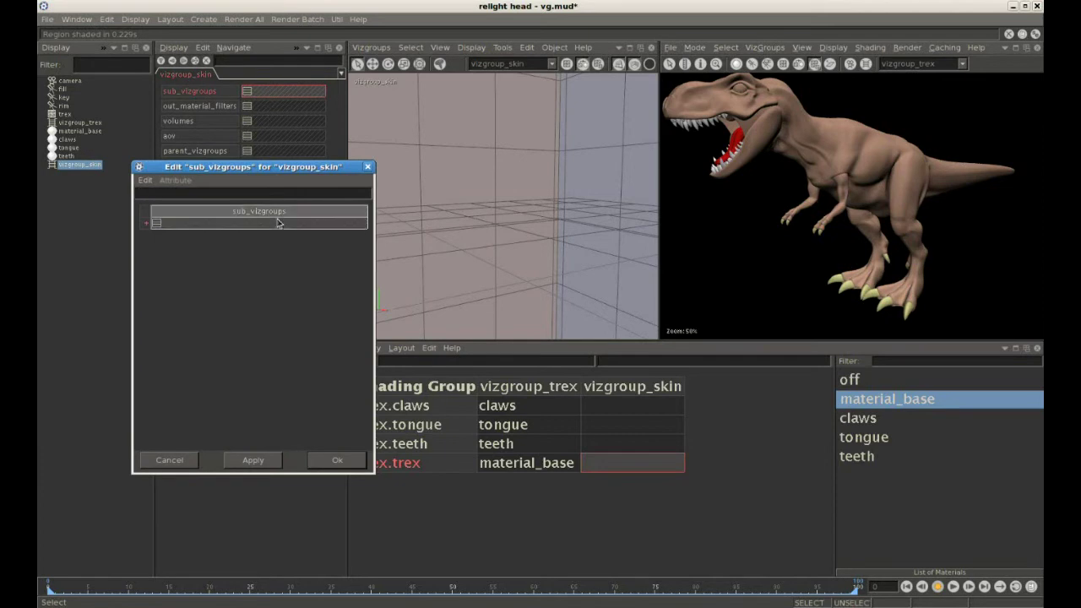
click(263, 224)
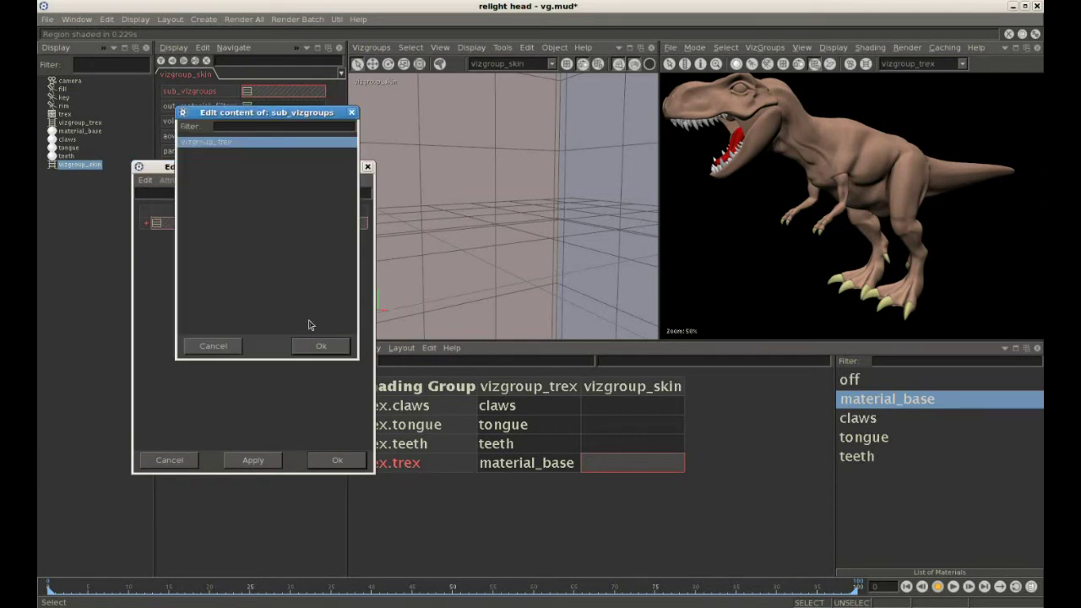
click(321, 345)
click(338, 461)
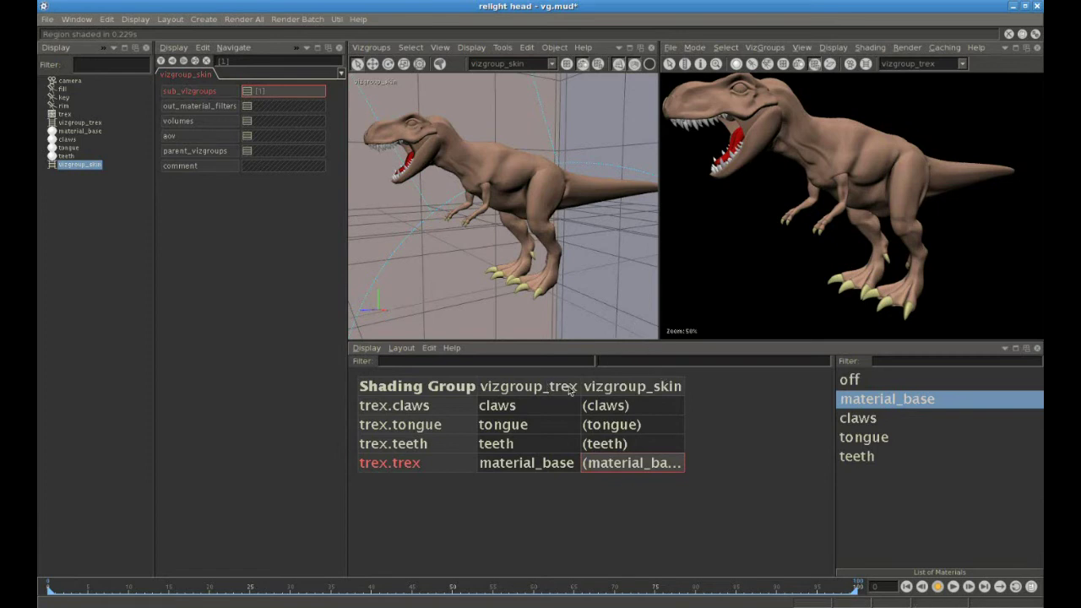
Select the vizgroup_skin and vizgroup_trex columns in turn to compare their material assignments, ending on vizgroup_skin
click(641, 387)
click(524, 387)
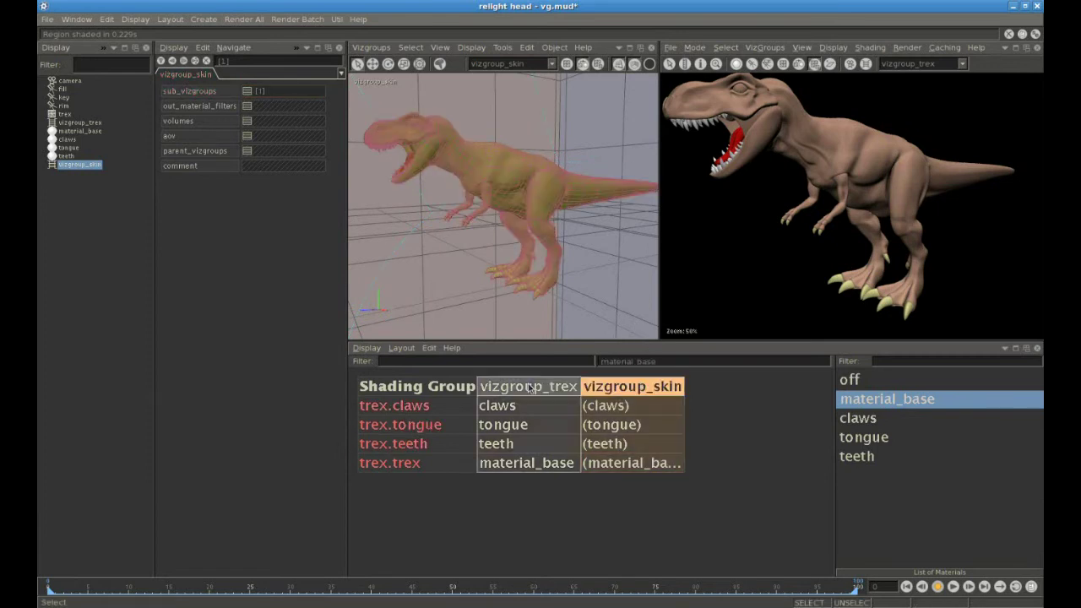
click(731, 455)
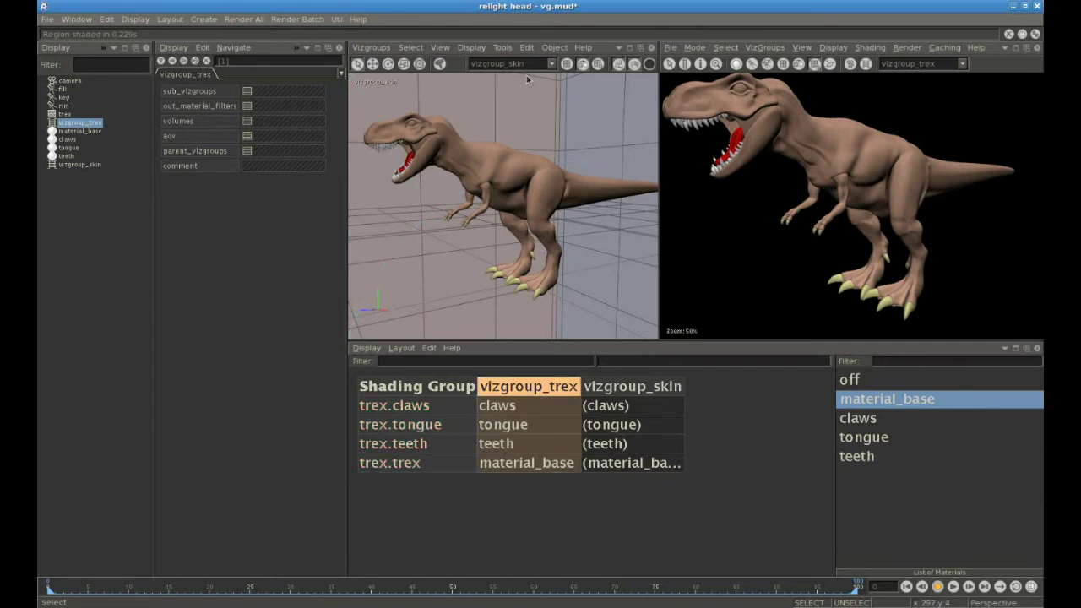
click(622, 390)
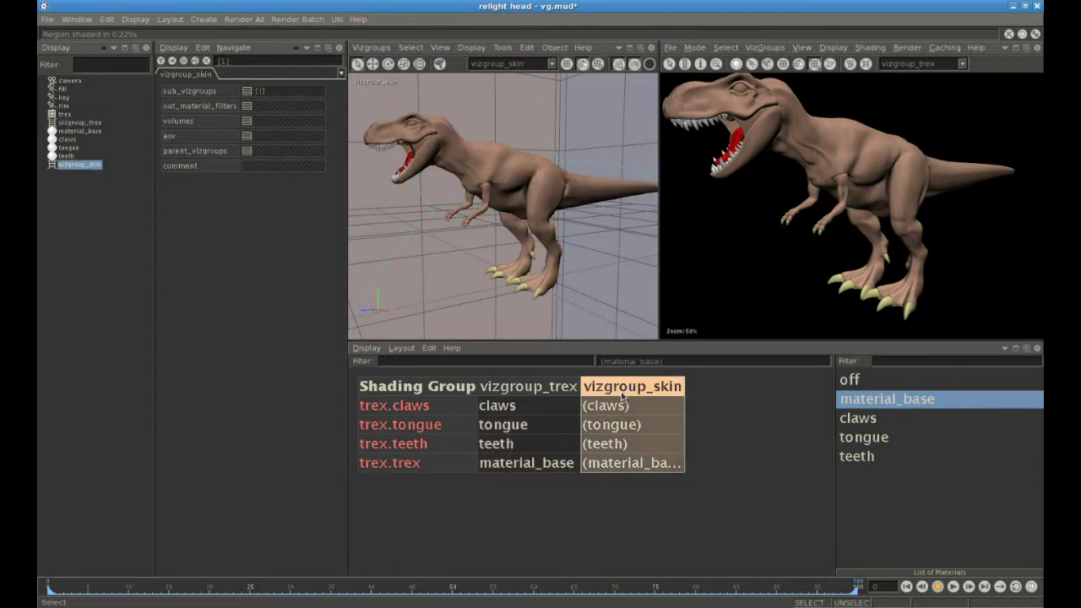
Override the inherited trex.claws material in vizgroup_skin with material_base, and change the override to tongue
click(625, 406)
click(876, 406)
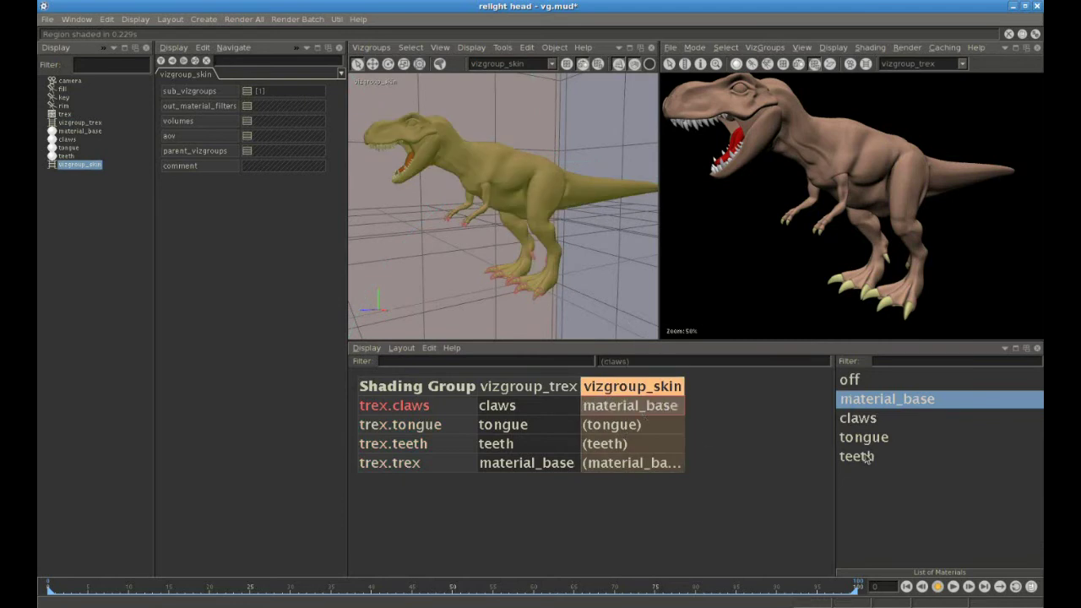
click(864, 439)
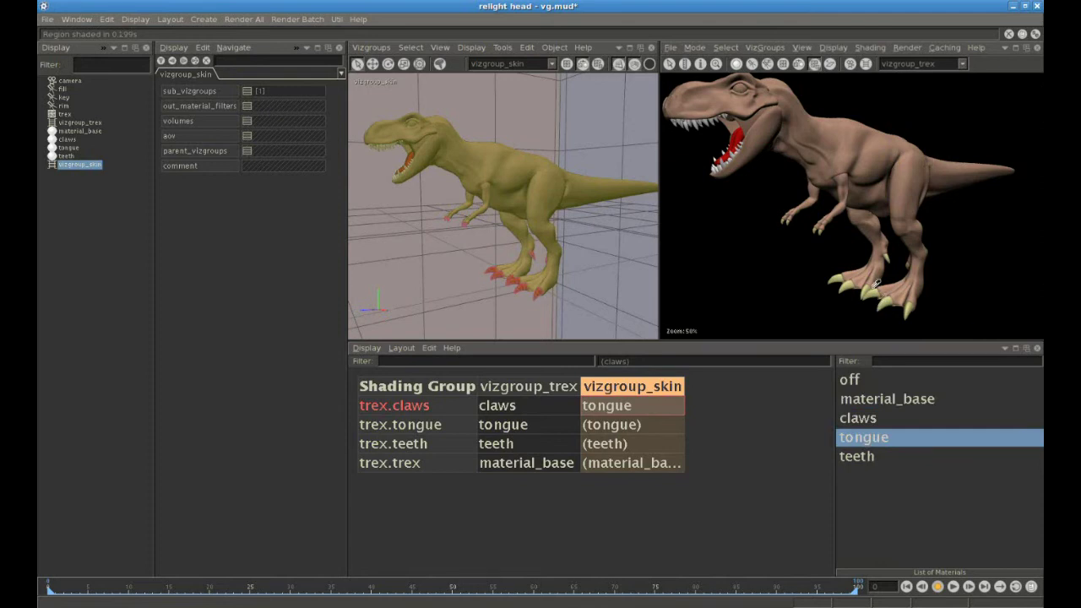
click(736, 412)
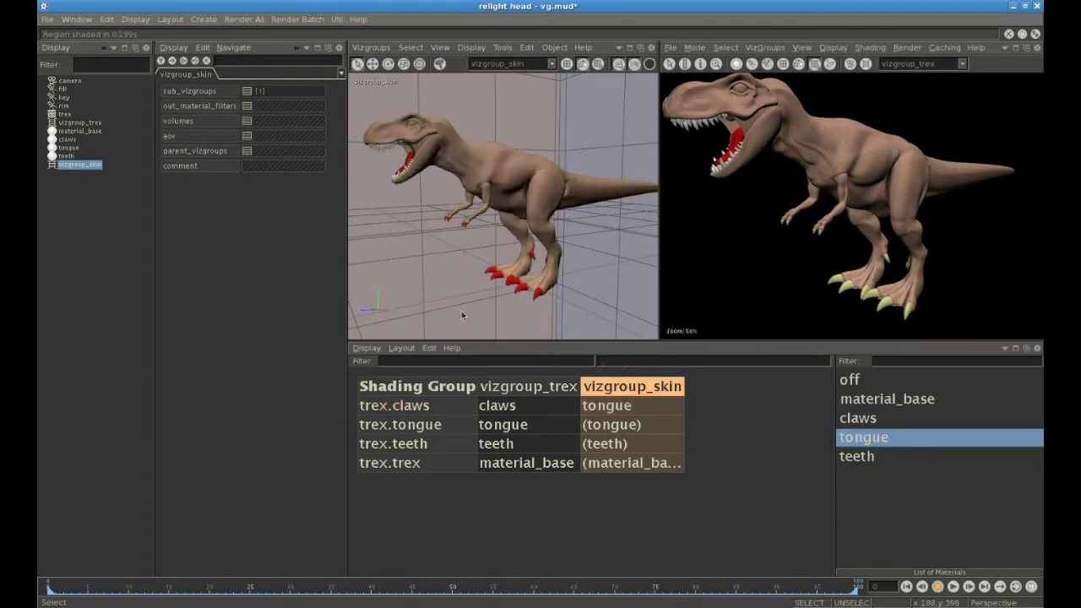
Set trex.claws, trex.tongue and trex.teeth to off in vizgroup_skin and view the skin-only model from another angle
drag(613, 412, 616, 451)
click(851, 381)
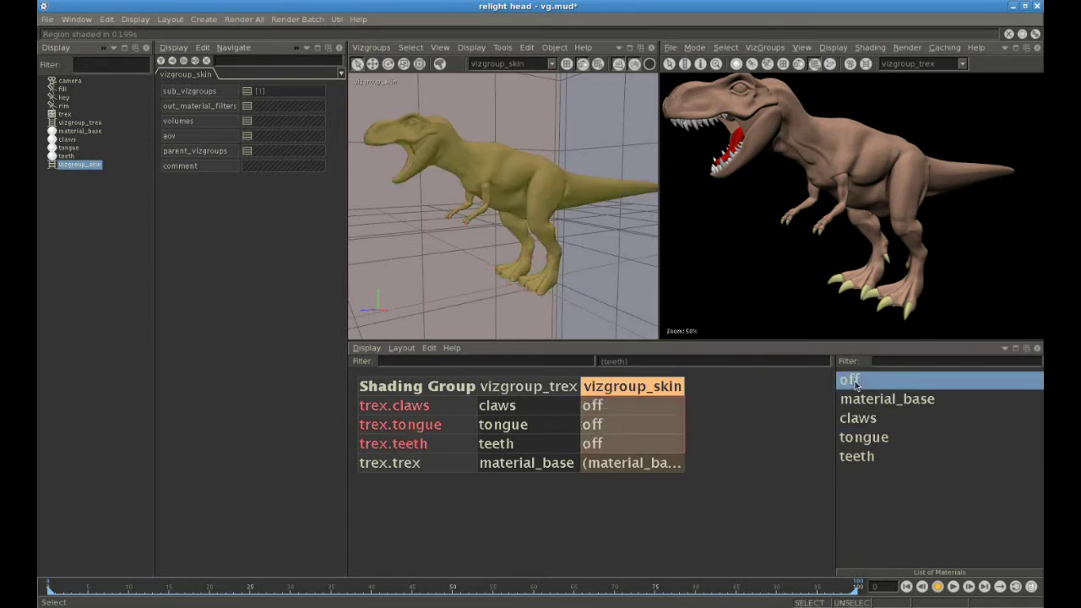
click(601, 268)
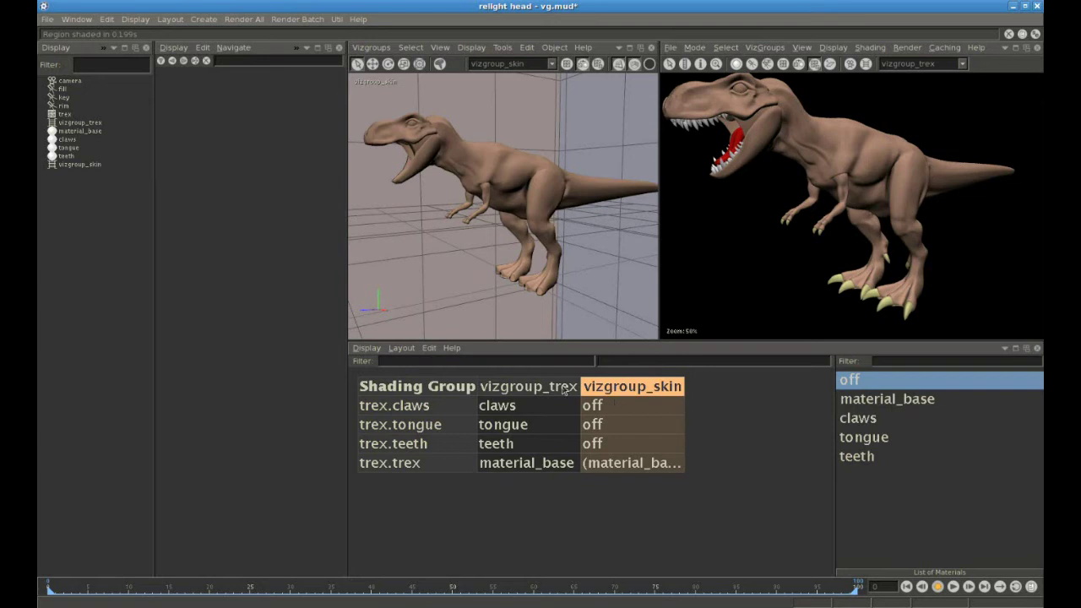
alt+drag(577, 258, 545, 259)
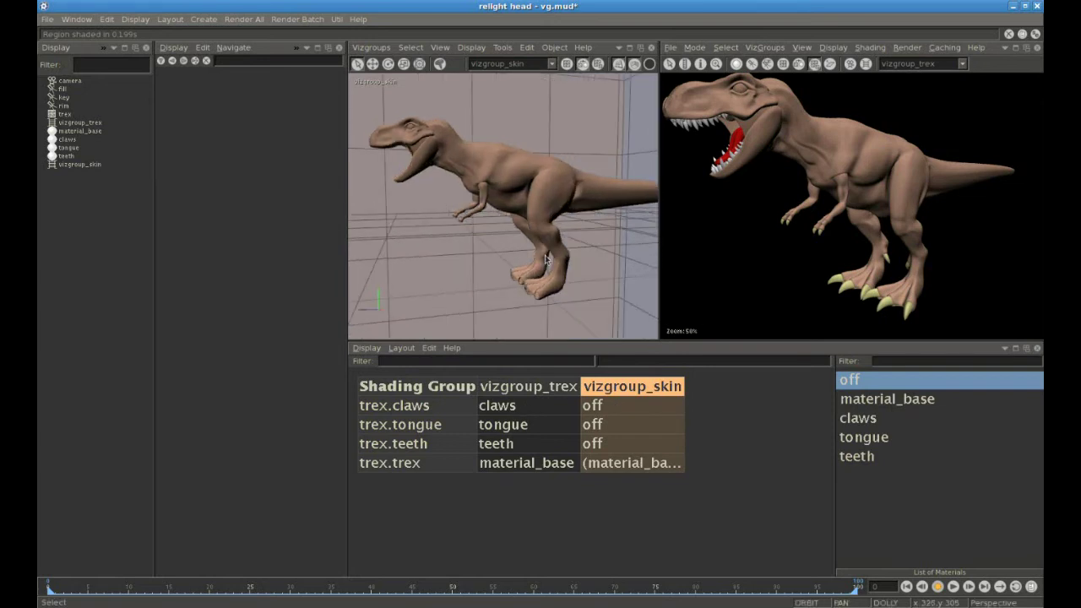
alt+right_drag(546, 259, 429, 245)
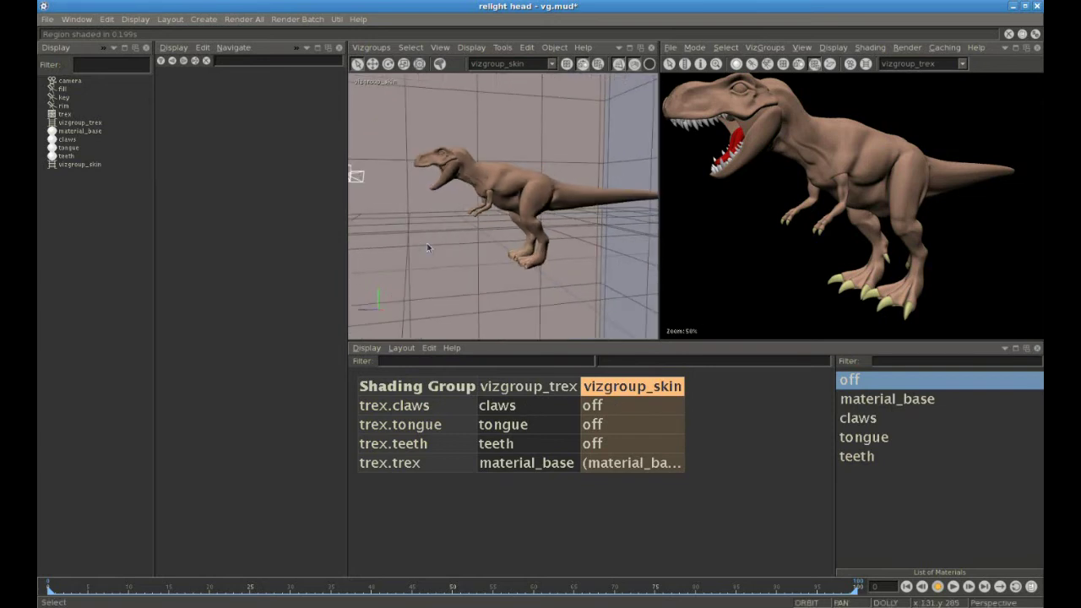
Compute the full render from the camera with the vizgroup set to vizgroup_skin
click(907, 47)
click(894, 155)
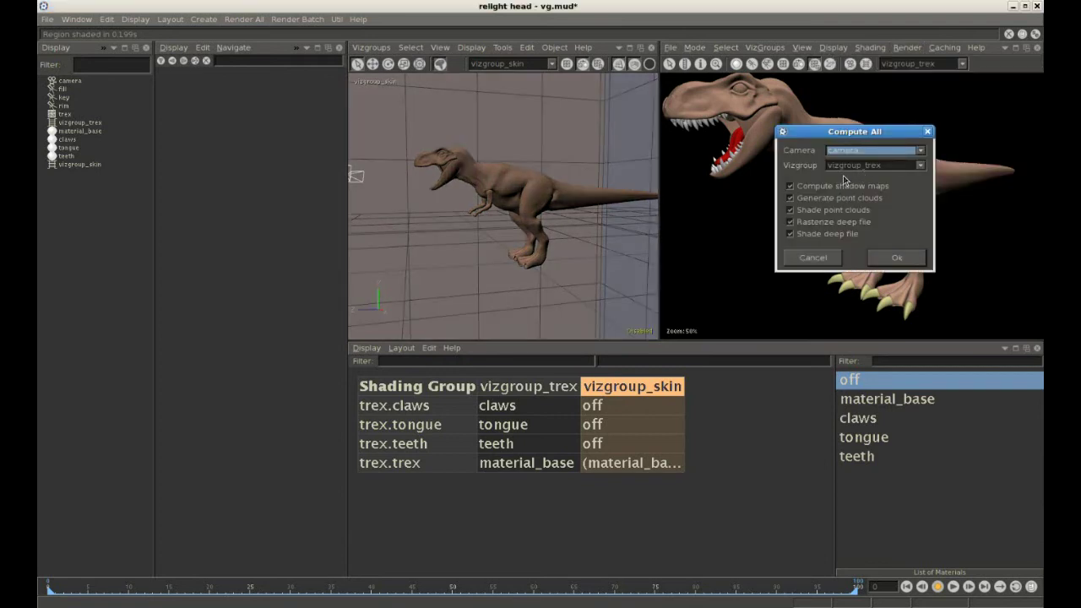
click(845, 165)
click(856, 189)
click(899, 253)
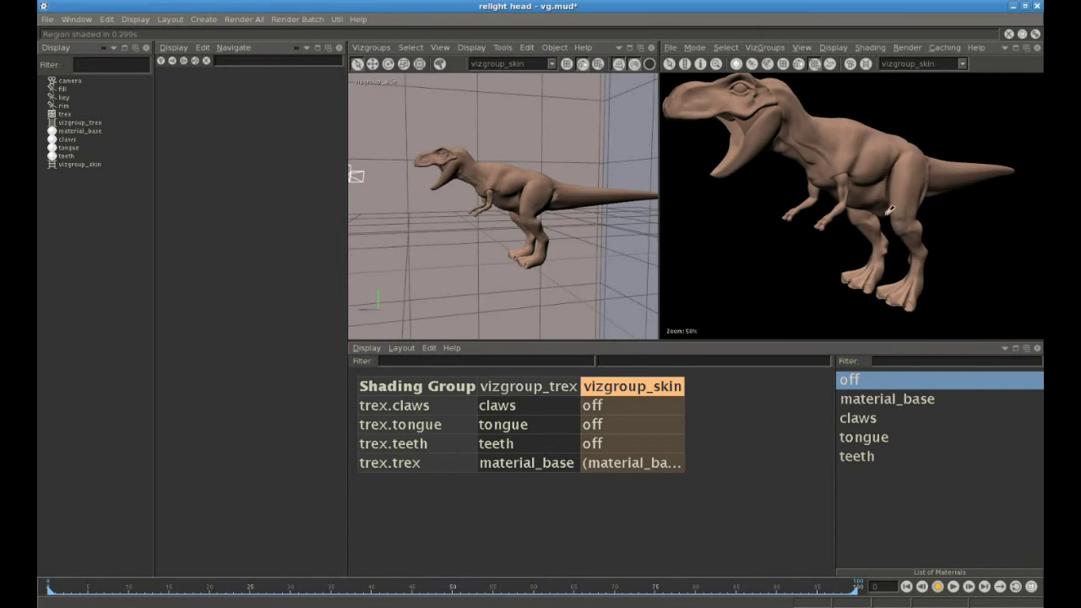
Open the sample scene with the T-rex, teapot and sphere, discarding the current session, and widen the 3D view over the image view
click(47, 19)
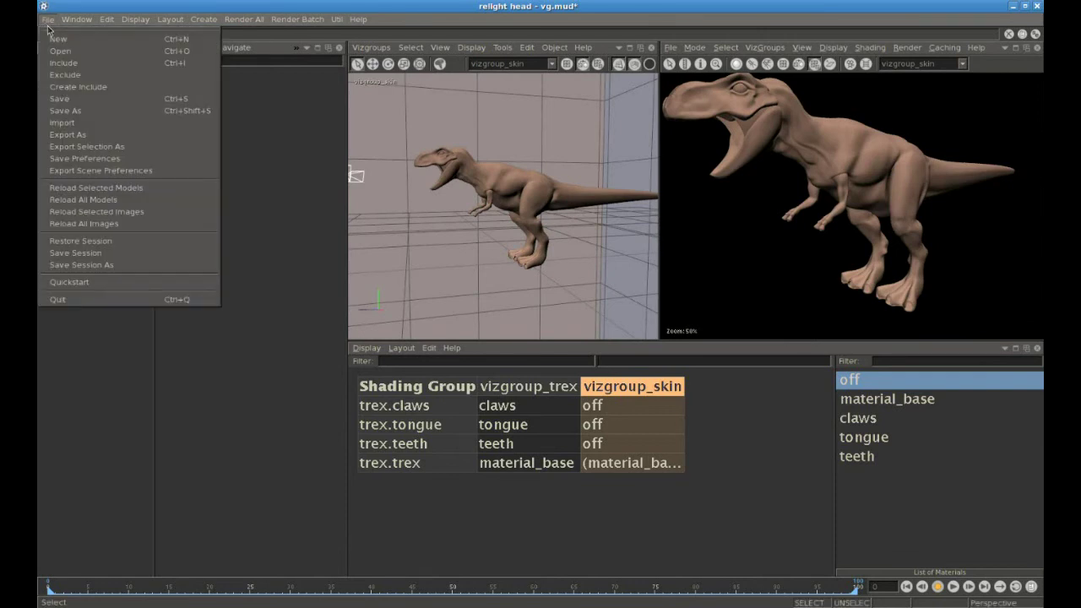
click(126, 289)
double_click(494, 239)
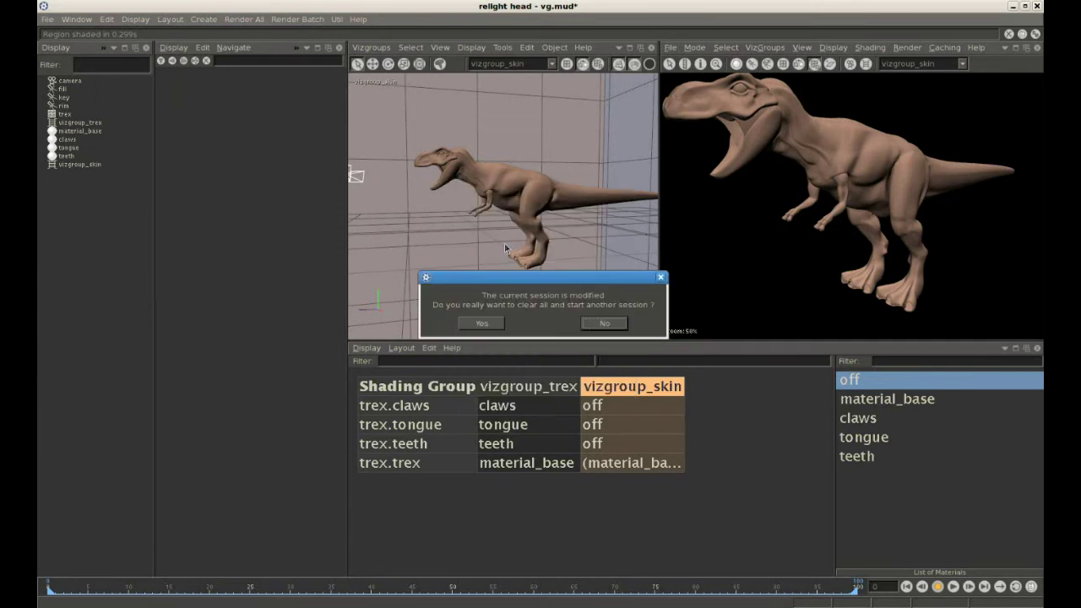
click(475, 325)
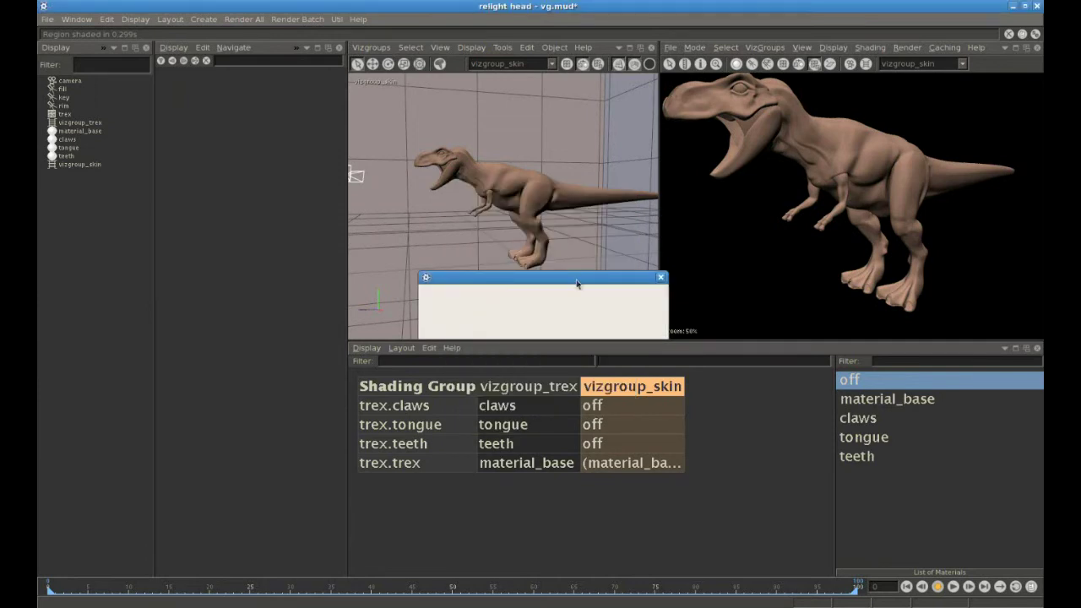
drag(660, 189, 1041, 221)
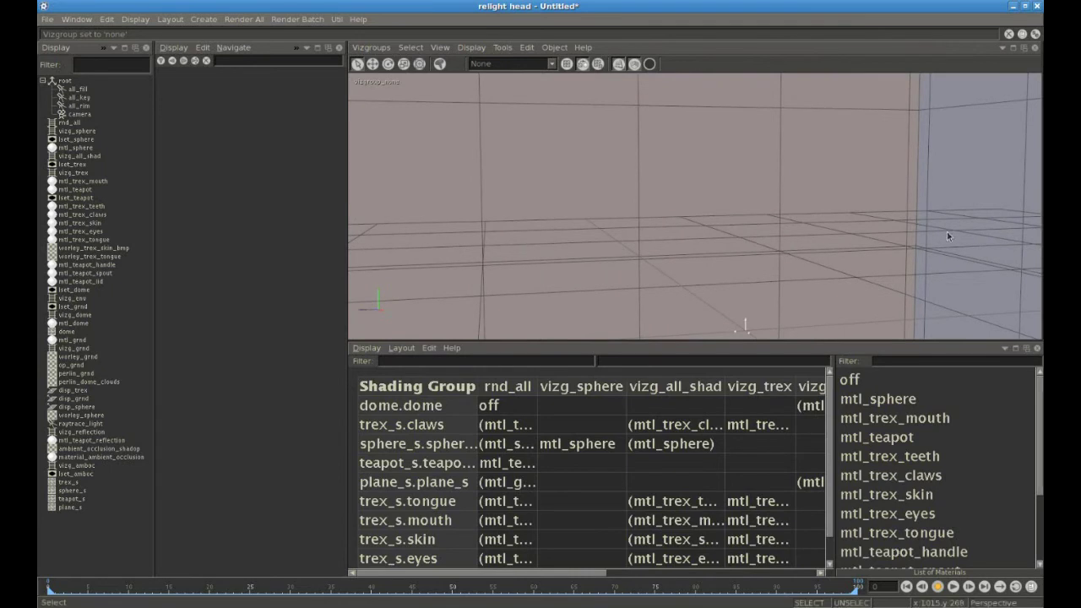
Show the rnd_all vizgroup in the 3D view and frame the whole scene
click(529, 64)
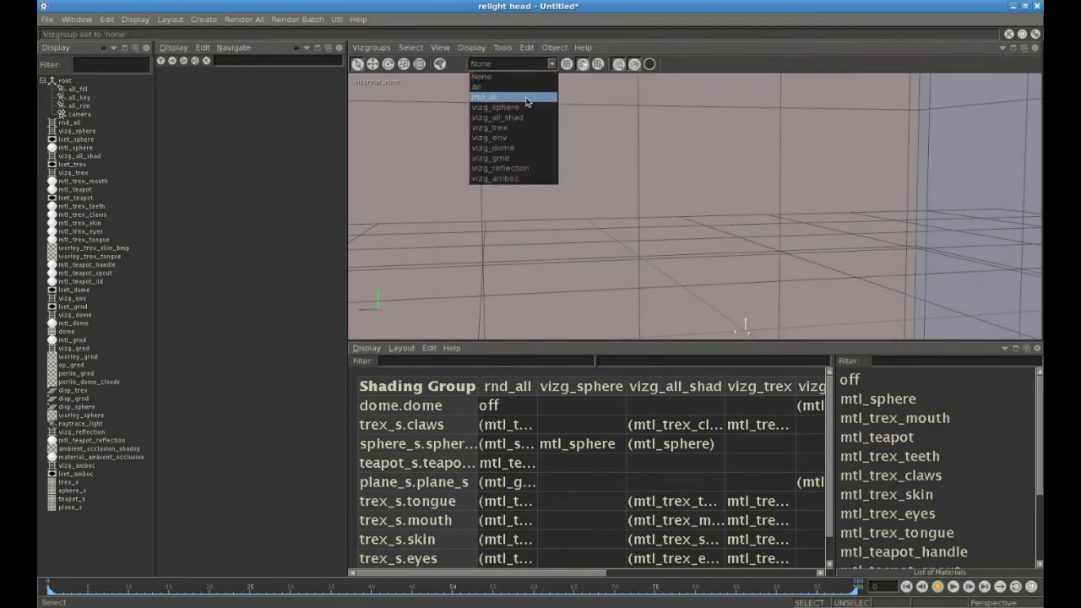
click(528, 100)
alt+drag(760, 202, 558, 195)
alt+right_drag(559, 194, 355, 148)
alt+drag(566, 166, 642, 154)
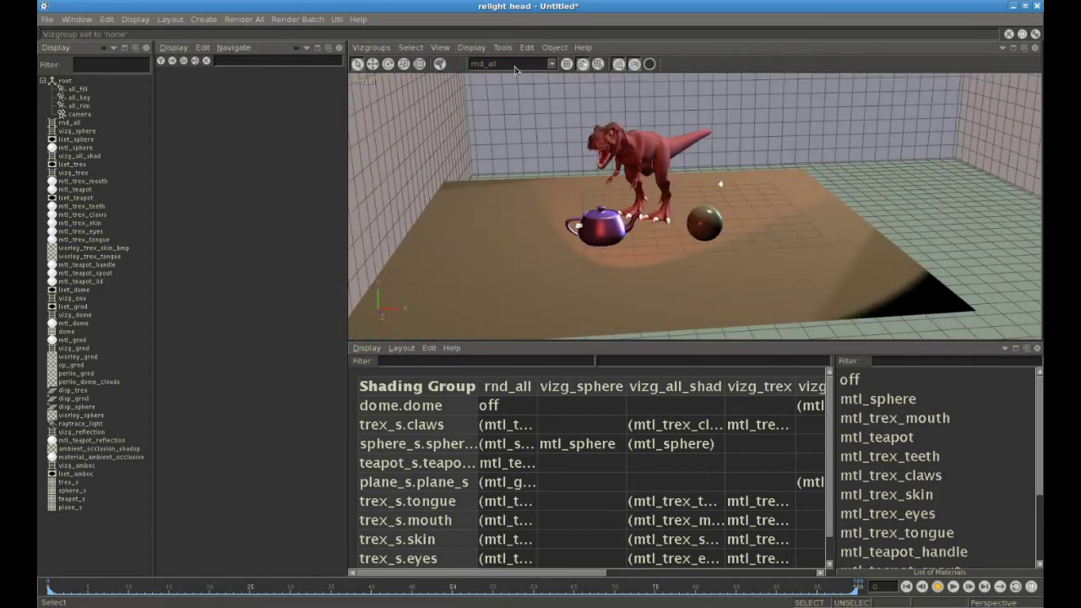
Display vizg_sphere, vizg_trex, vizg_grnd, vizg_dome and vizg_all_shad in turn in the 3D view to compare which objects each contains
click(516, 70)
click(511, 108)
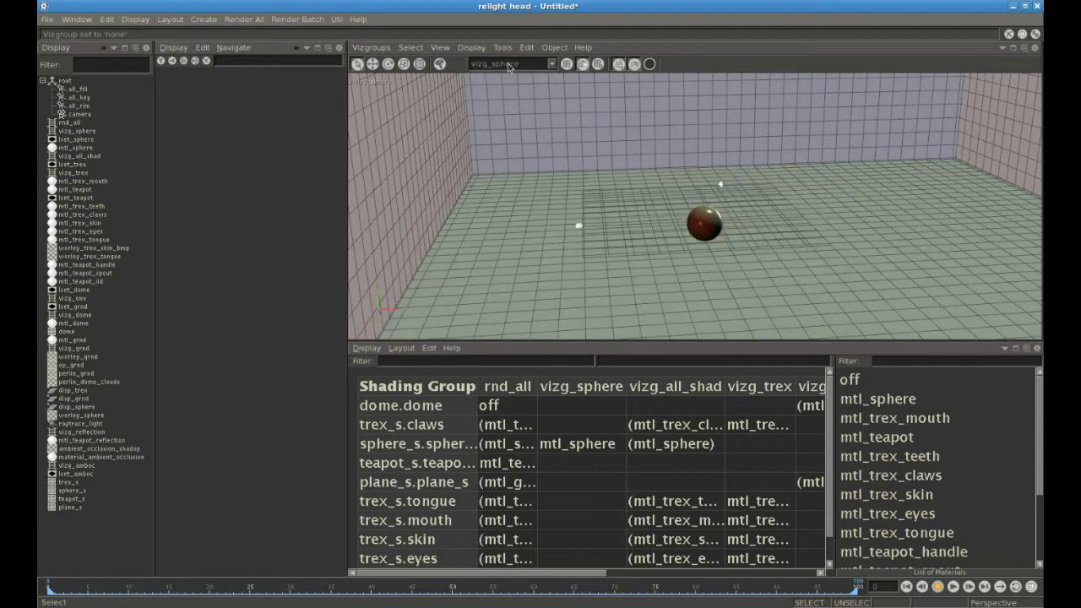
click(510, 66)
click(511, 129)
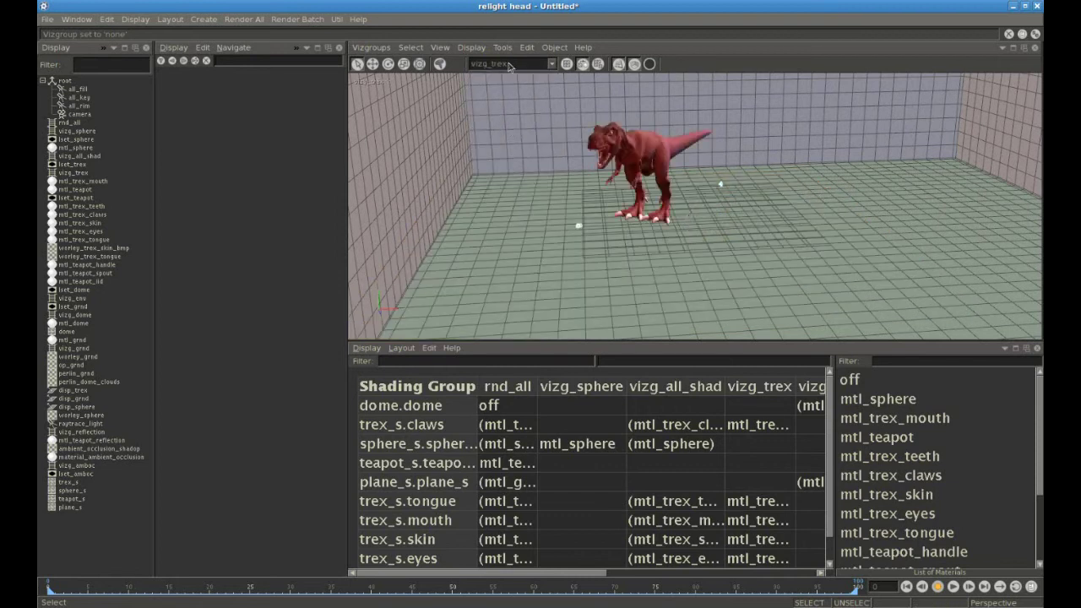
click(510, 66)
click(517, 160)
click(511, 67)
click(511, 149)
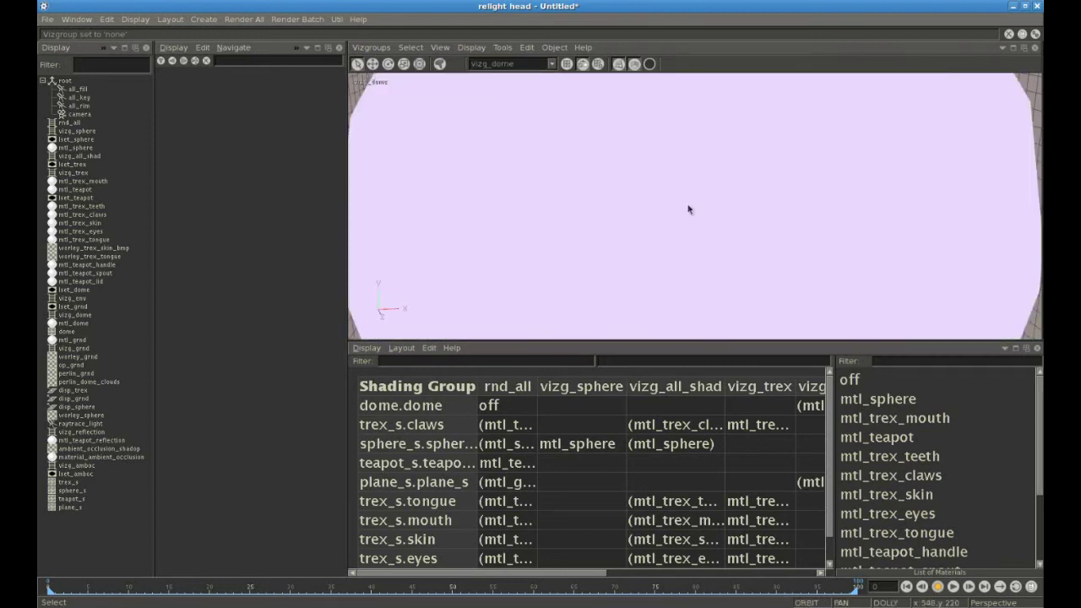
alt+right_drag(689, 209, 524, 201)
alt+drag(604, 199, 625, 192)
click(529, 67)
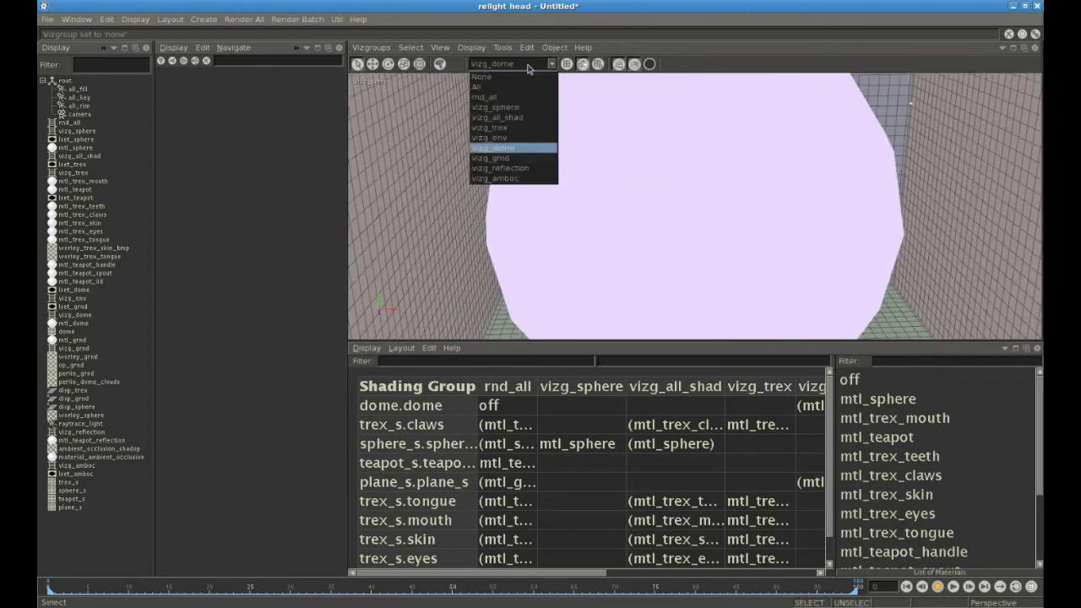
click(498, 118)
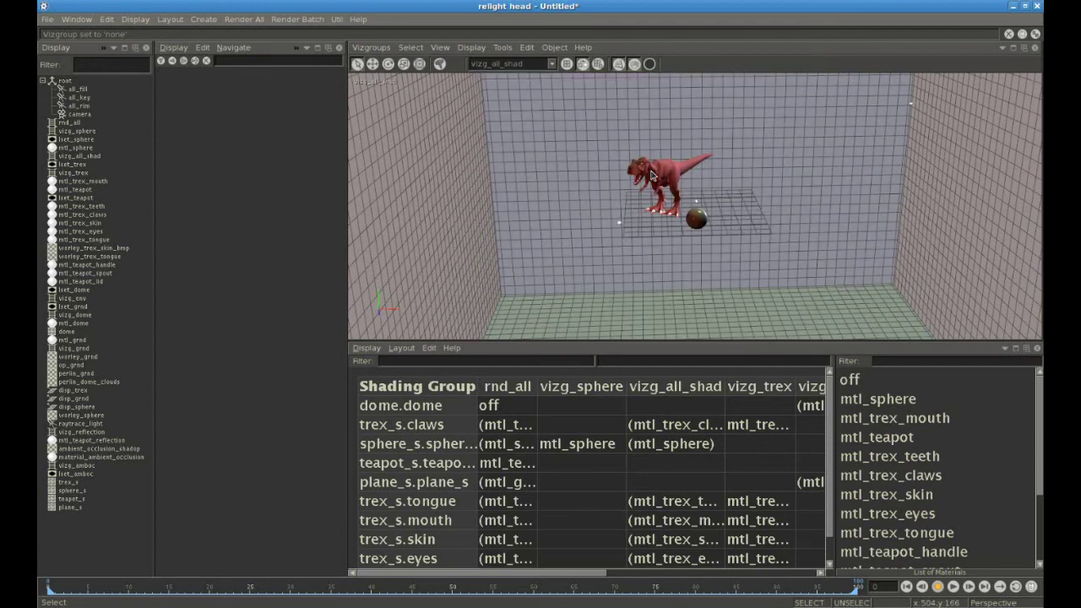
Switch the 3D view back to rnd_all and frame the objects more closely
click(515, 66)
click(511, 94)
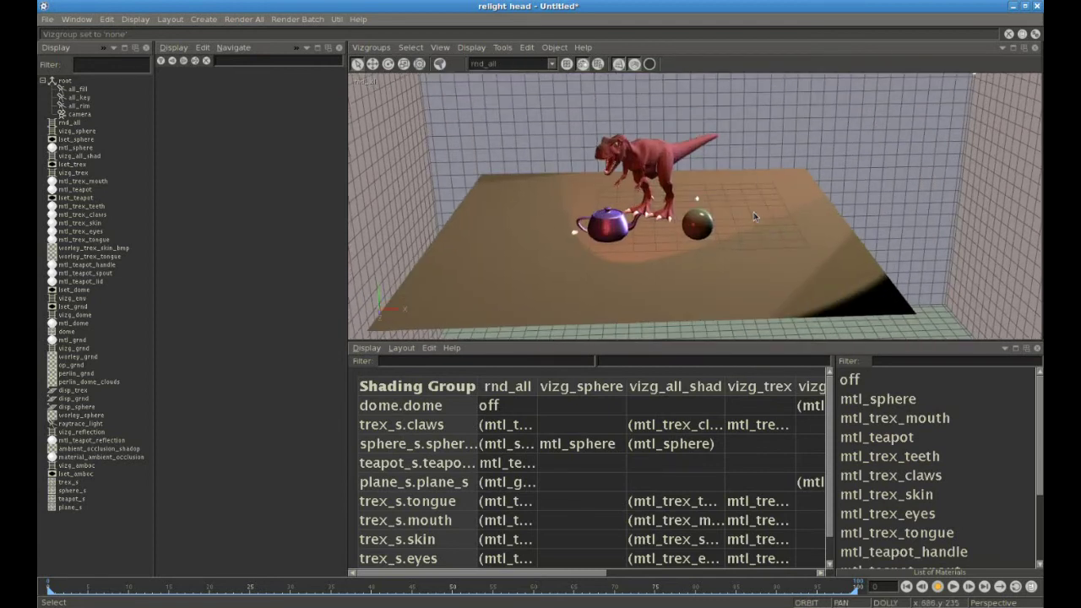
alt+right_drag(630, 209, 773, 245)
alt+drag(717, 213, 710, 187)
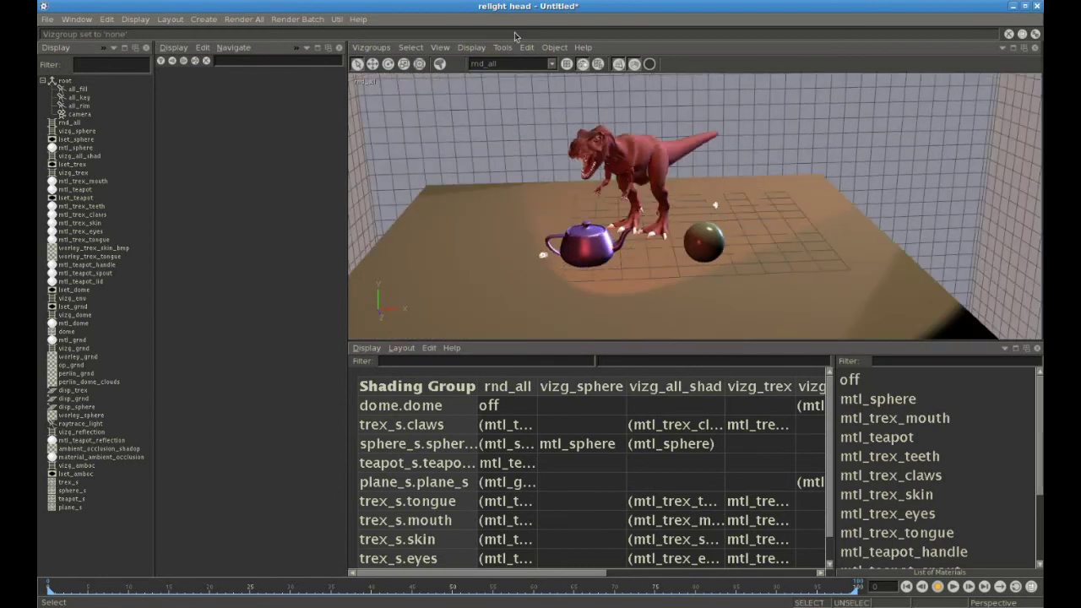
Set the 3D view's display mode to Shaded With Shadows and examine the cast shadows from another angle
click(480, 48)
mouse_move(482, 149)
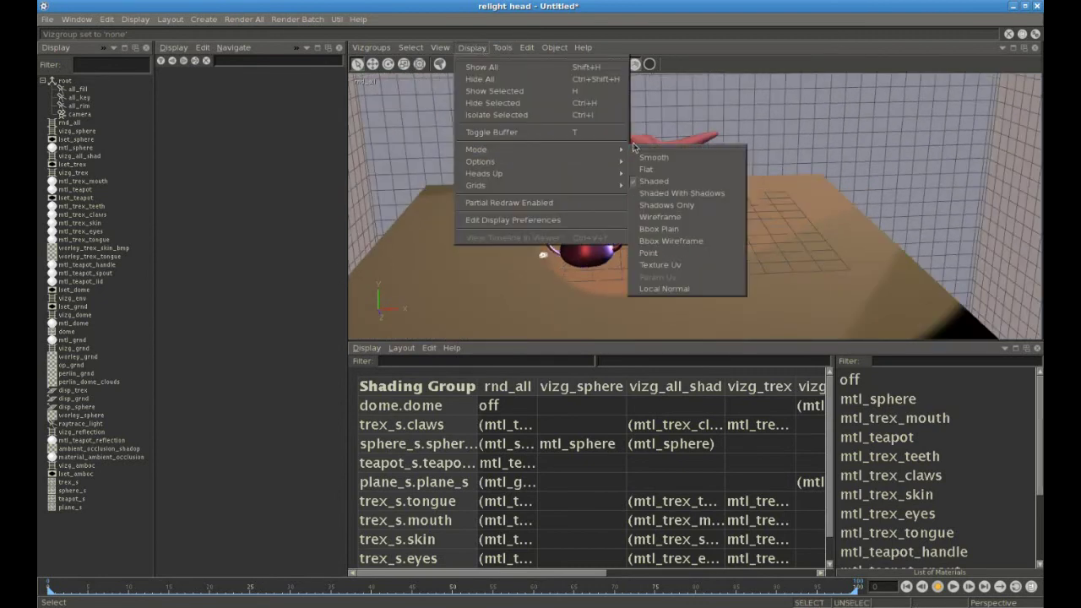
click(705, 198)
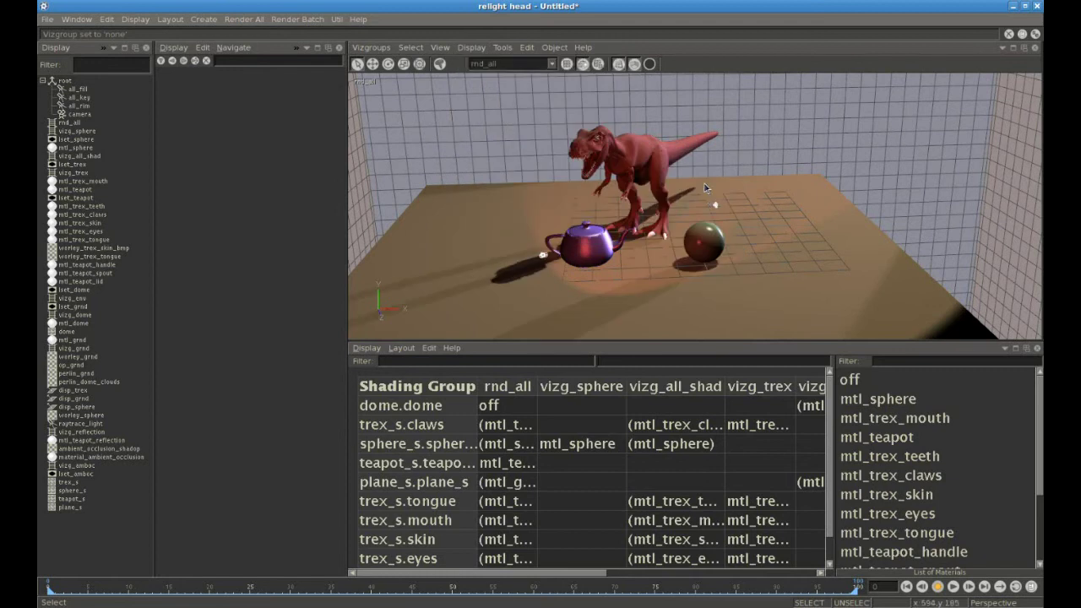
alt+drag(725, 253, 659, 249)
middle_drag(675, 269, 589, 271)
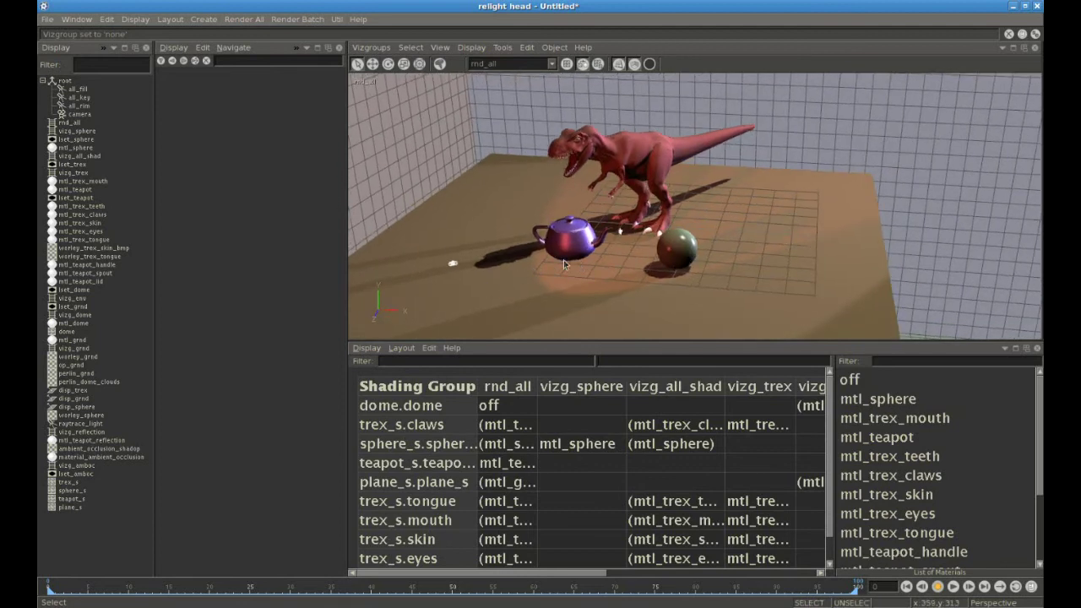
Inspect the all_fill light's shadow.vizgroup attribute, then view its shadow map and close the map viewer
click(77, 89)
drag(342, 114, 342, 223)
click(190, 253)
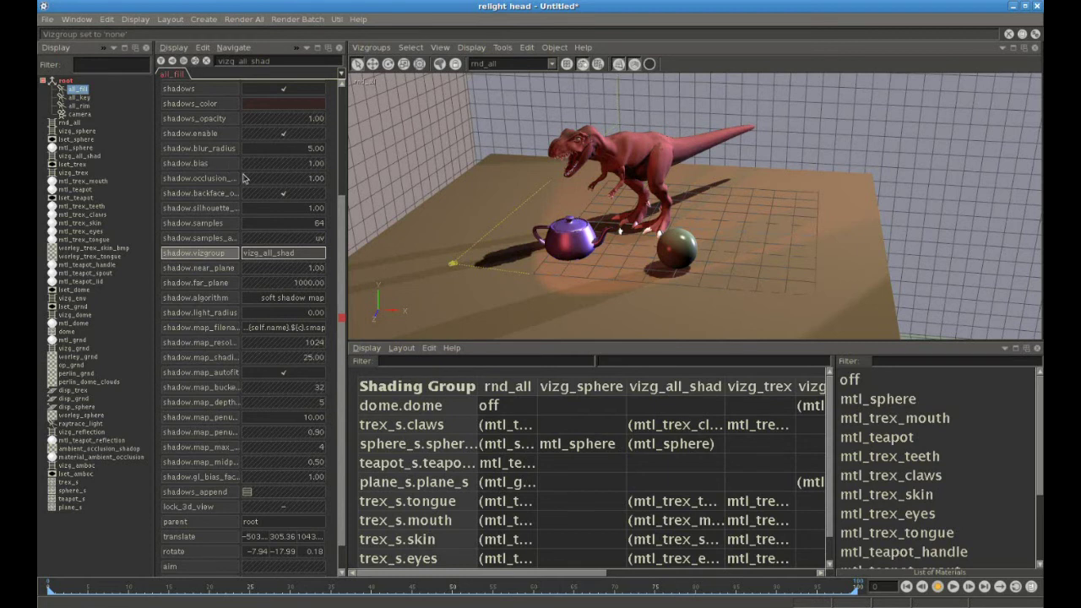
double_click(79, 90)
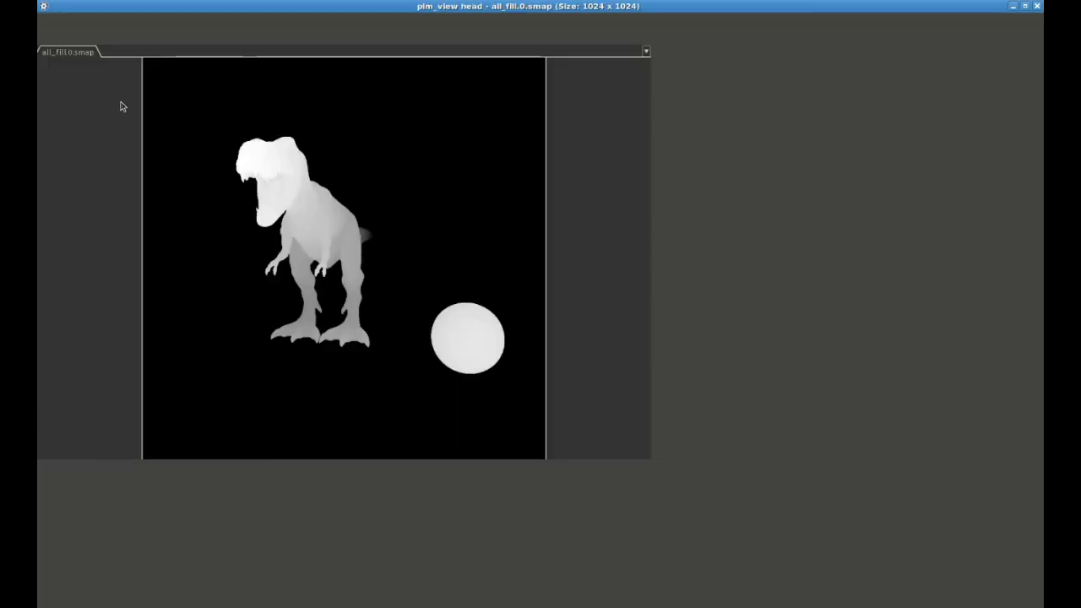
click(1038, 6)
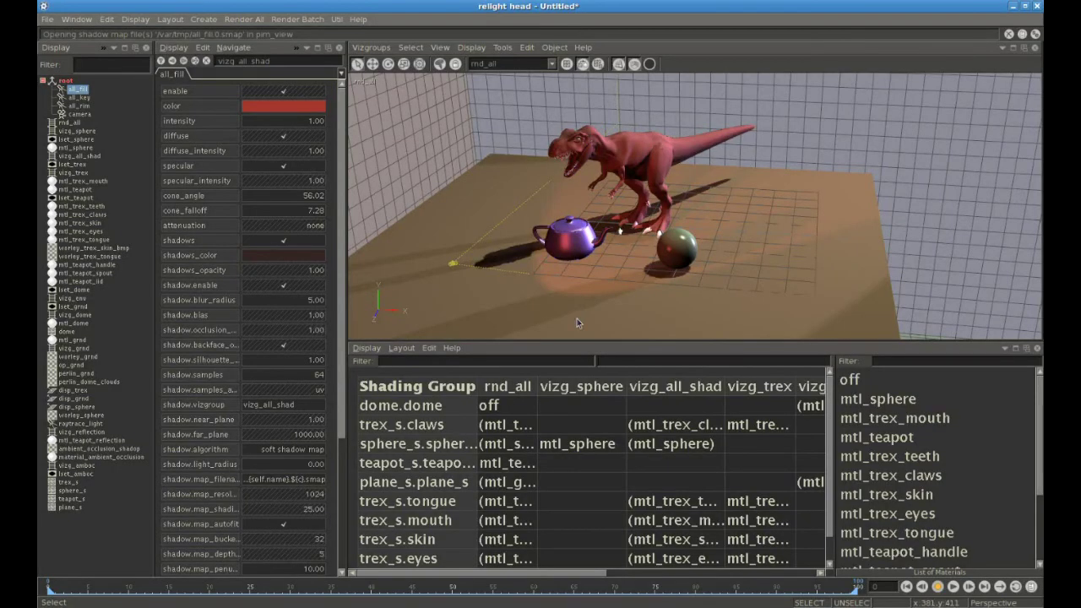
In vizg_all_shad, assign mtl_teapot to the teapot's shading group and set the sphere's shading group to off
click(697, 394)
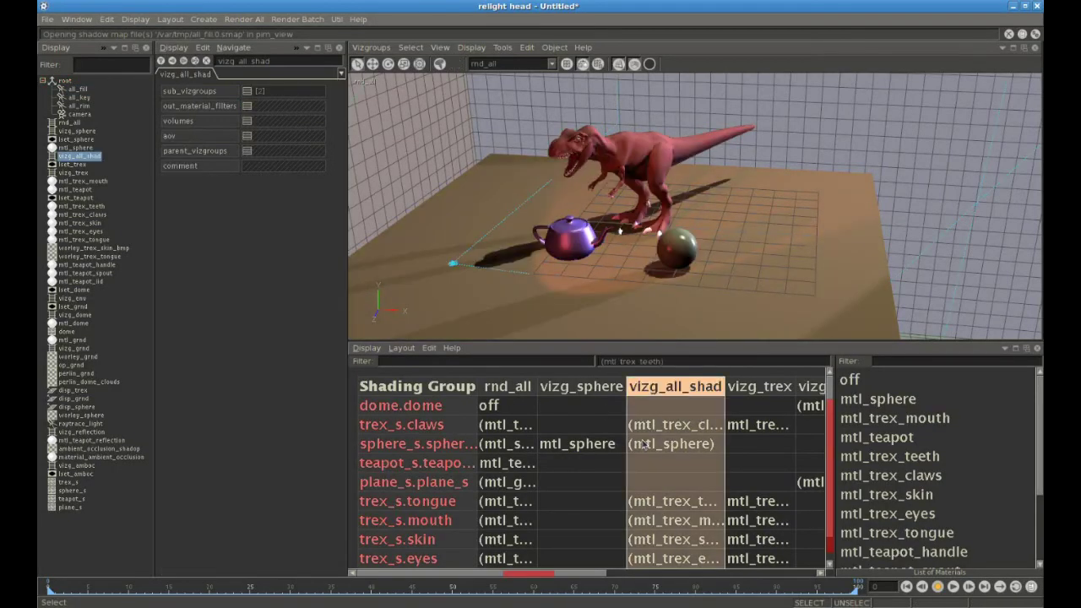
drag(528, 576, 570, 577)
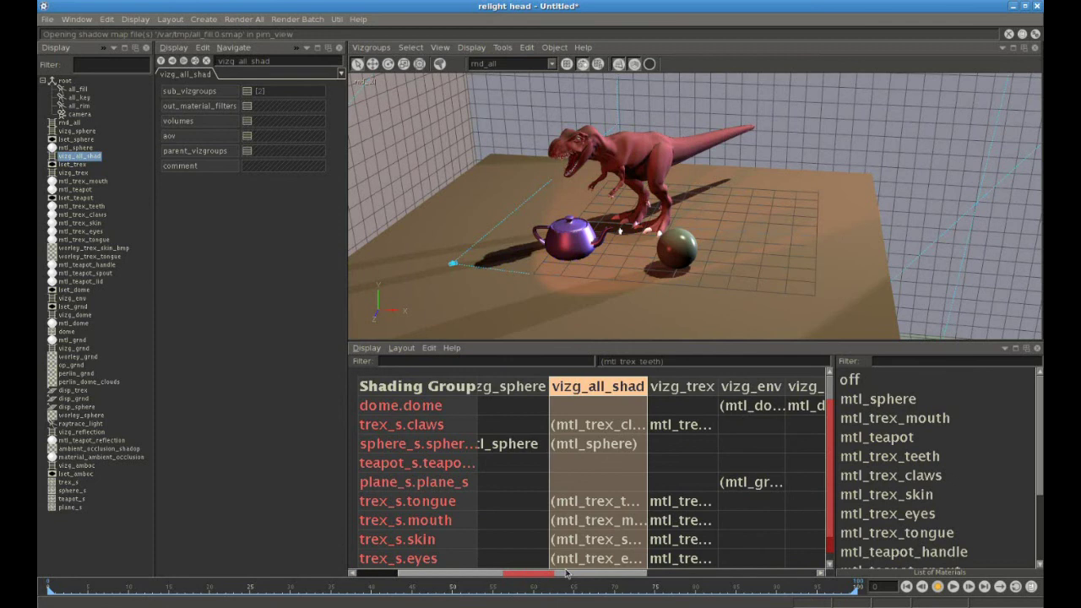
click(585, 469)
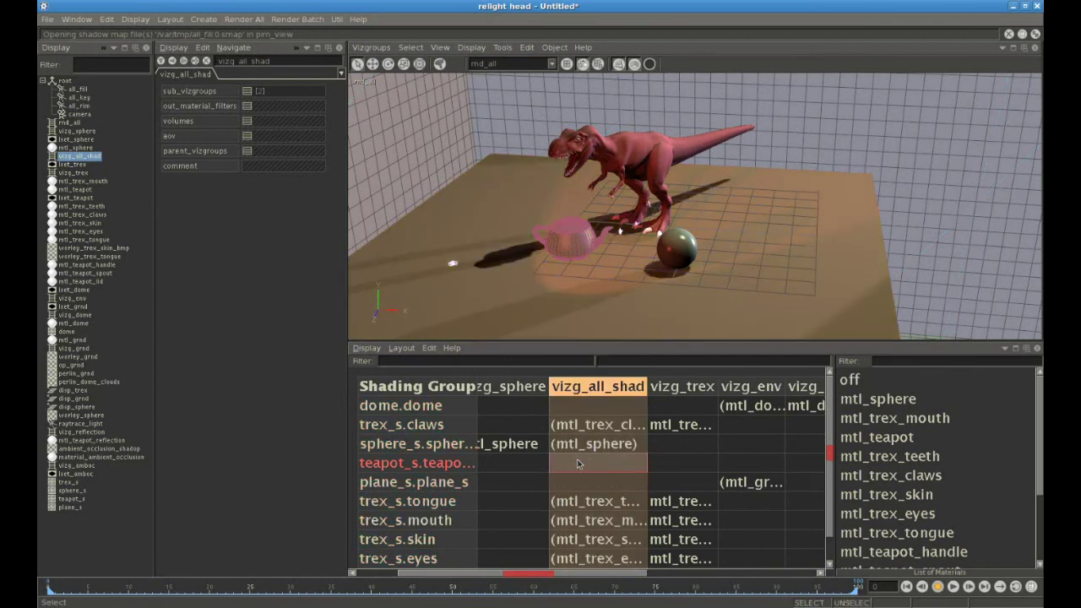
click(876, 438)
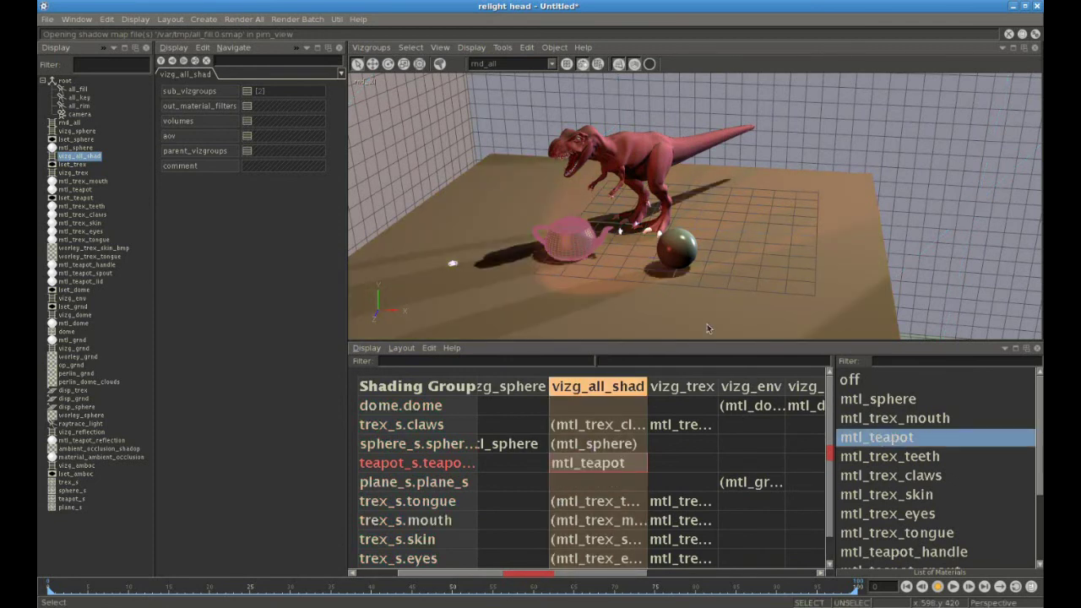
alt+drag(604, 289, 629, 254)
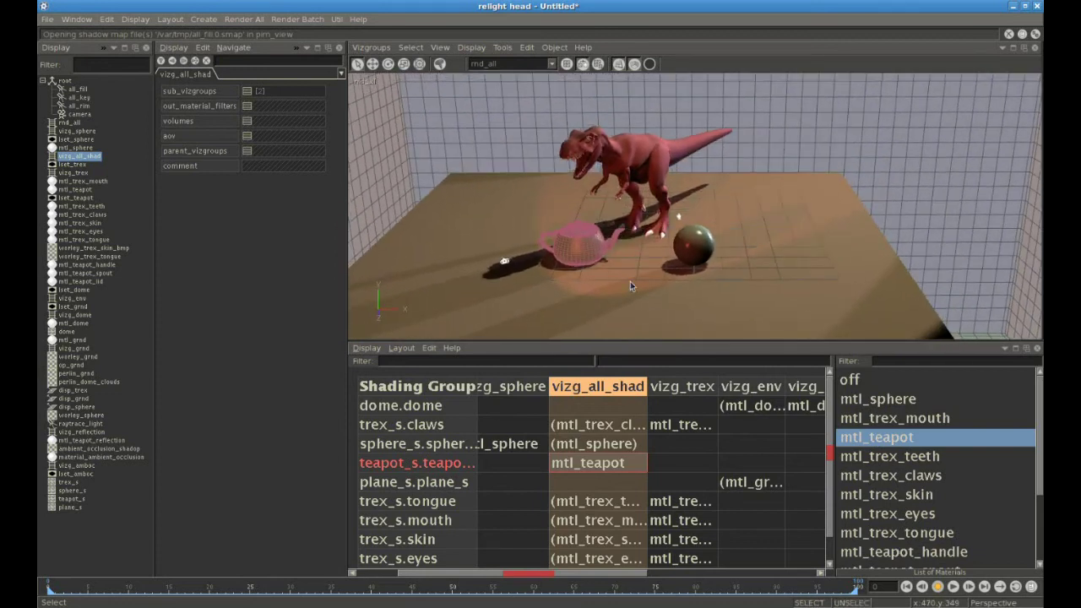
click(585, 446)
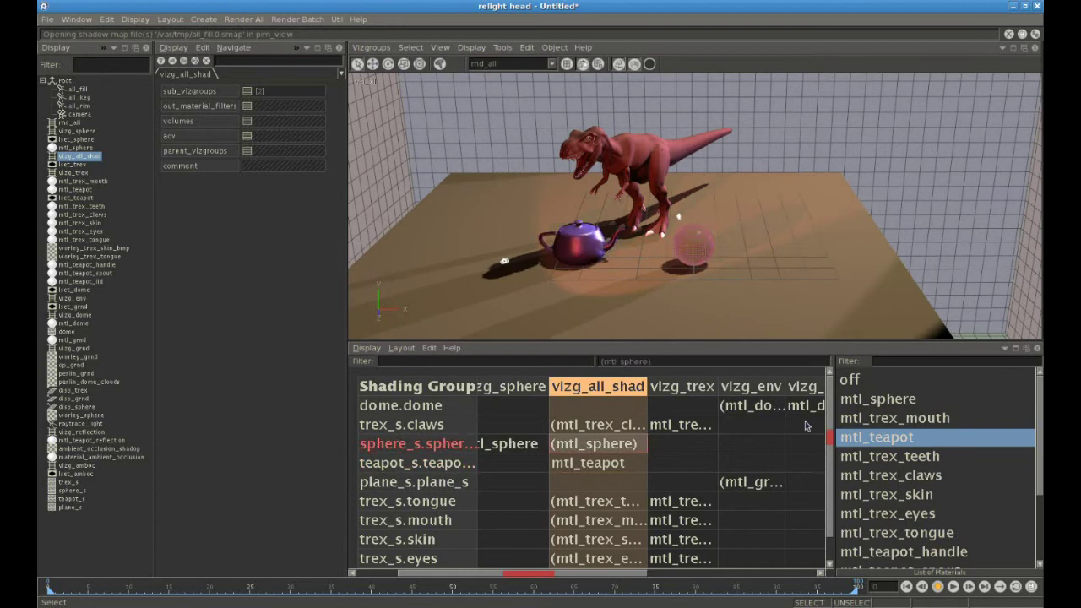
click(855, 385)
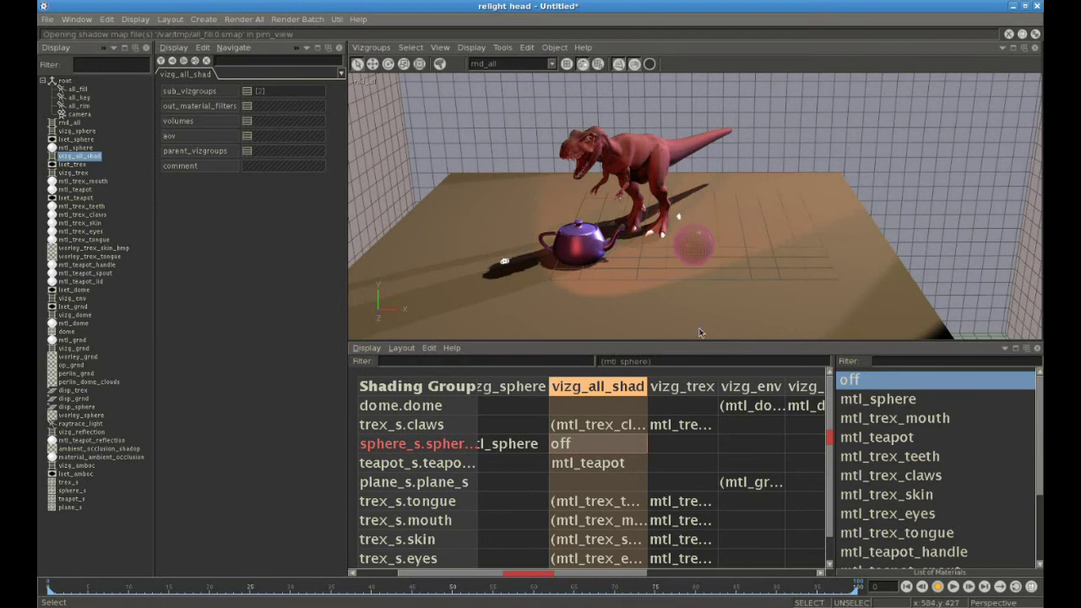
Set the all_key light's shadow.vizgroup to vizg_sphere
click(79, 98)
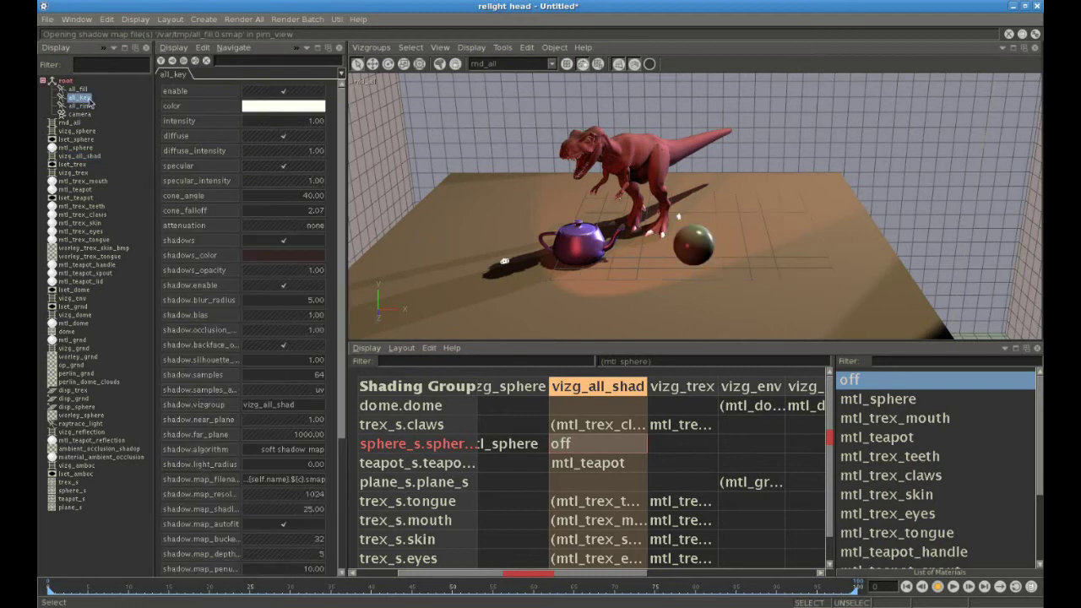
scroll(343, 347, down, 2)
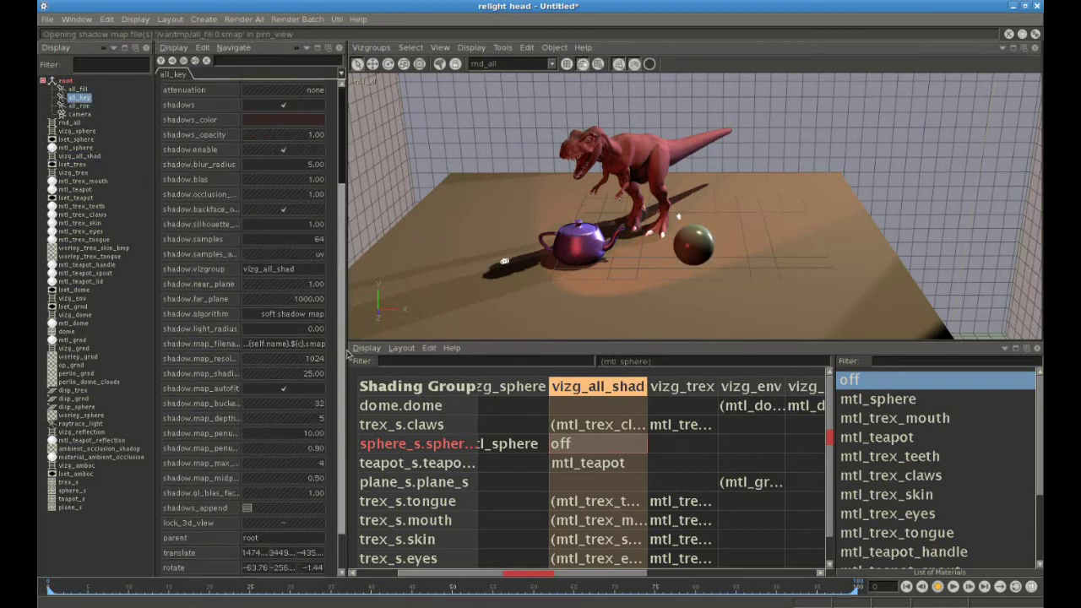
click(274, 275)
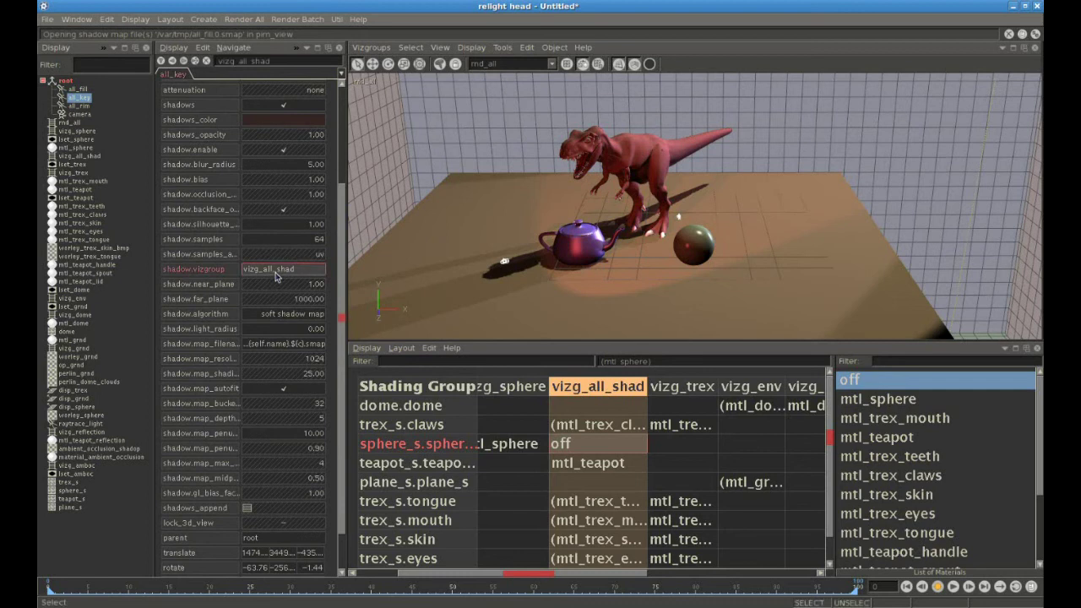
click(276, 275)
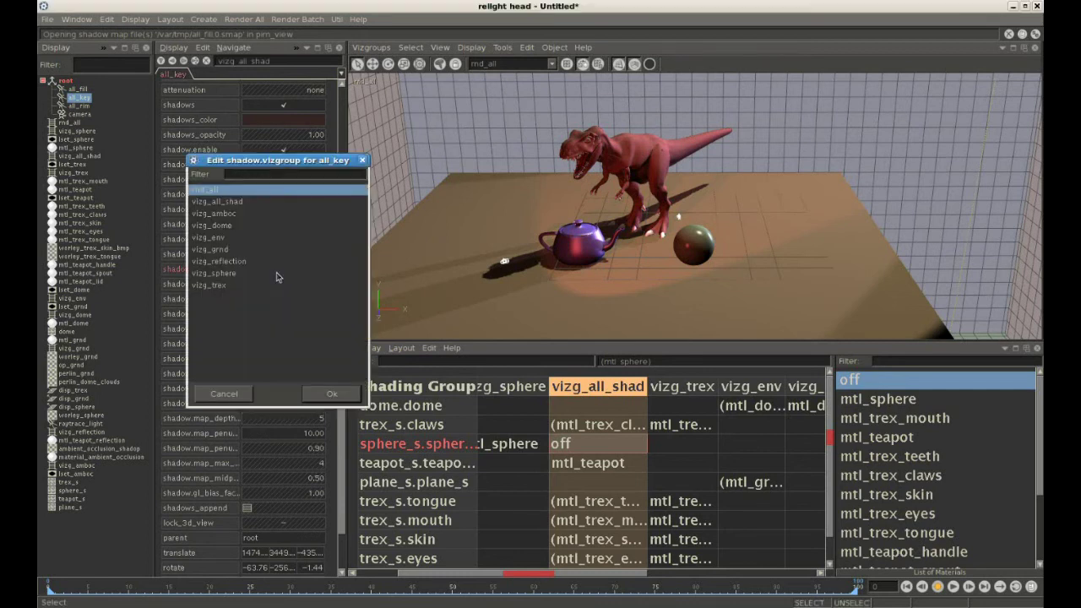
double_click(219, 276)
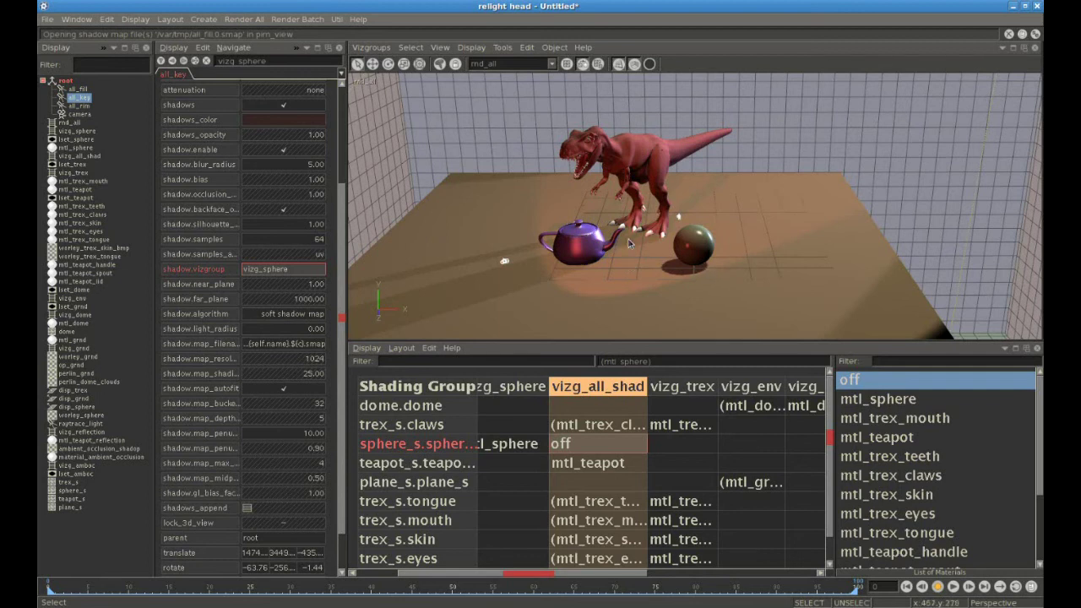
Bring back the image view beside the 3D view and compute the full render from the camera with rnd_all
drag(1042, 171, 554, 193)
click(802, 47)
click(811, 152)
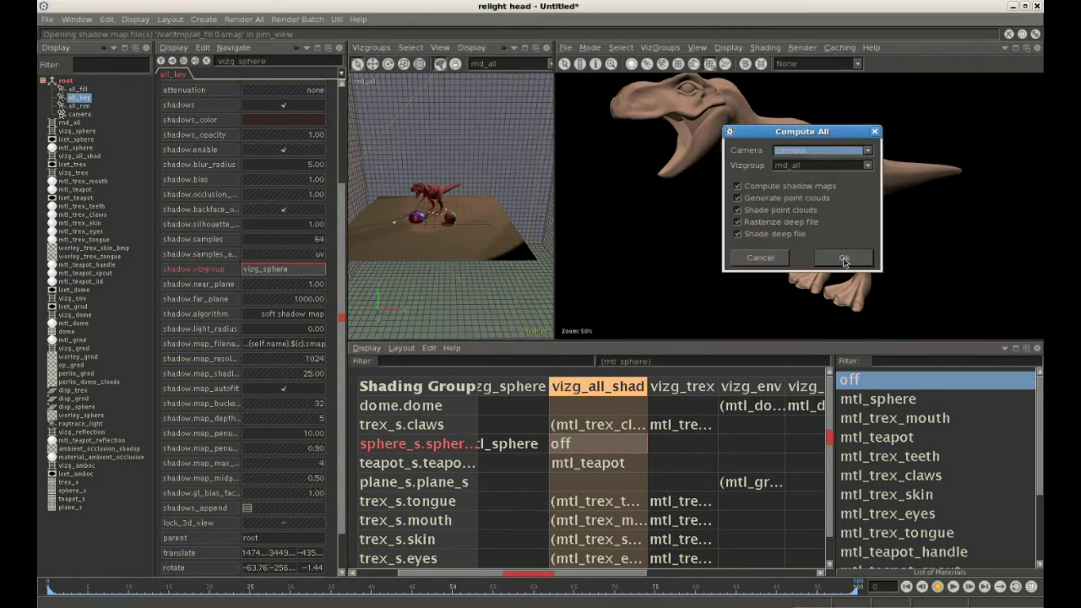
click(847, 262)
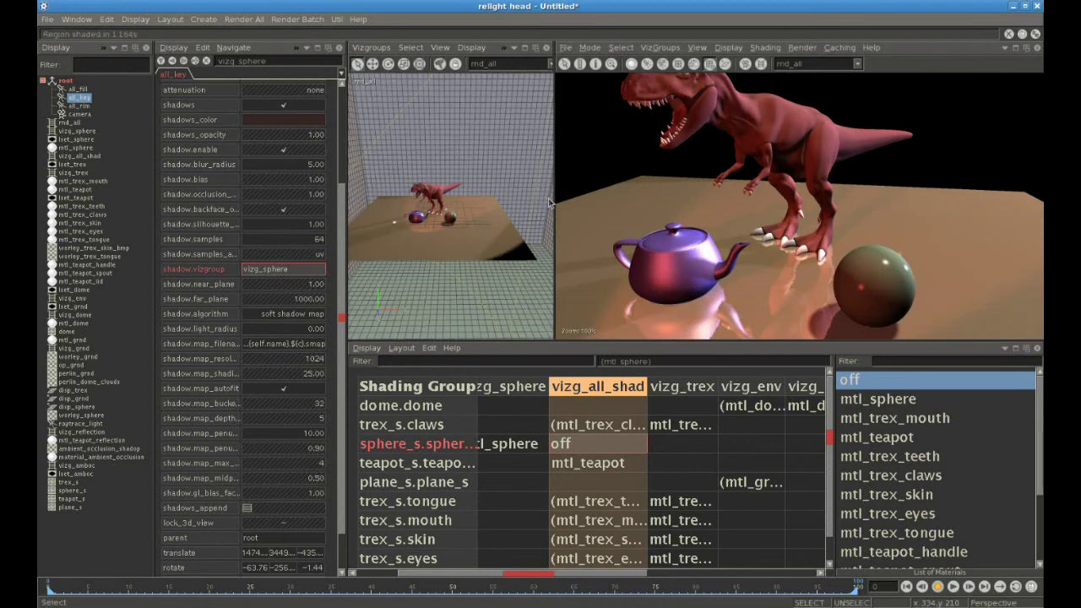
Enlarge the image view, then view the shadow maps of all_key, all_rim and all_fill in turn, closing each map viewer
drag(554, 195, 470, 197)
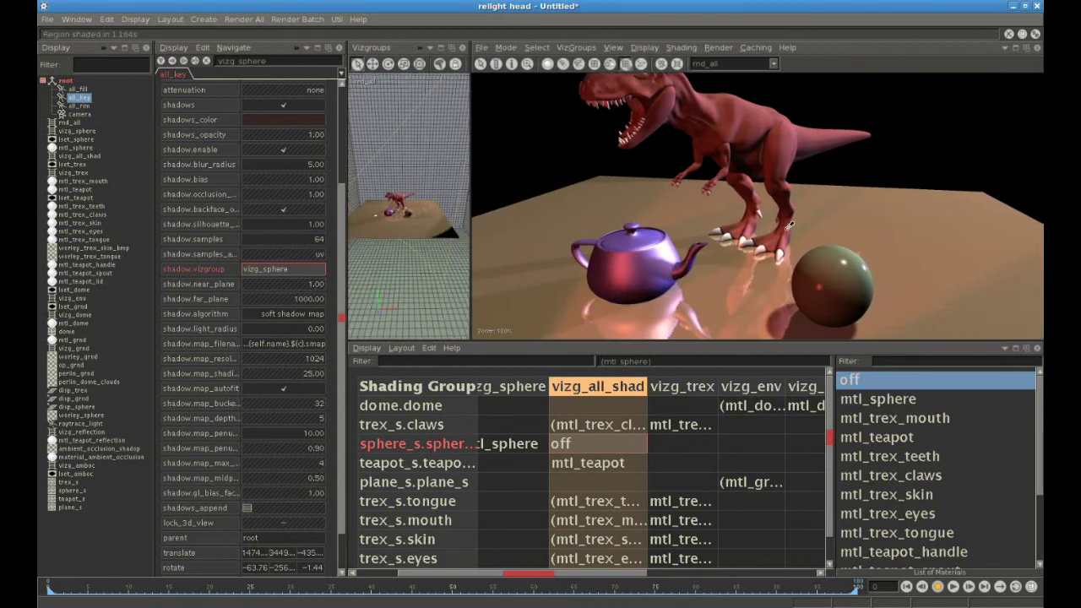
middle_drag(883, 242, 838, 237)
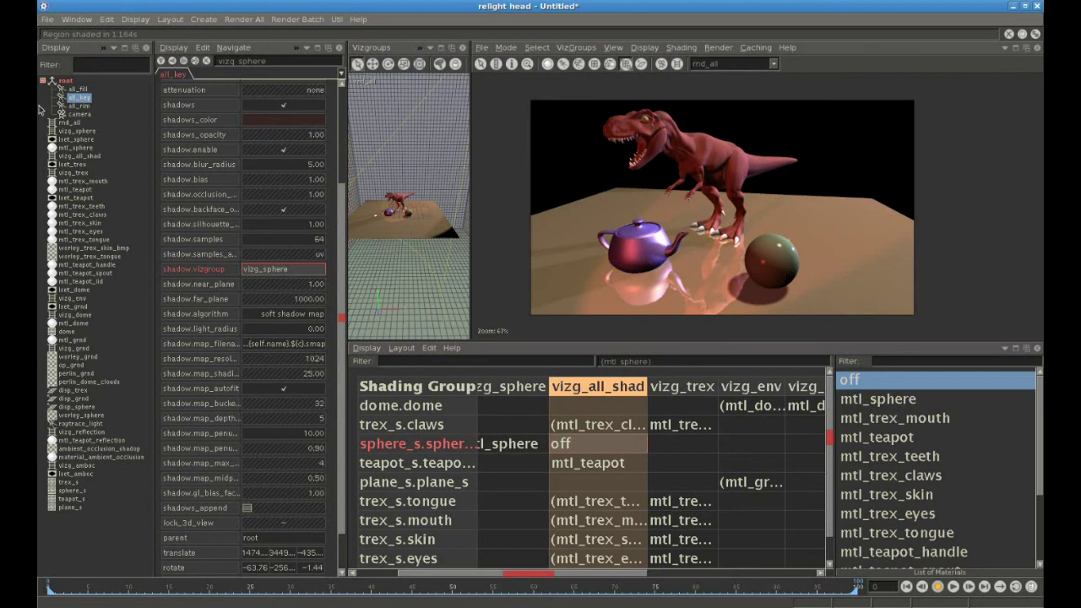
double_click(82, 99)
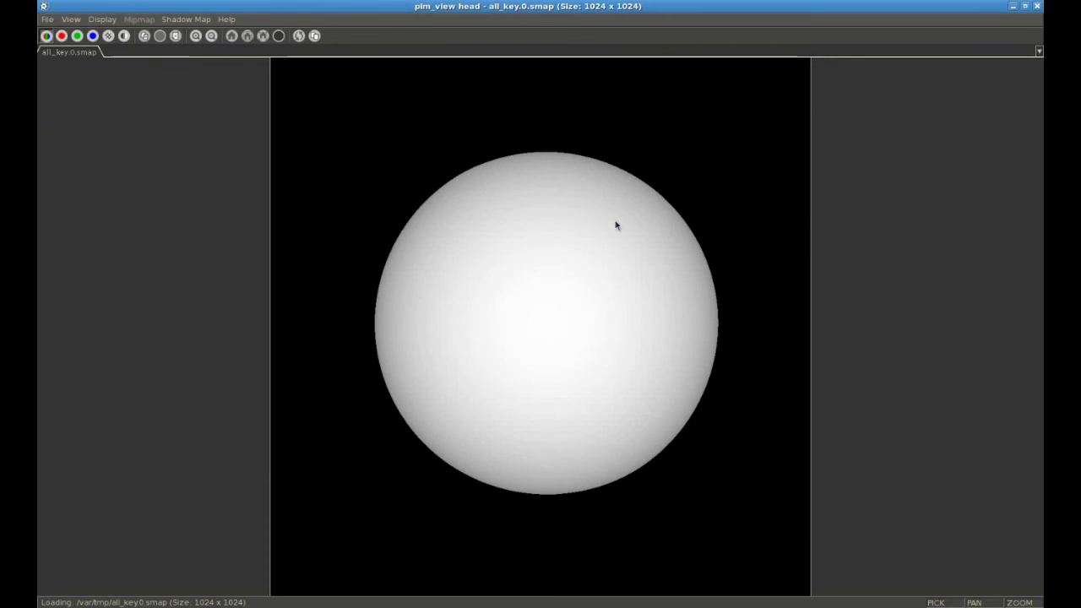
click(1038, 6)
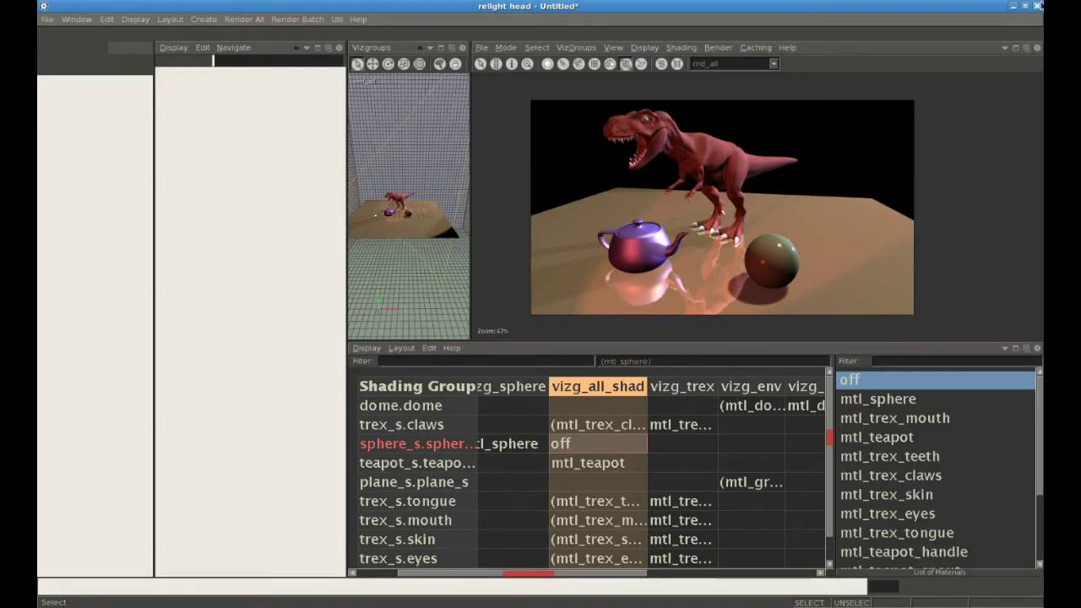
double_click(84, 106)
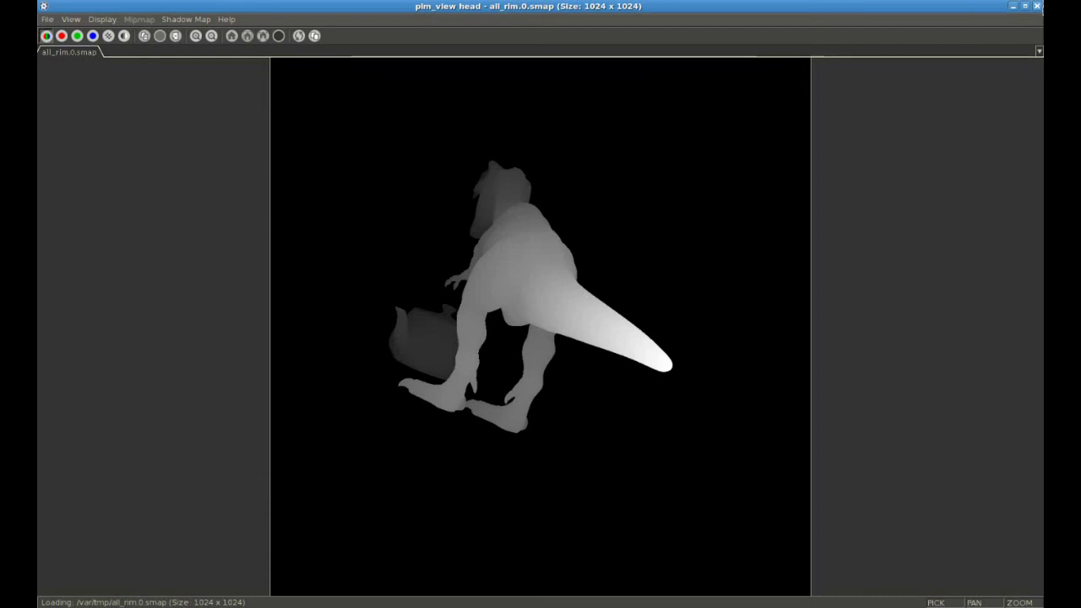
click(1037, 6)
double_click(82, 89)
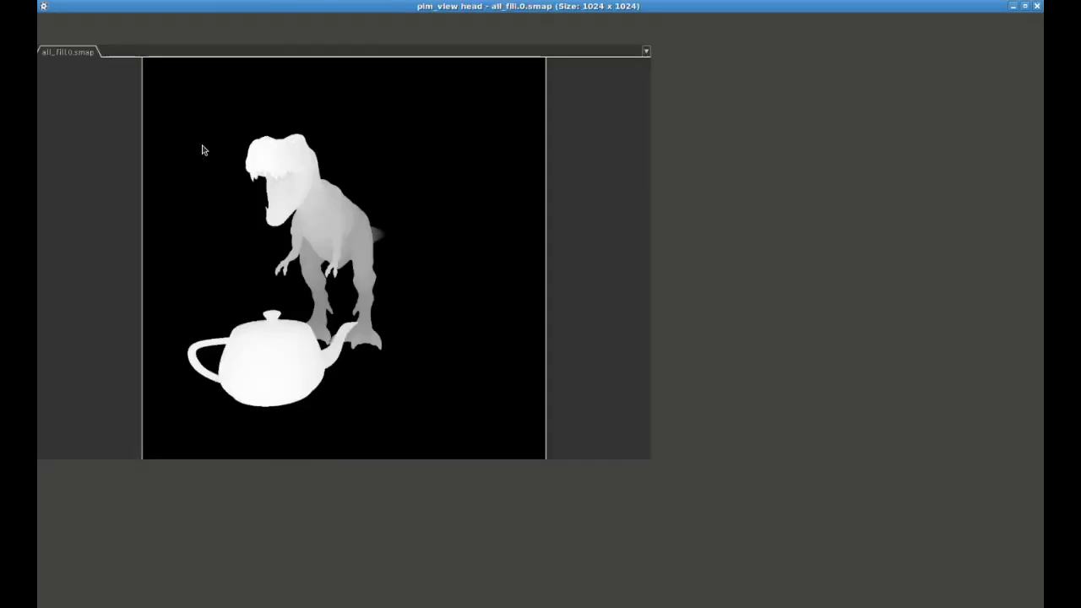
click(1038, 6)
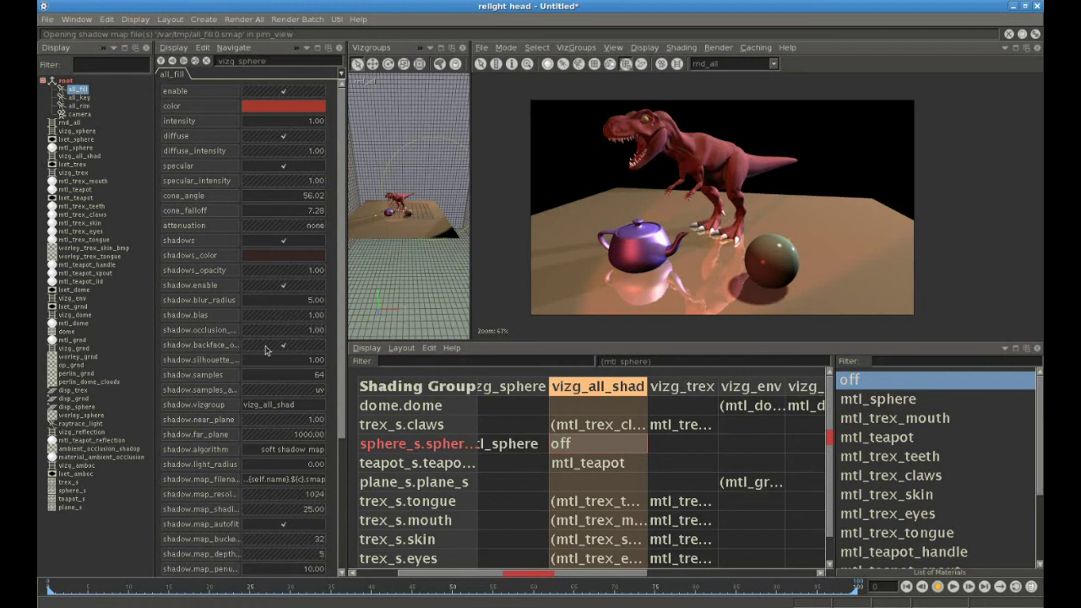
Sort the node list by name and inspect the vizgroup attribute of raytrace_light
key(s)
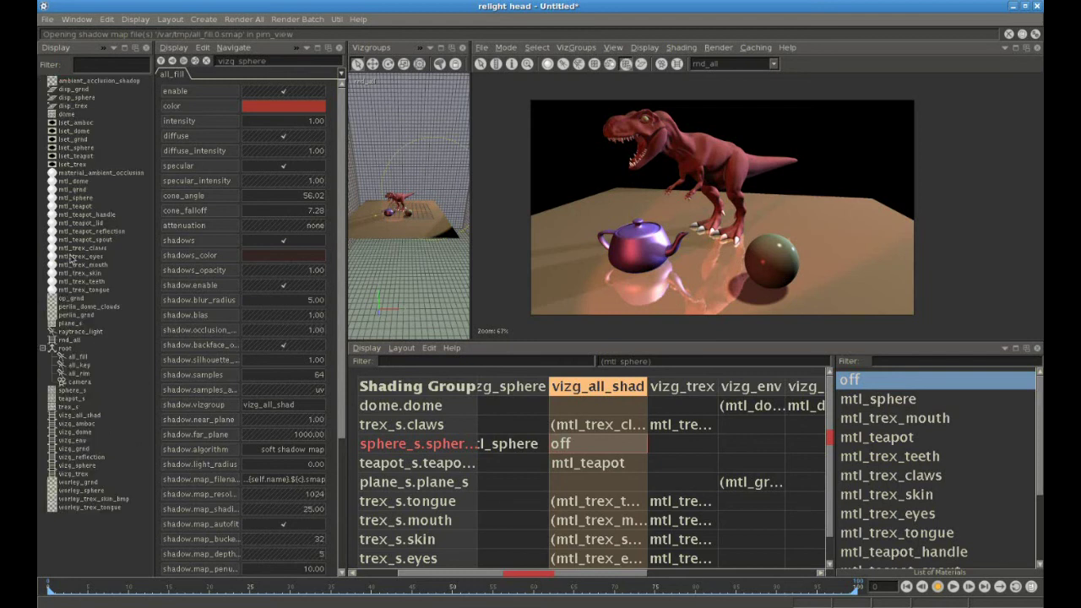
click(82, 331)
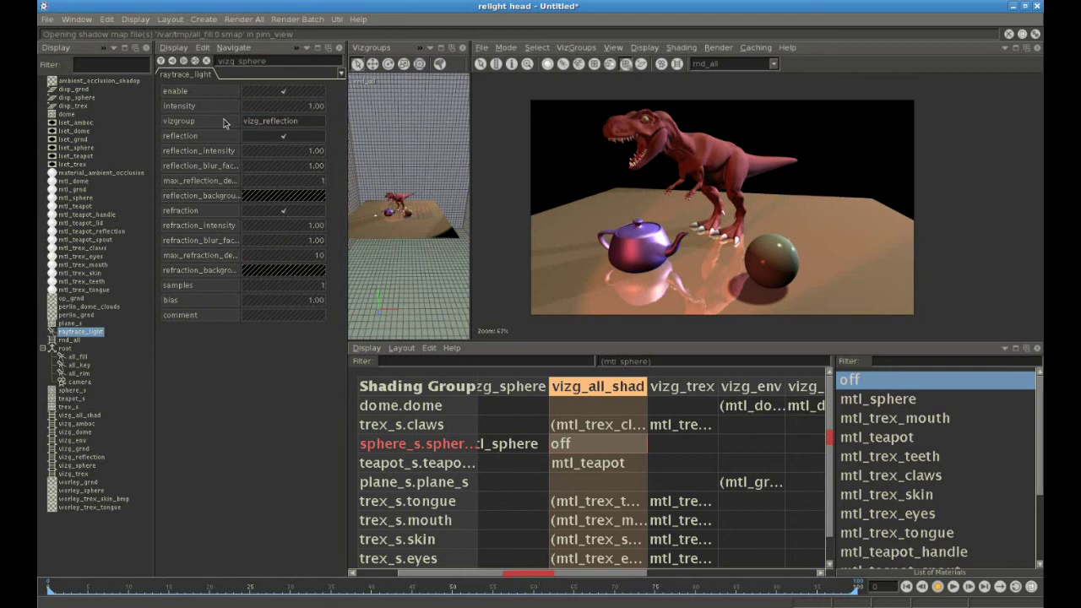
click(224, 123)
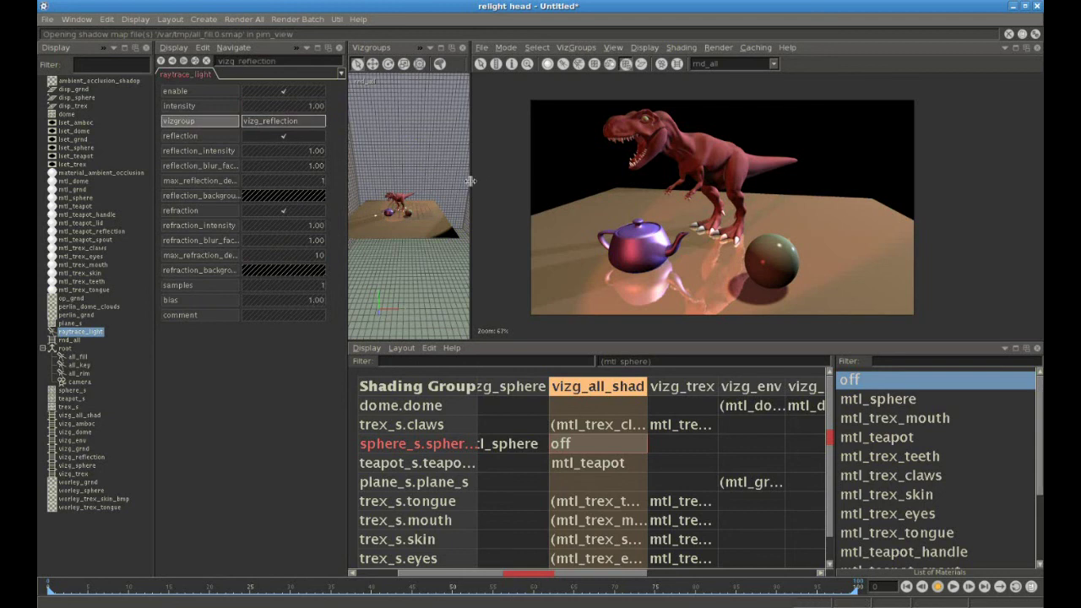
Widen the 3D view and display vizg_reflection in it to examine which objects the reflection group contains
drag(470, 181, 628, 181)
click(532, 66)
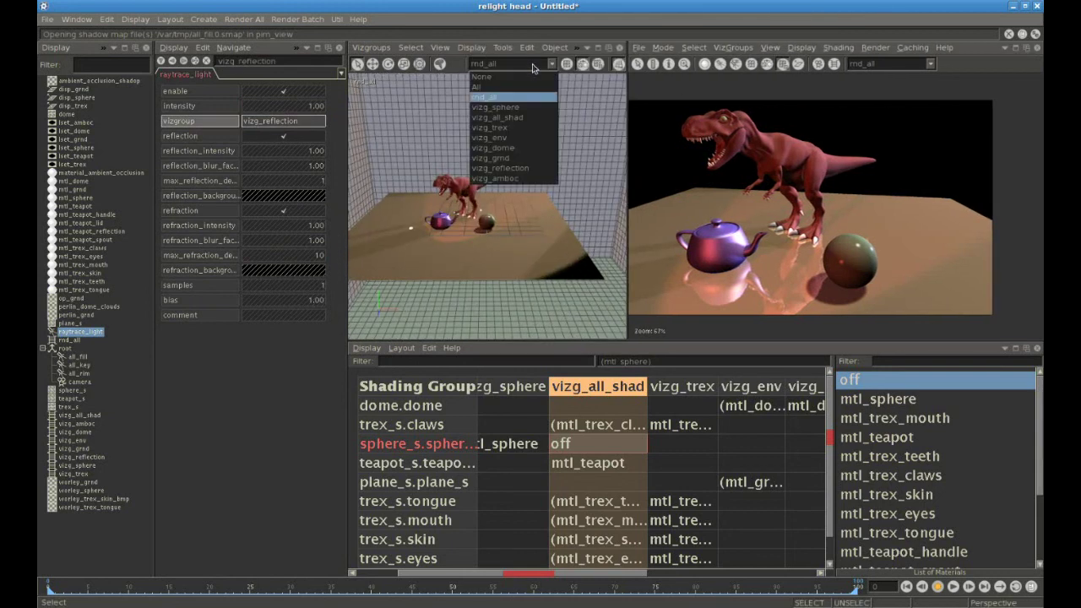
click(527, 169)
alt+drag(457, 245, 406, 226)
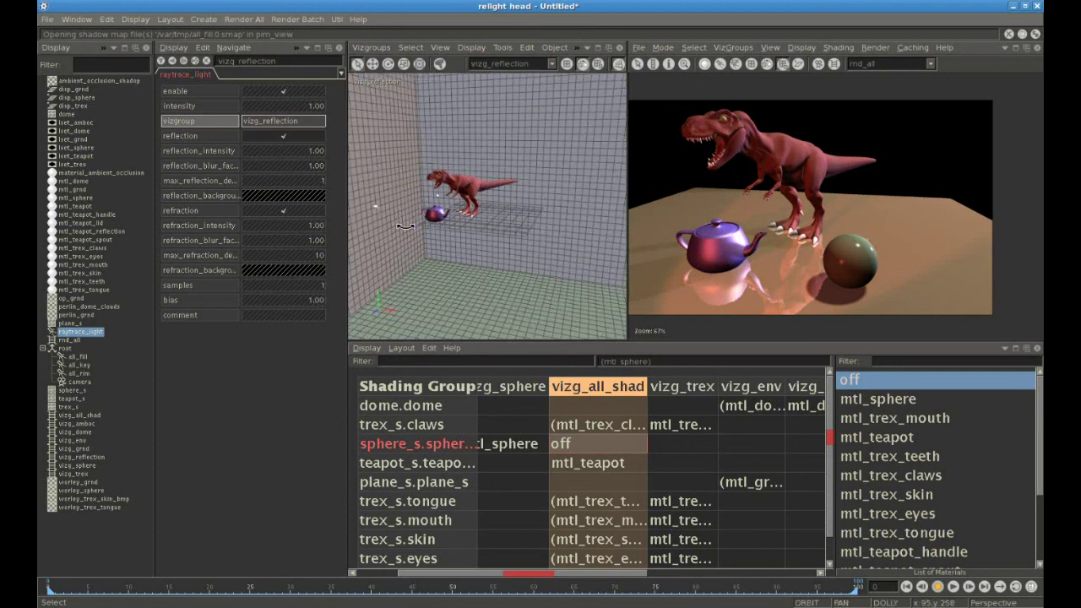
alt+right_drag(405, 227, 506, 260)
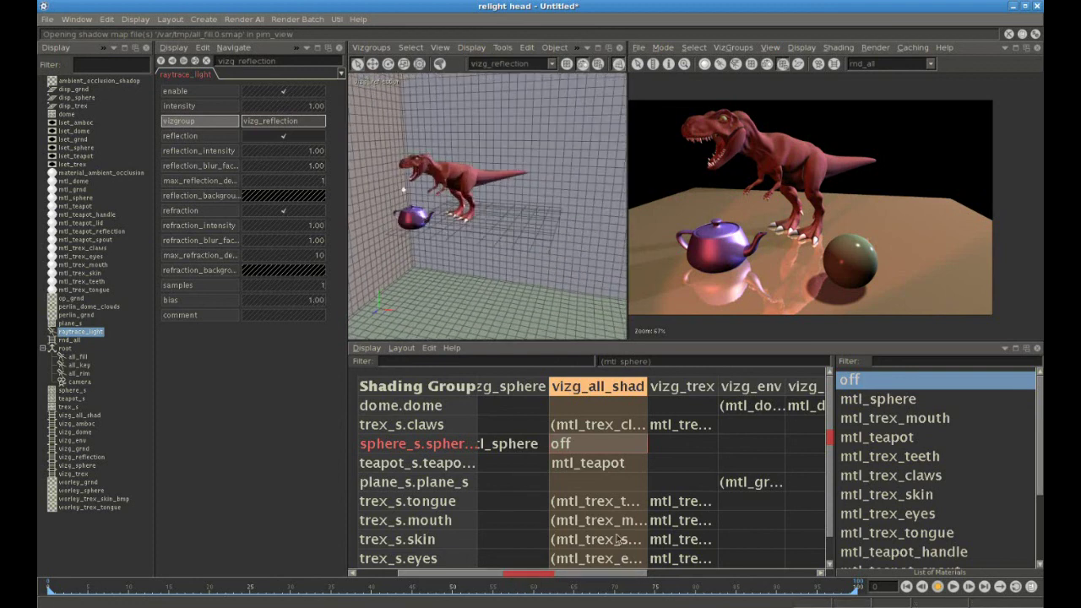
In vizg_reflection, assign mtl_sphere to the sphere's shading group and clear the selection
drag(549, 572, 724, 576)
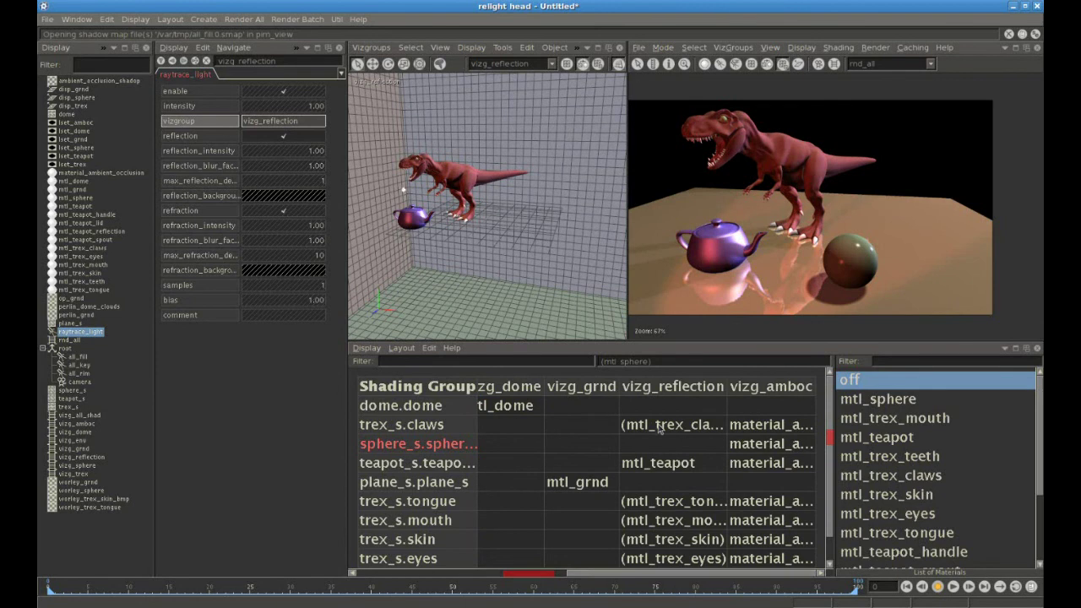
click(668, 387)
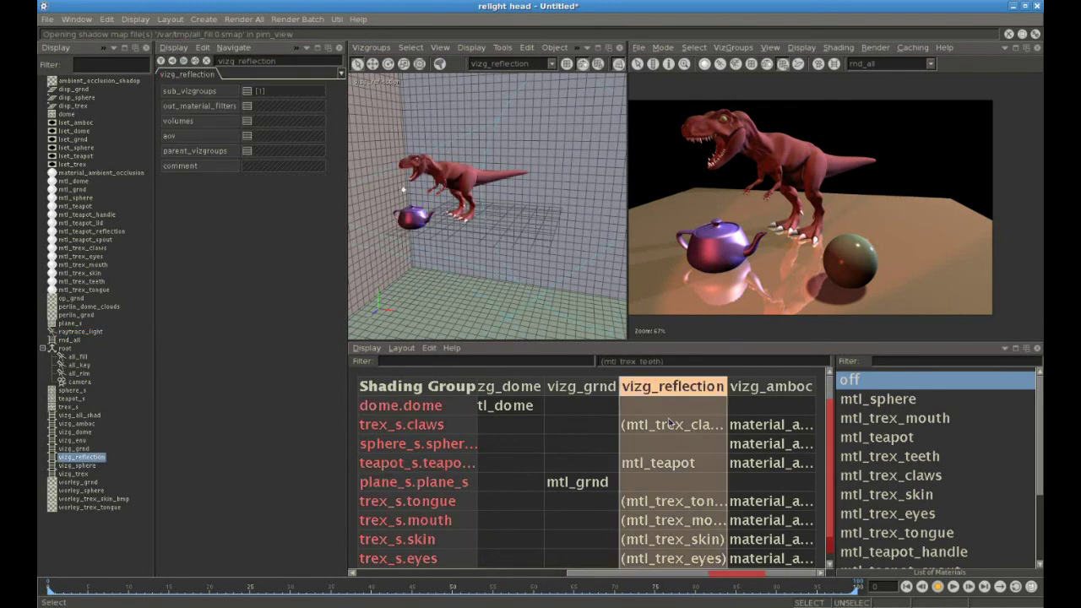
click(674, 444)
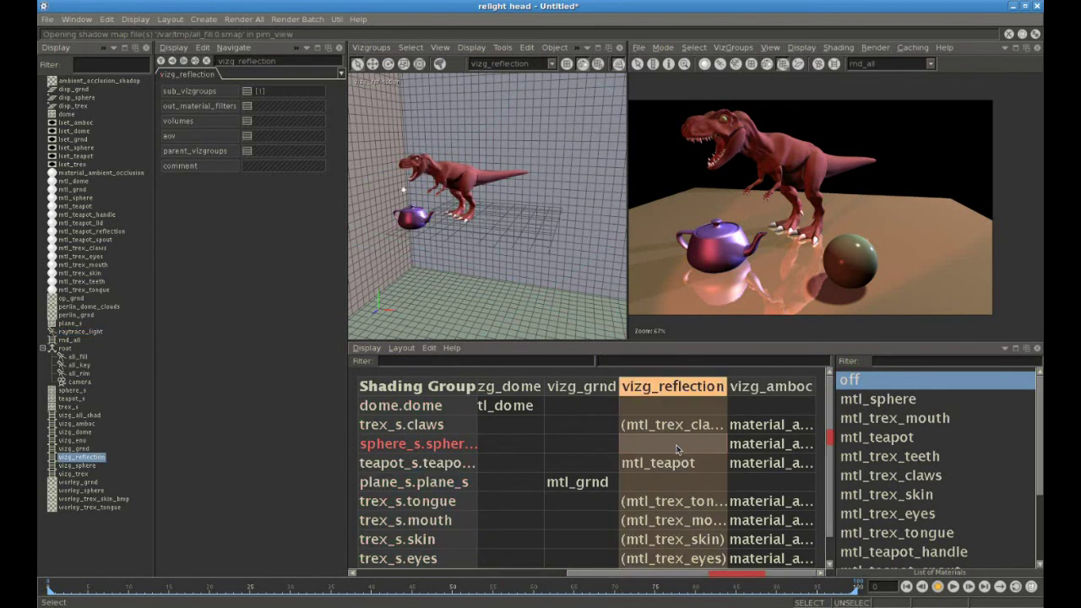
click(908, 400)
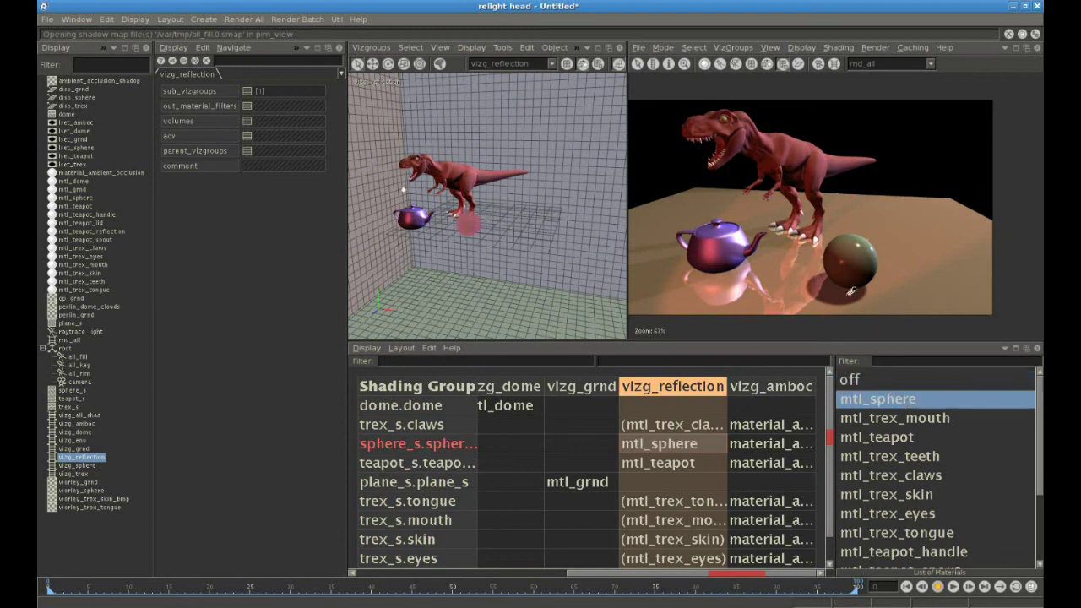
click(391, 158)
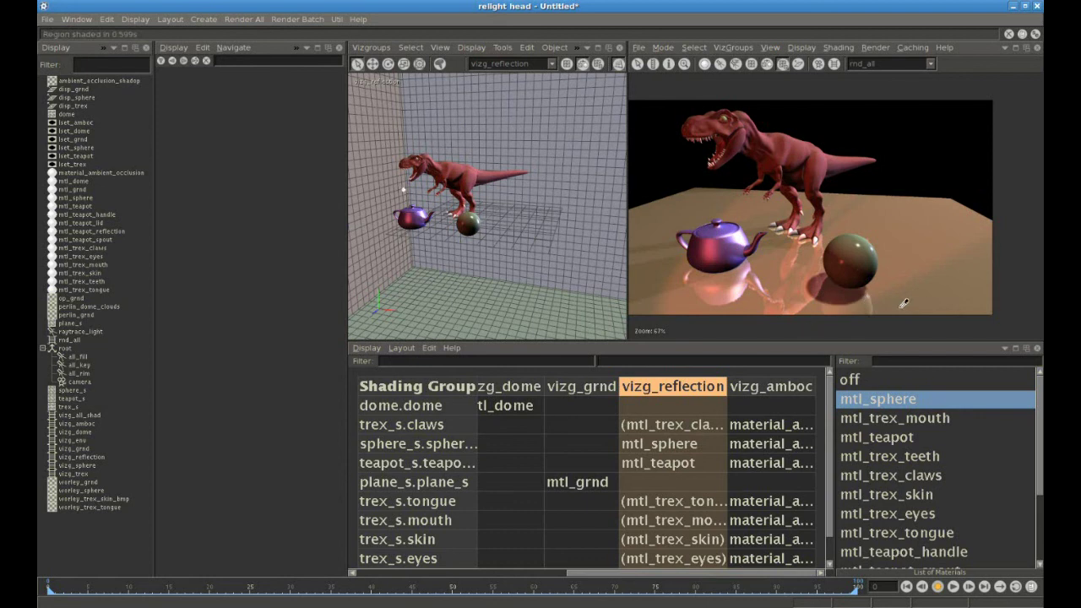
In vizg_reflection, assign mtl_teapot_reflection to the sphere, the teapot and all T-rex shading groups, then inspect the objects in the 3D view
drag(688, 427, 686, 464)
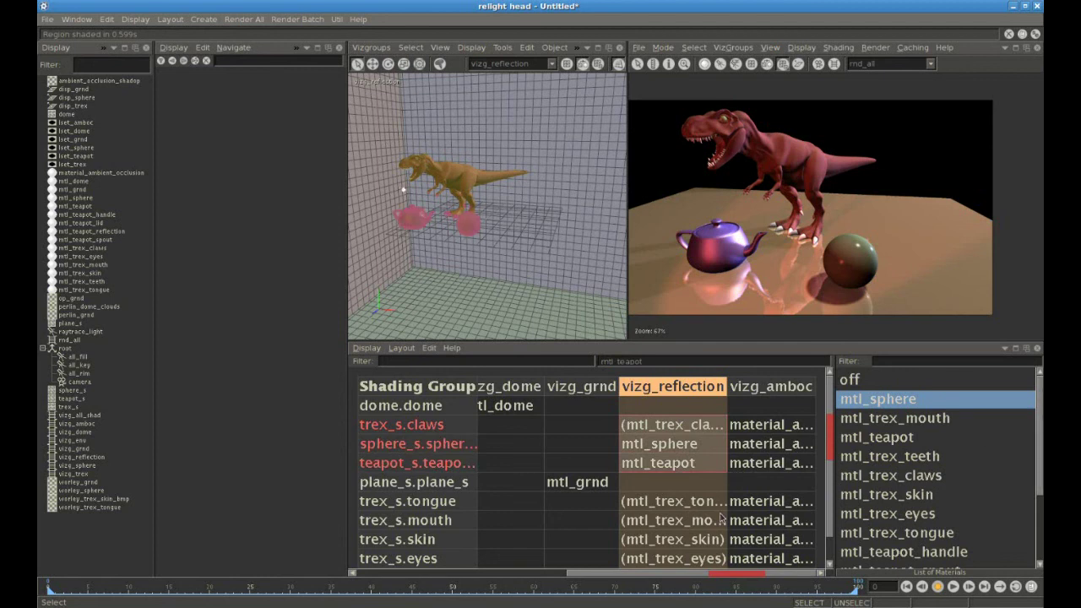
ctrl+drag(698, 508, 703, 561)
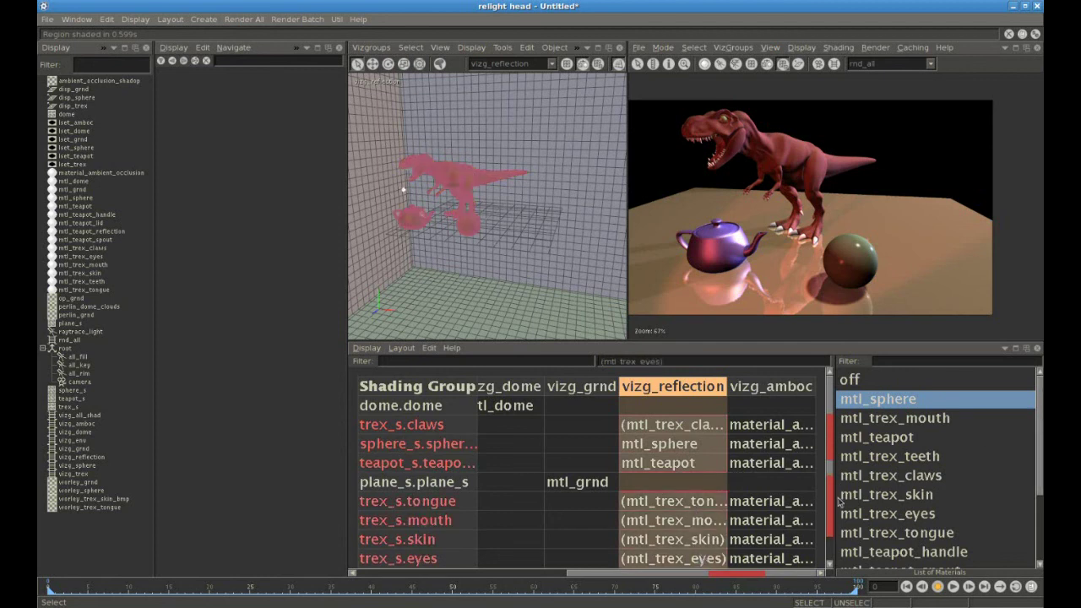
scroll(830, 504, down, 1)
ctrl+click(700, 551)
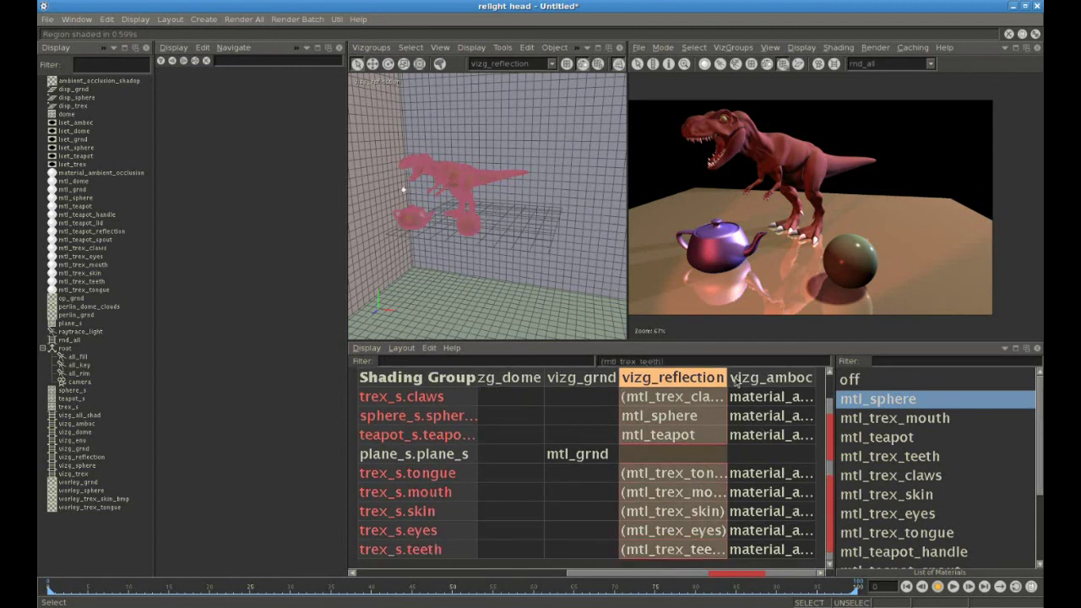
scroll(919, 521, down, 2)
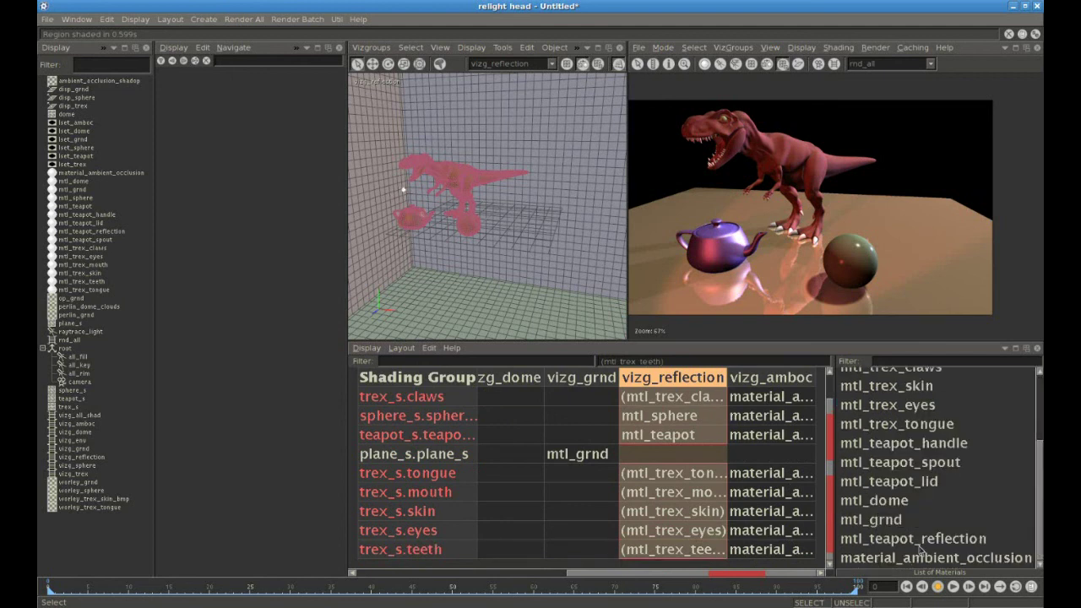
click(920, 540)
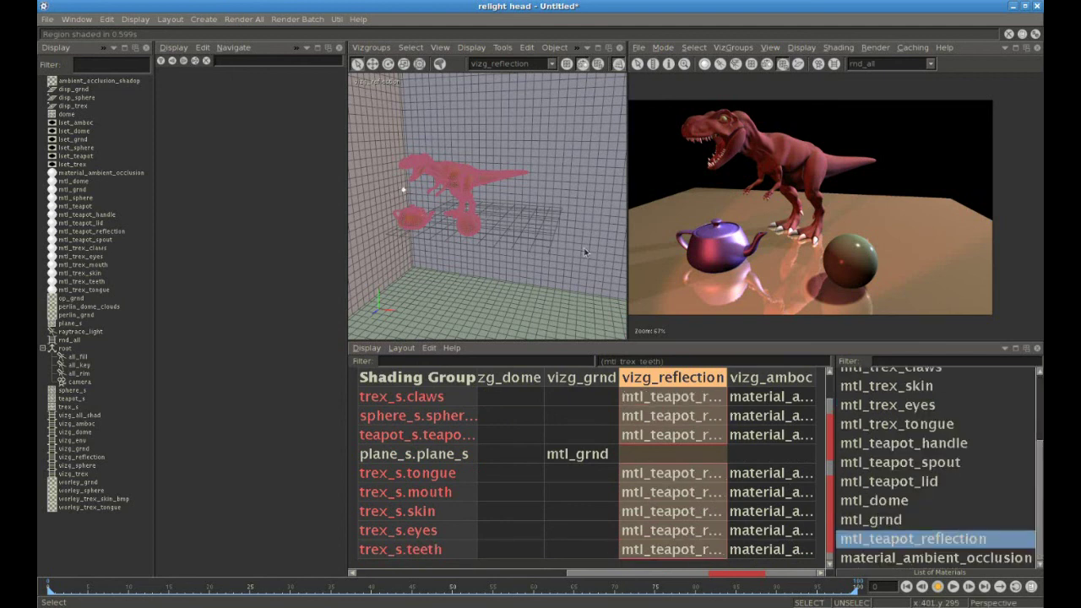
alt+drag(462, 205, 473, 199)
alt+middle_drag(473, 200, 508, 186)
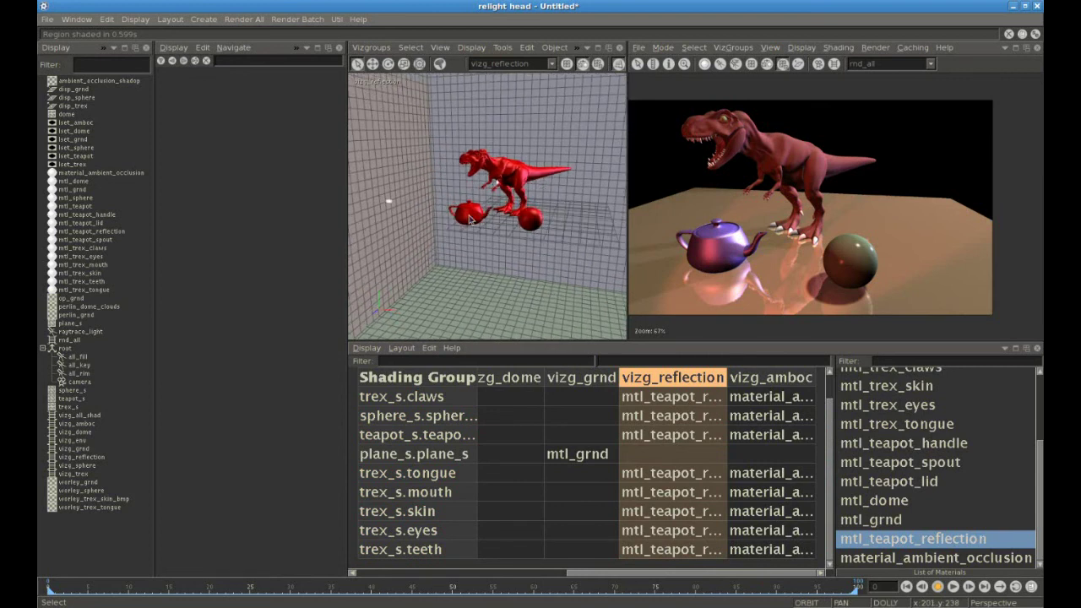
alt+right_drag(469, 215, 552, 225)
alt+drag(553, 225, 499, 172)
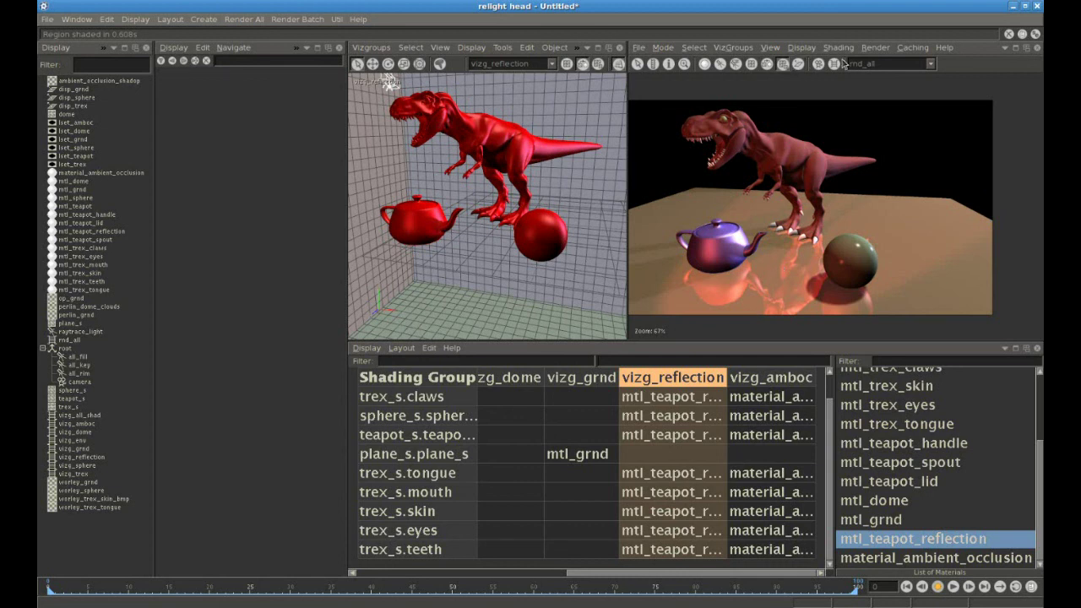
Display vizg_amboc in the 3D view and compute the full render from the camera with vizg_amboc
click(511, 63)
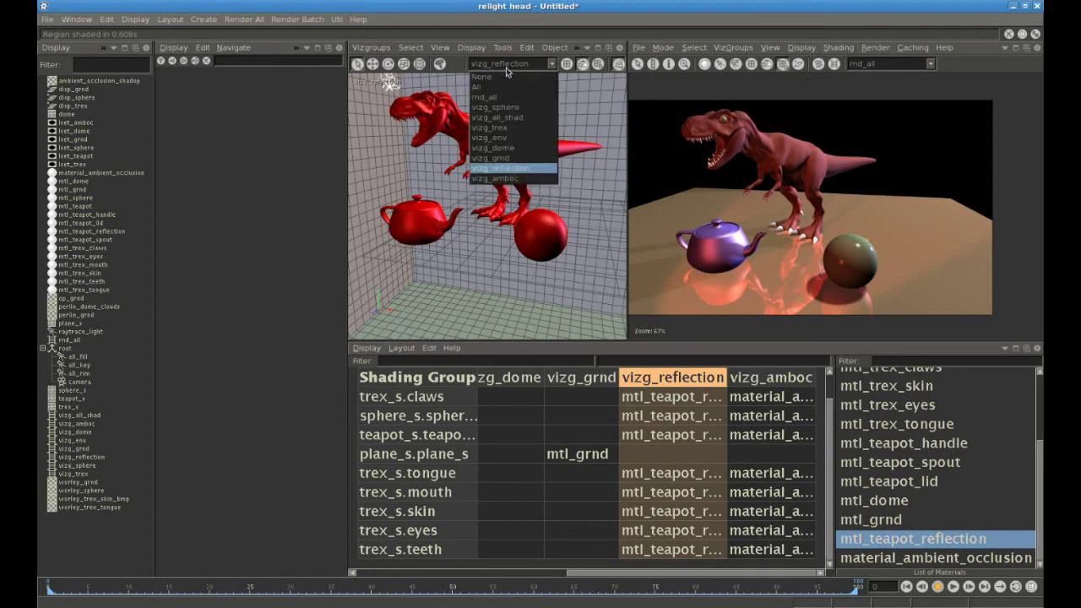
click(511, 180)
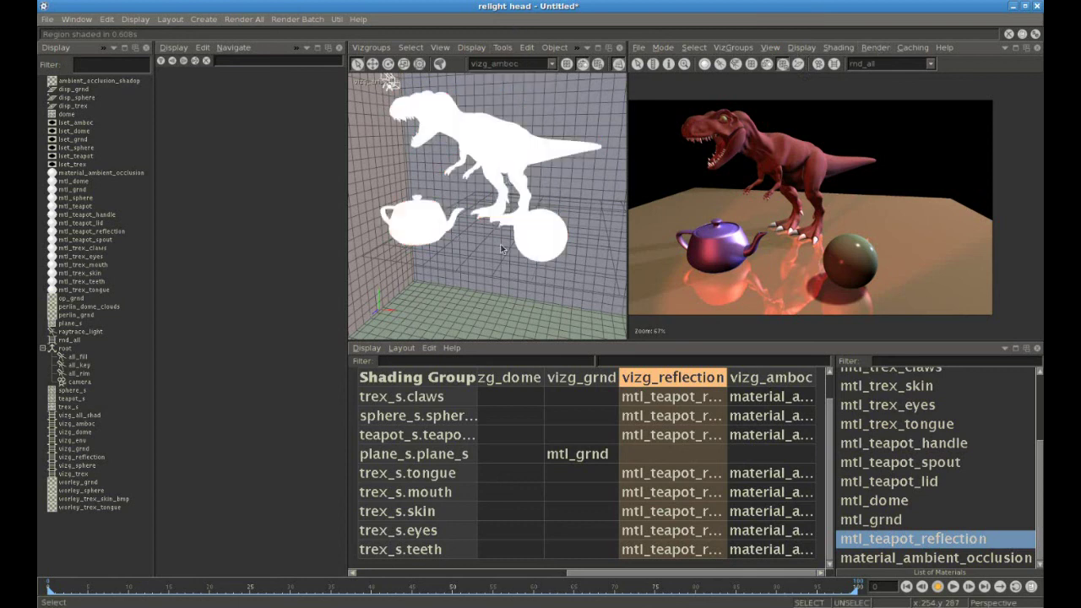
click(875, 49)
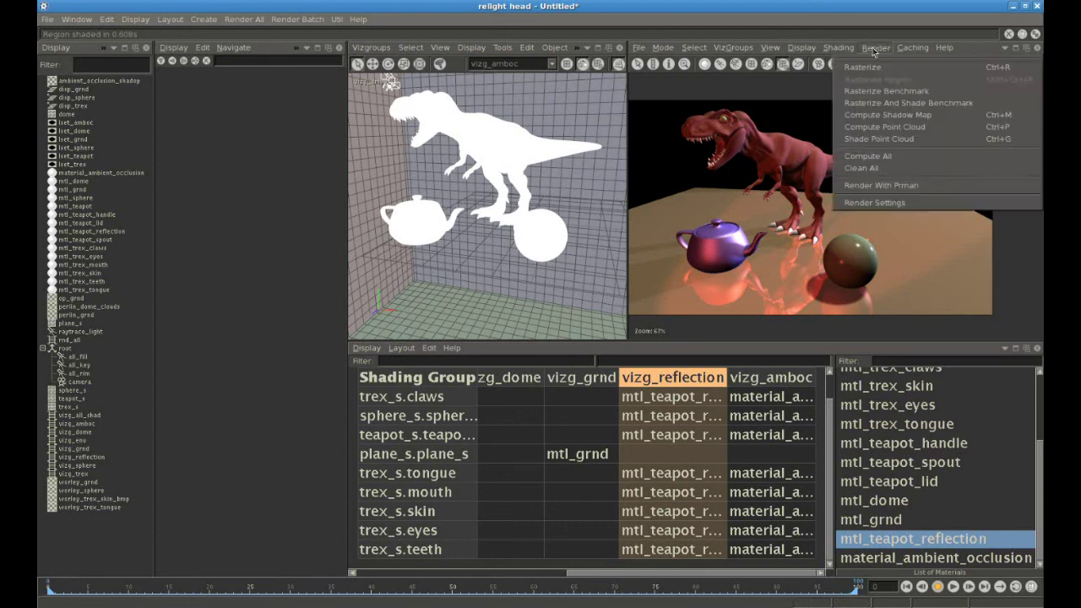
click(885, 158)
click(855, 167)
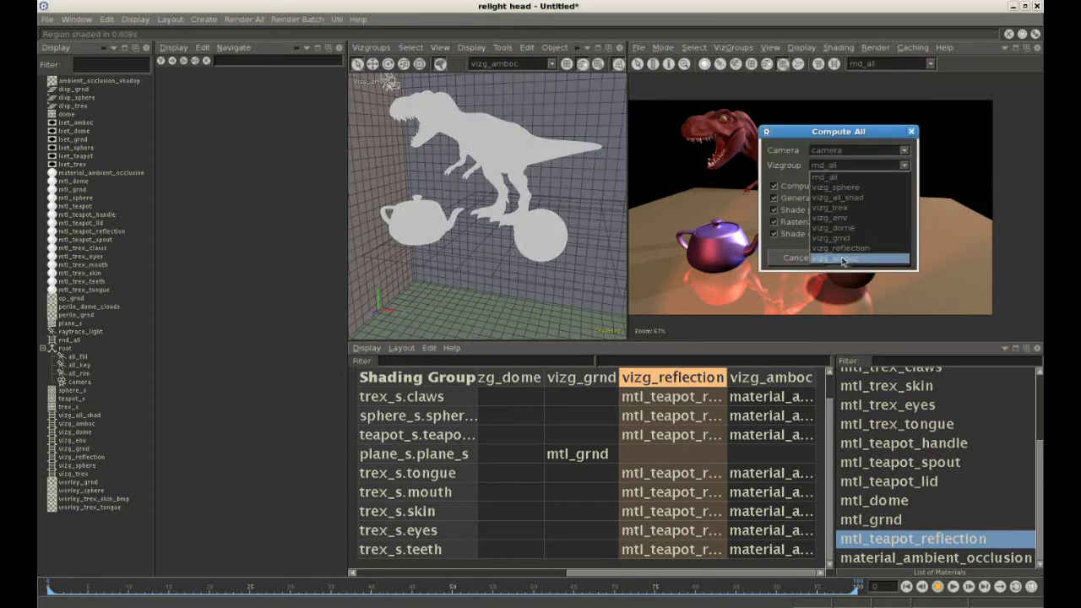
click(843, 260)
click(891, 260)
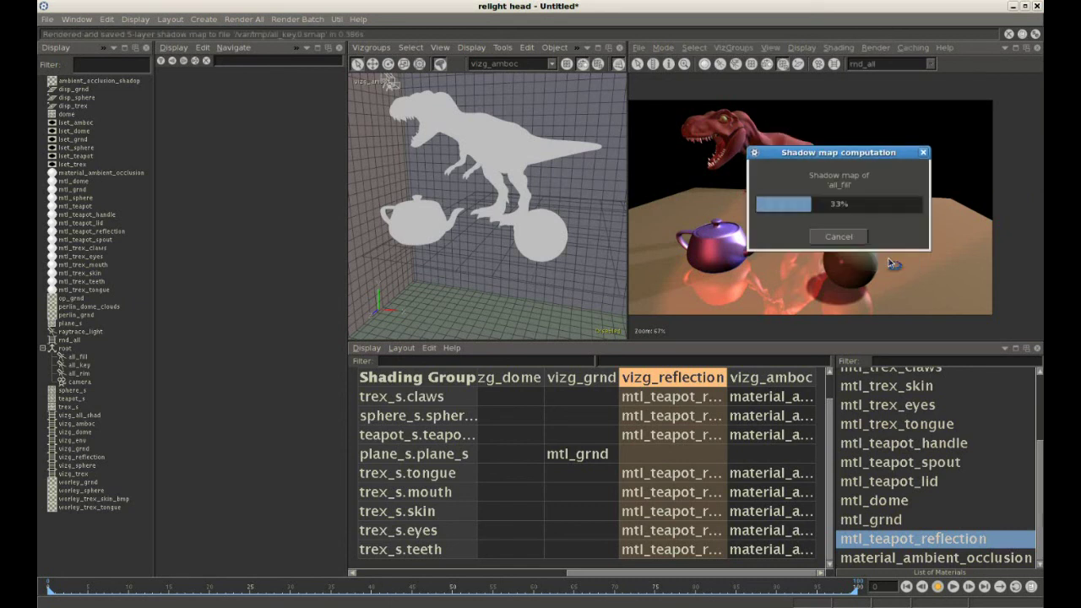